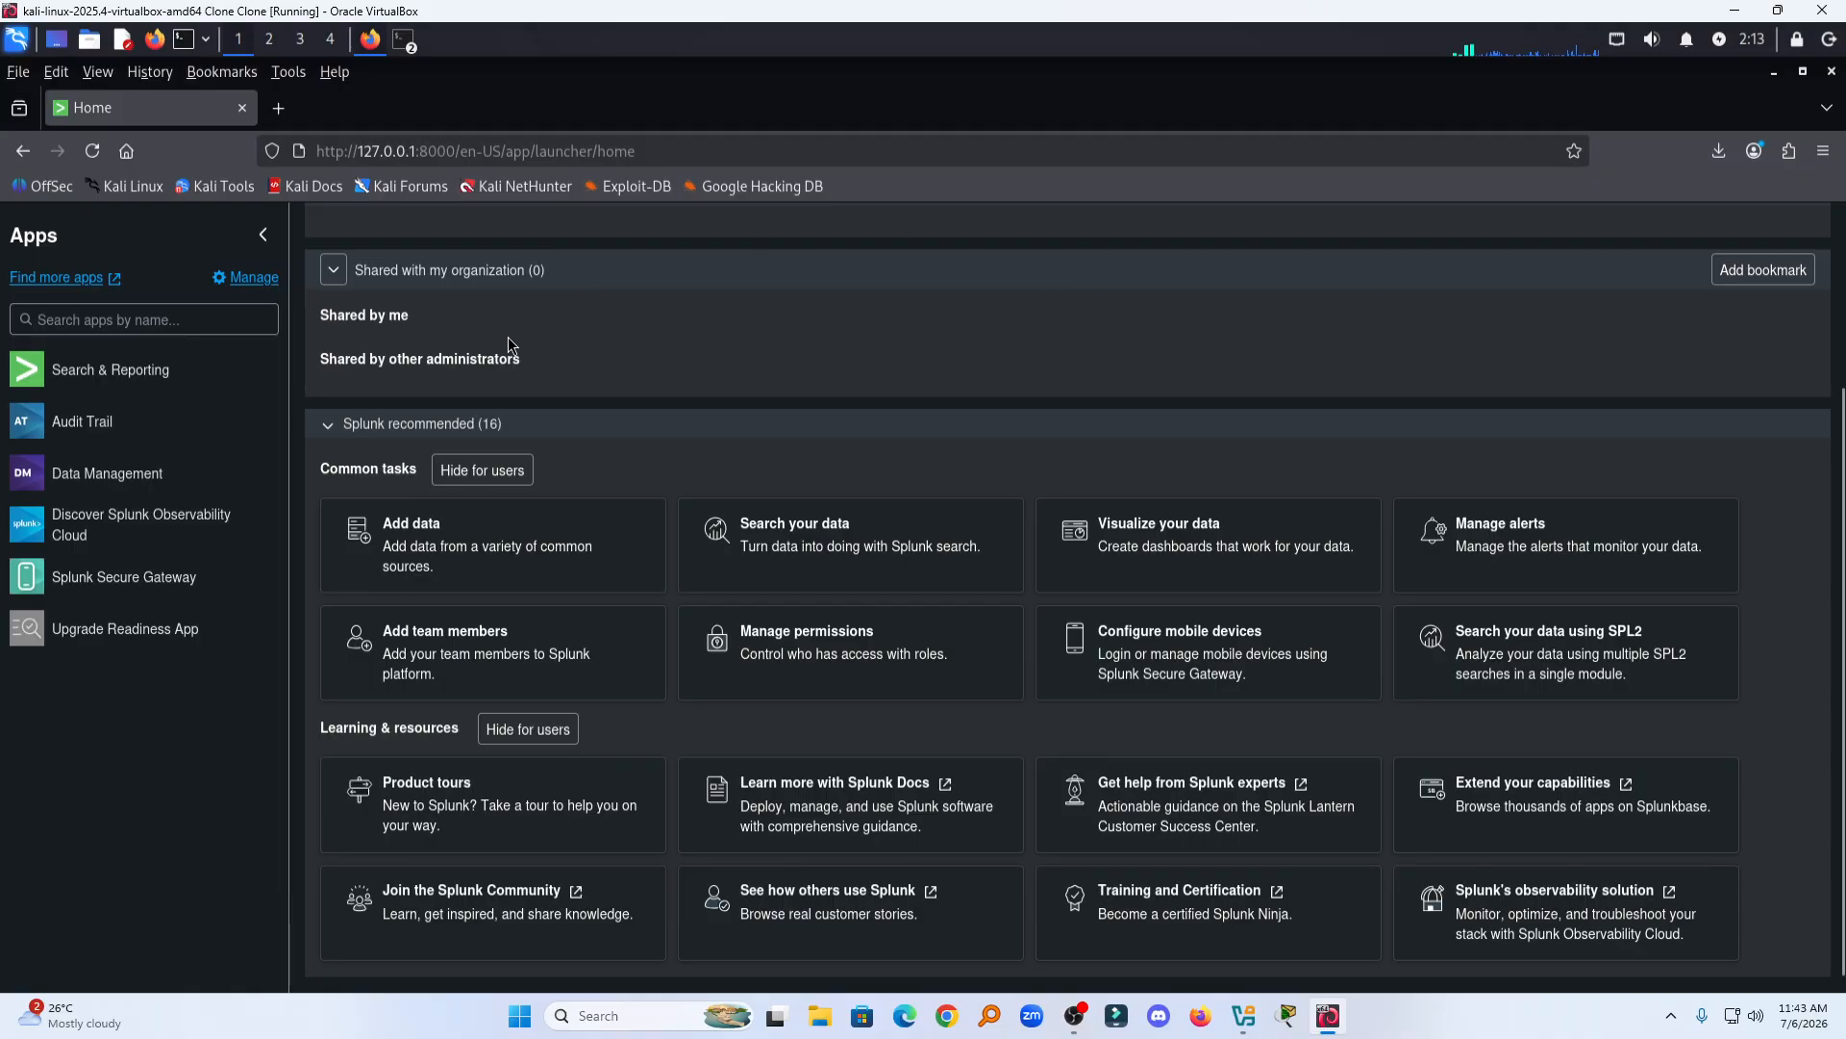
# Step: Open the Add Data page from the recommended common tasks and skip the quick tour
pyautogui.scroll(2, 662, 633)
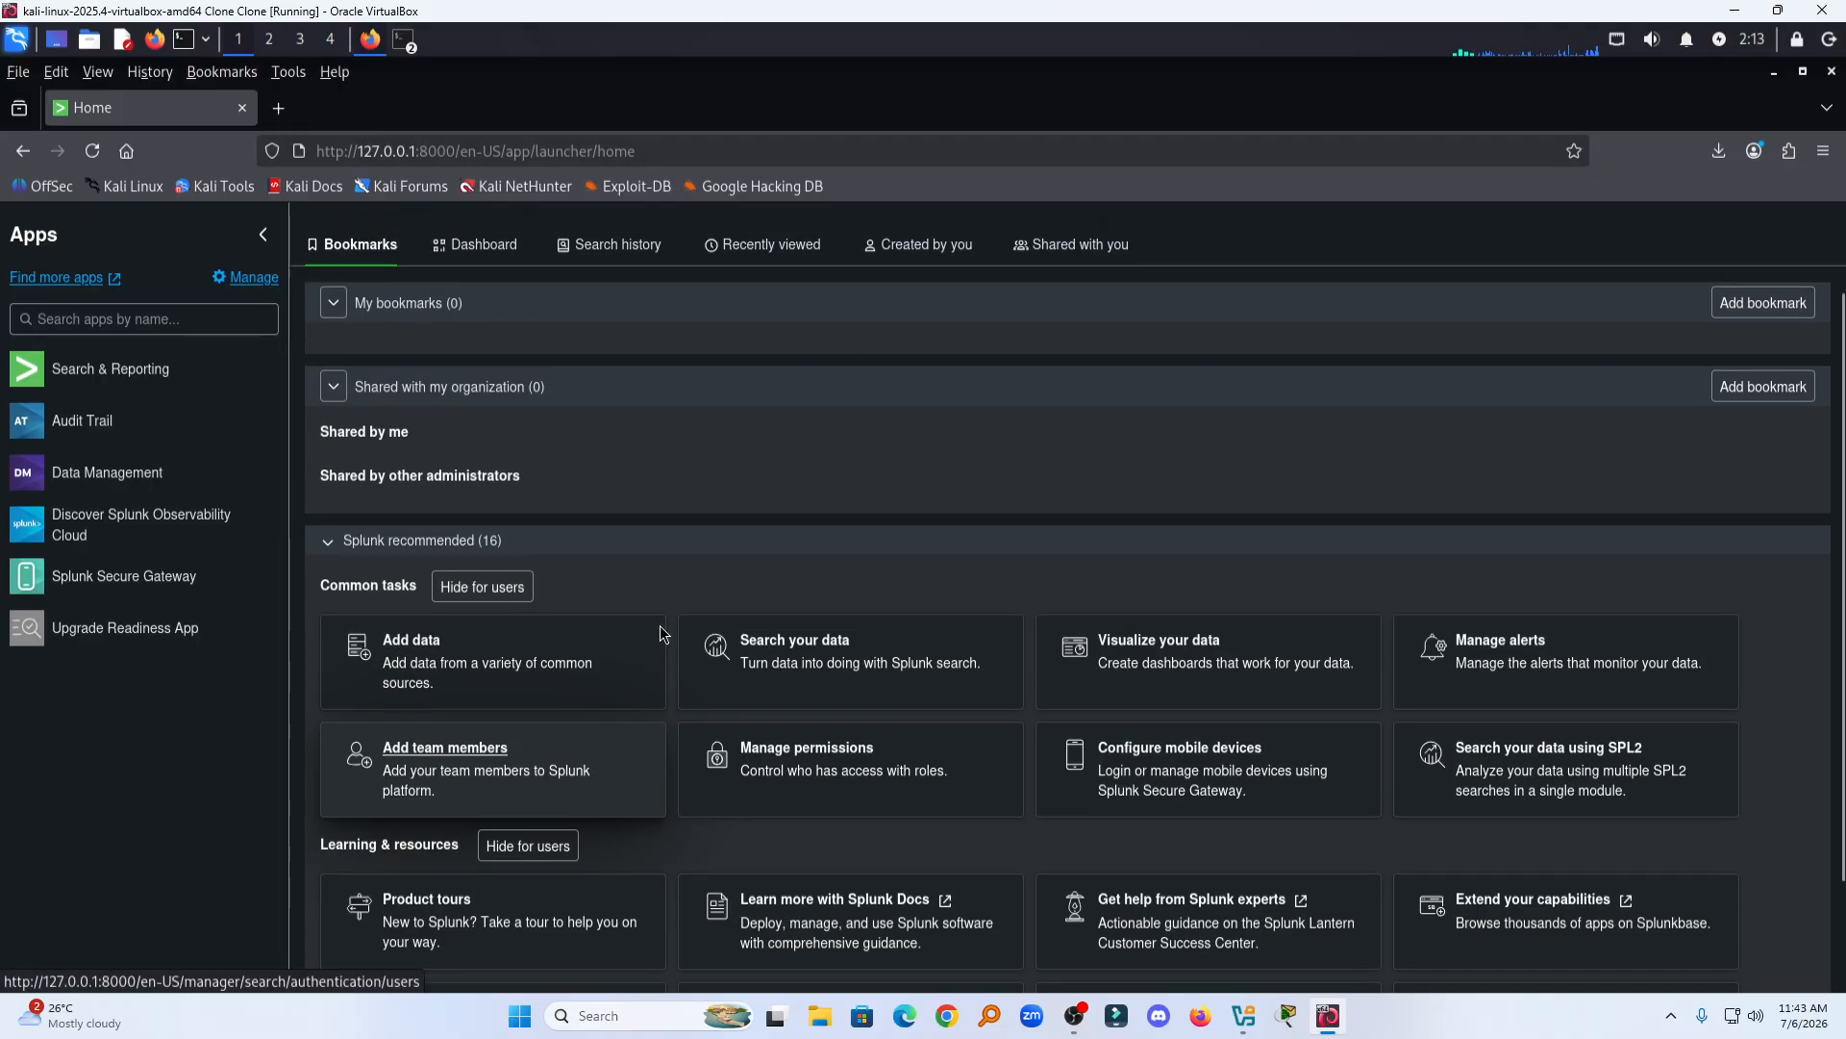
pyautogui.scroll(2, 662, 633)
pyautogui.scroll(-2, 662, 601)
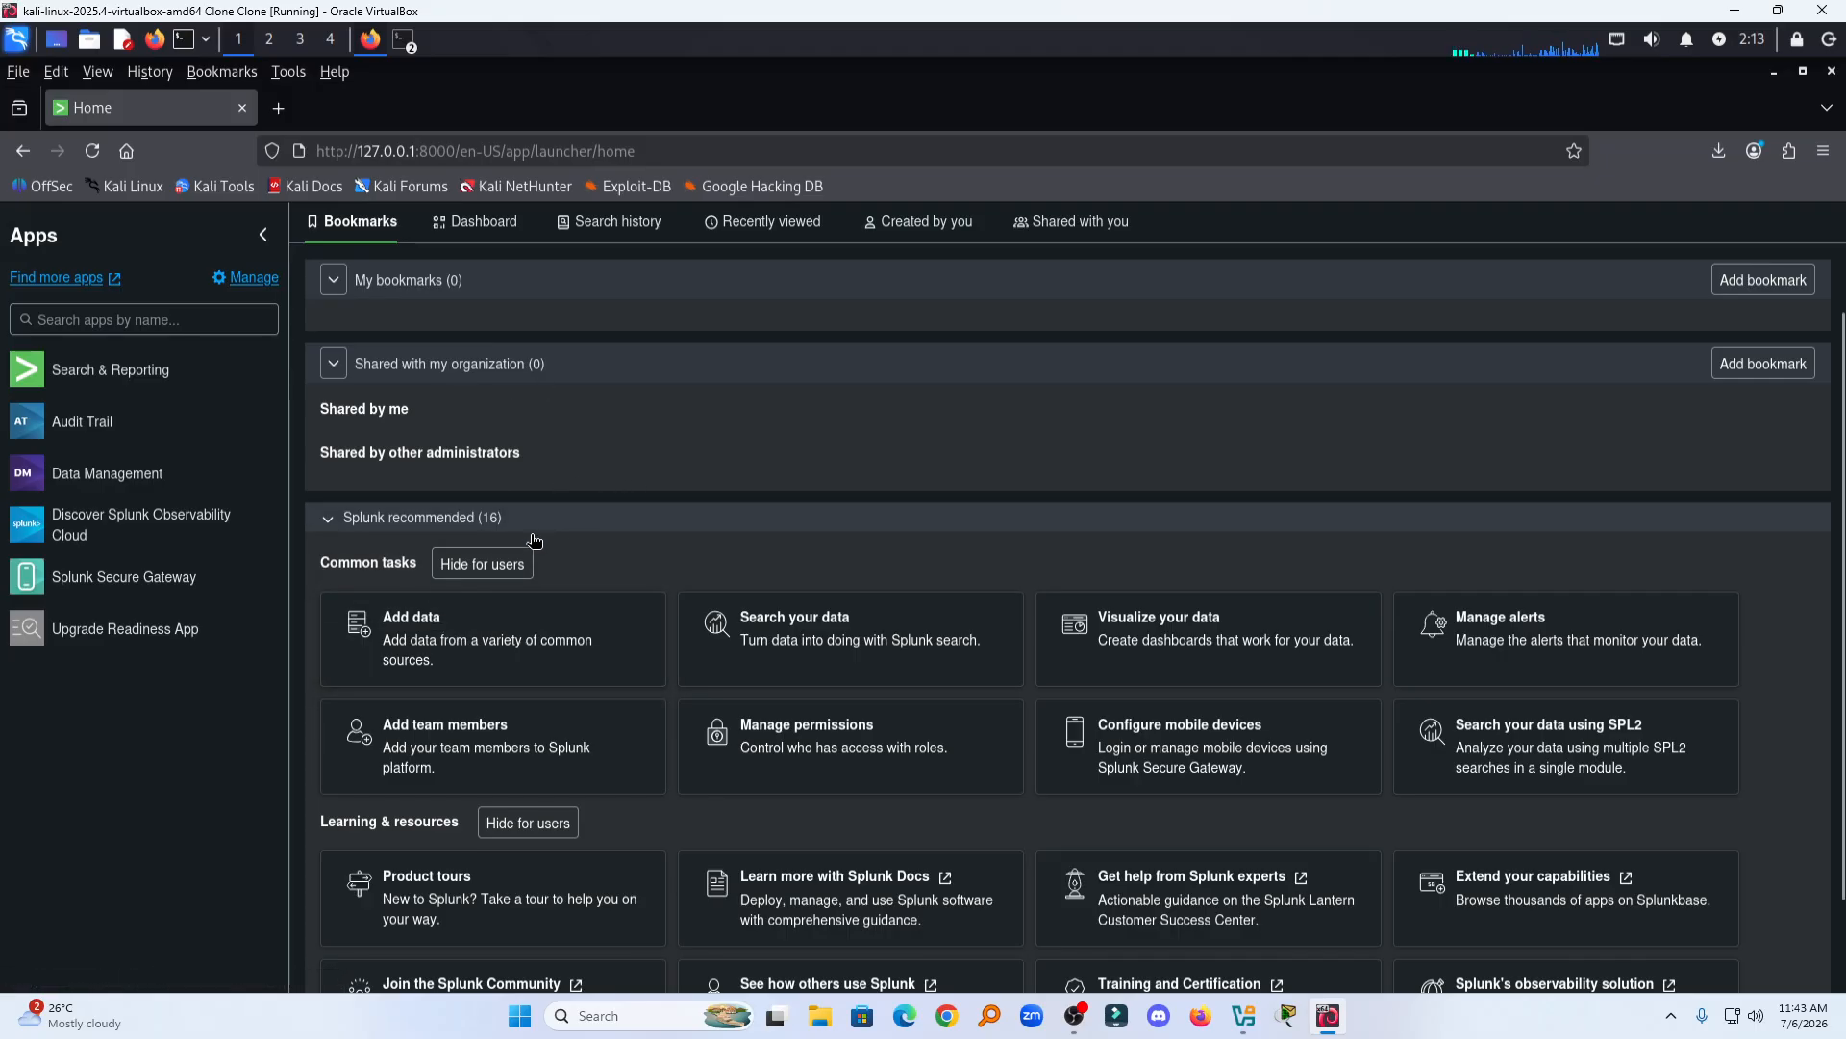
pyautogui.click(421, 625)
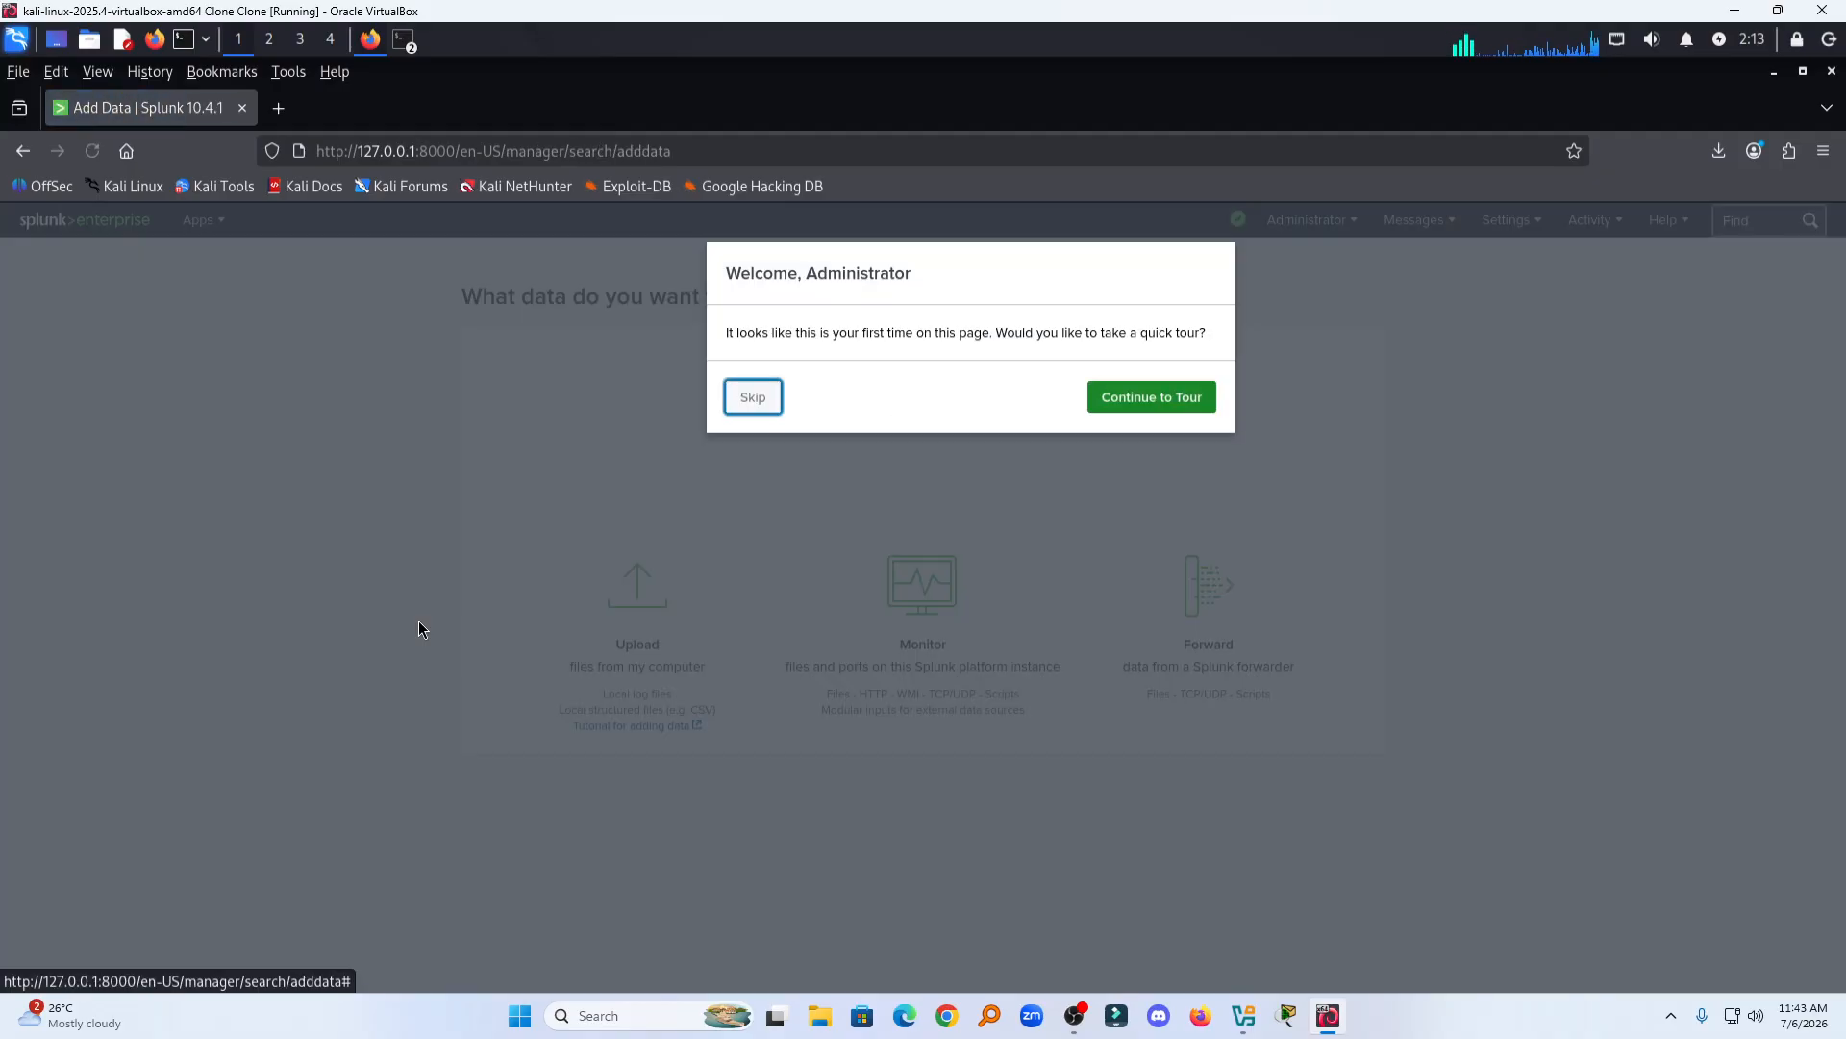
pyautogui.click(760, 402)
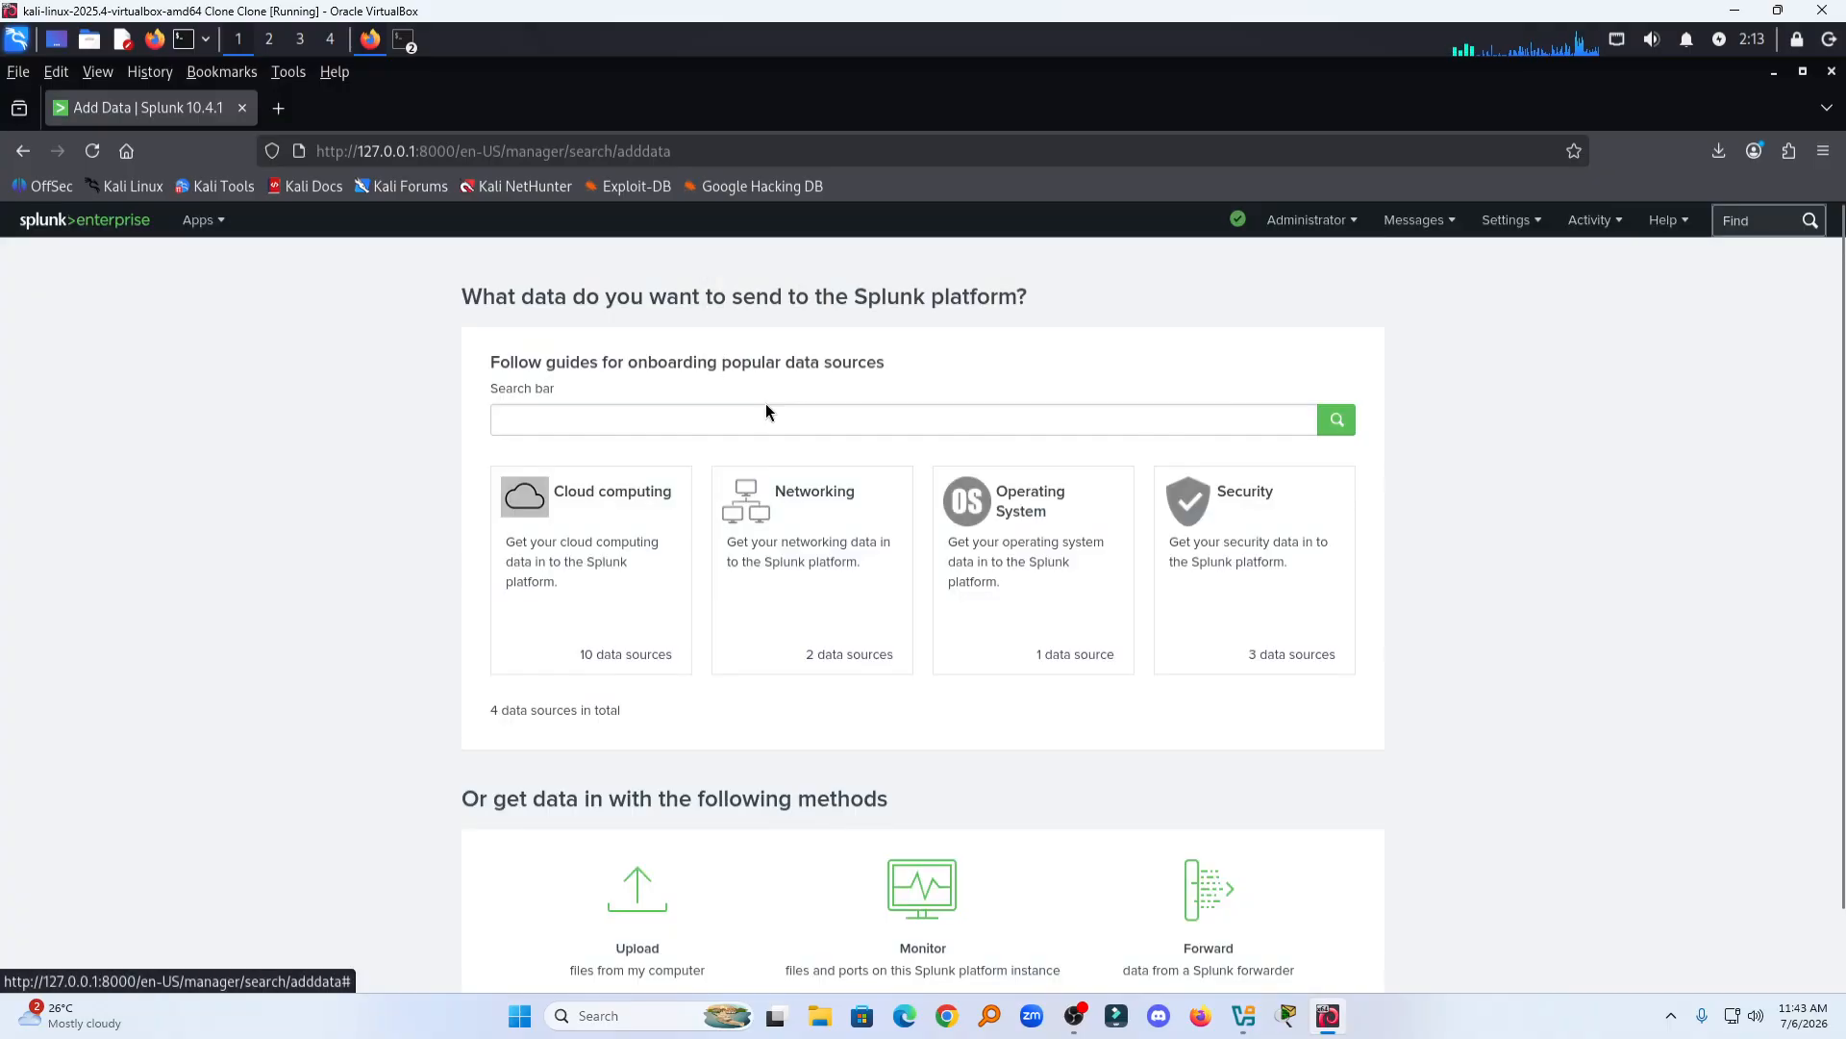
# Step: Open splunk_security_dataset.csv from the desktop in a text editor to inspect its contents, then close it
pyautogui.click(696, 420)
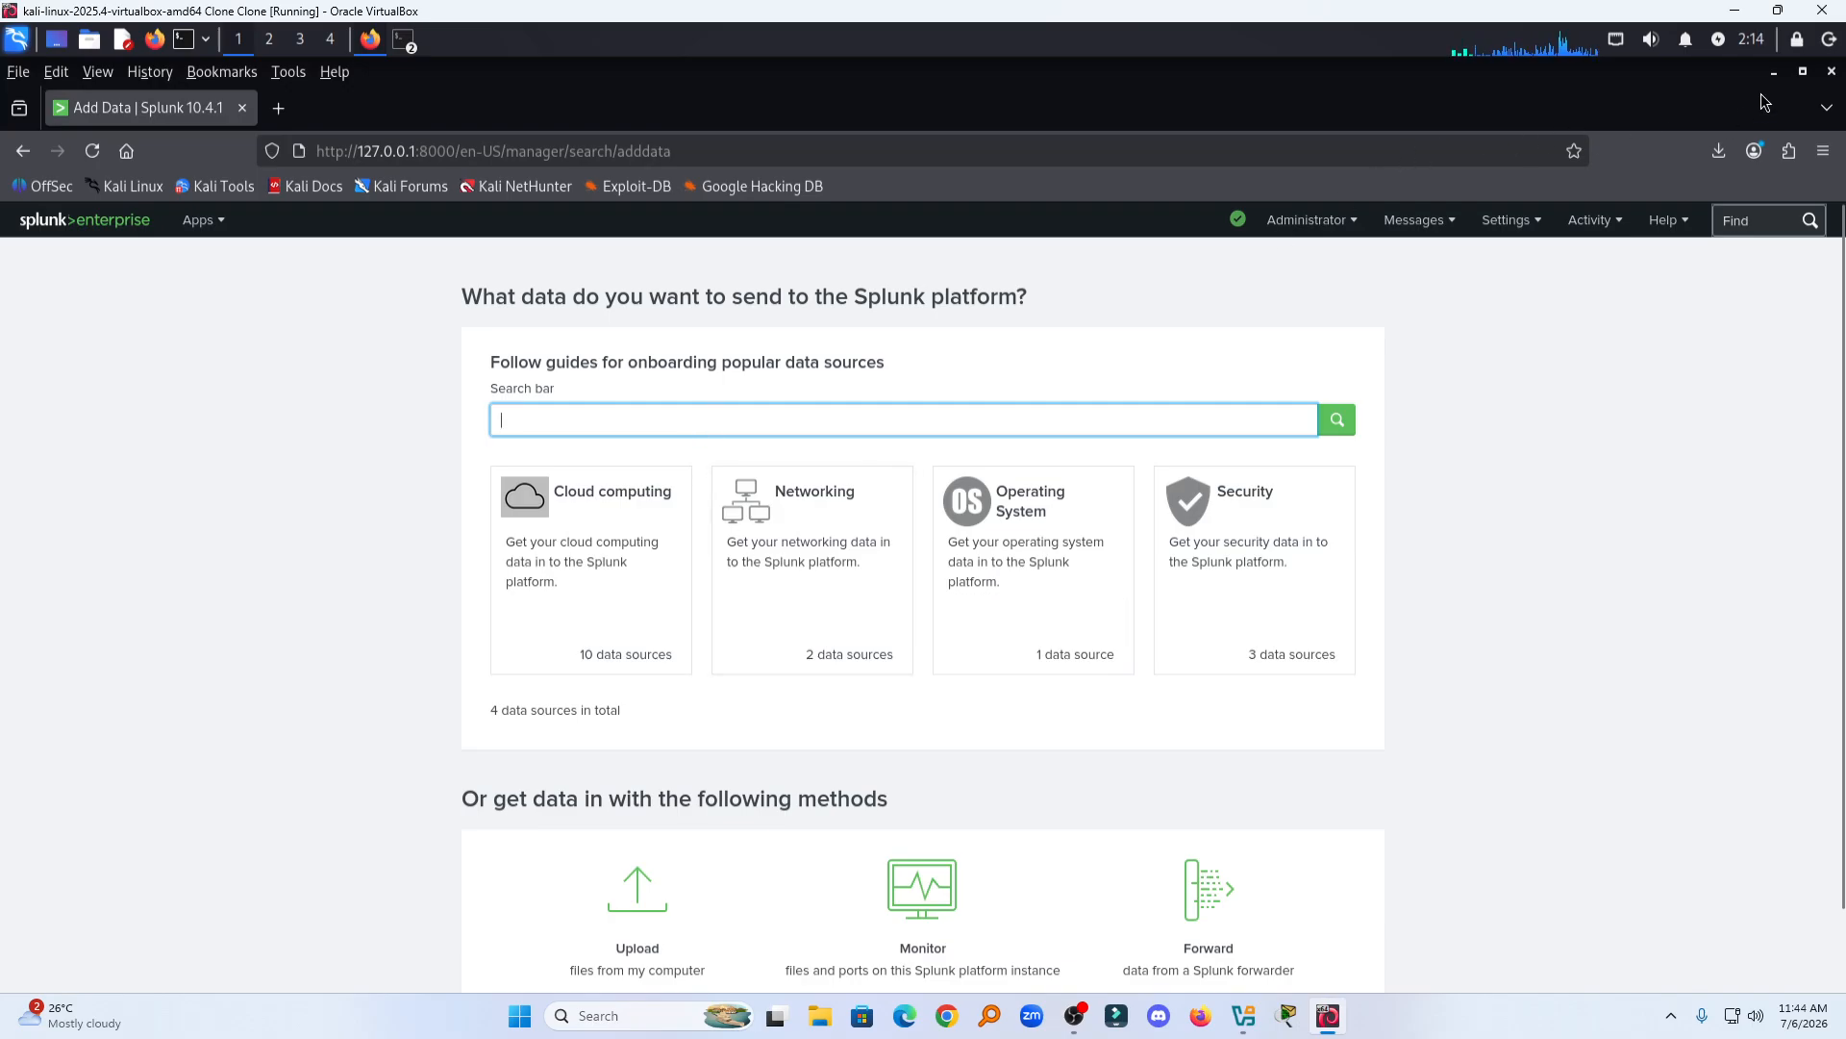
pyautogui.moveTo(1738, 83); pyautogui.dragTo(1725, 266)
pyautogui.click(82, 699)
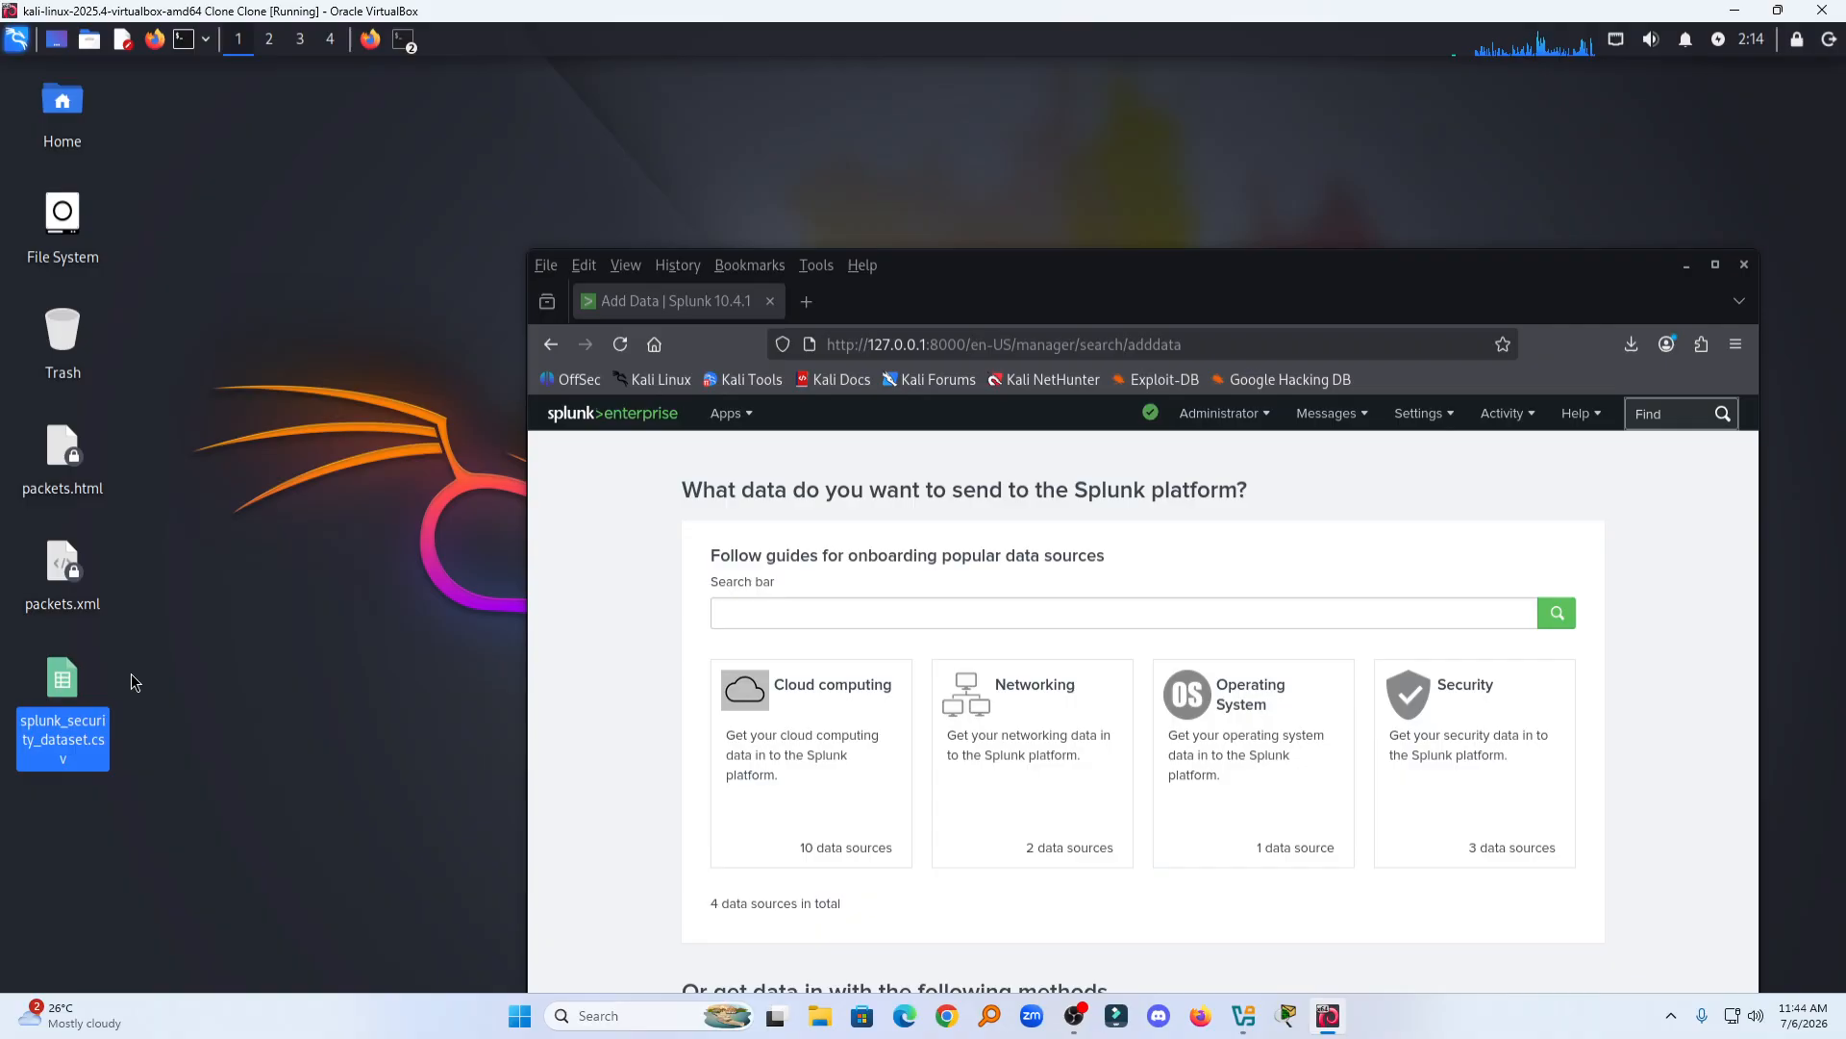
pyautogui.doubleClick(59, 683)
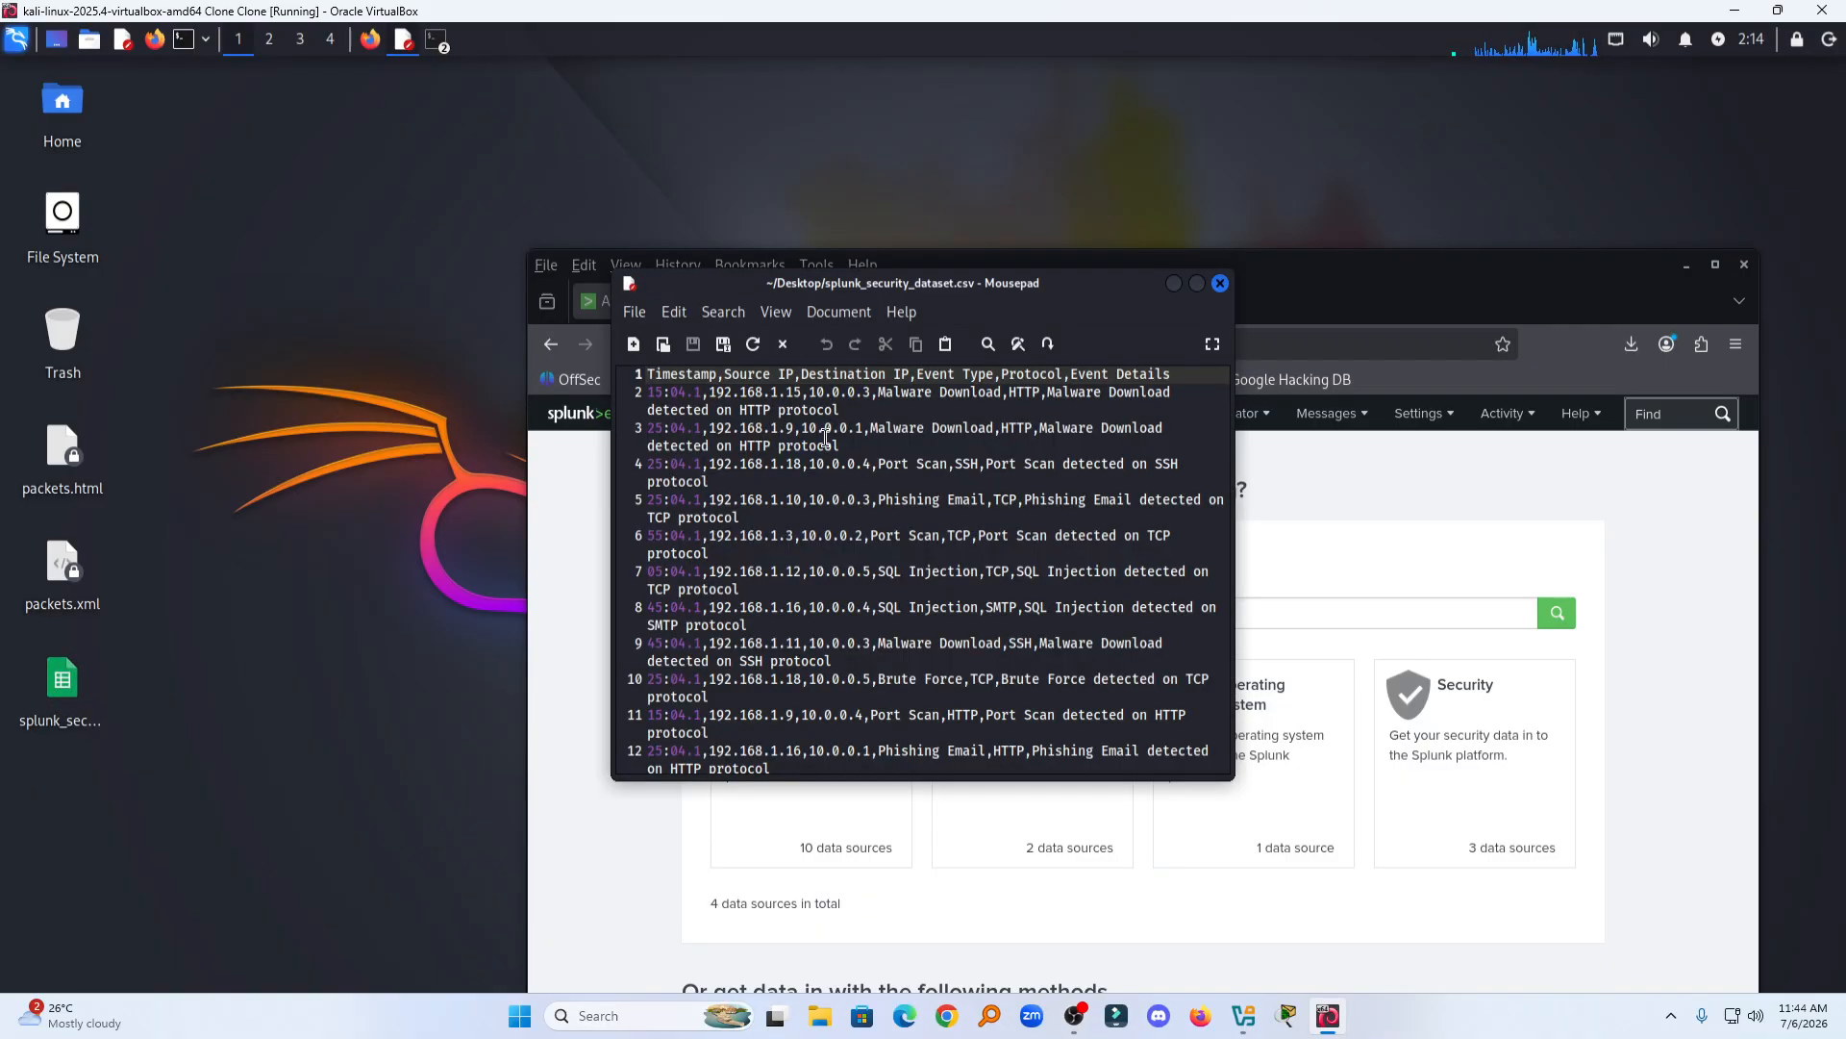
pyautogui.click(1196, 283)
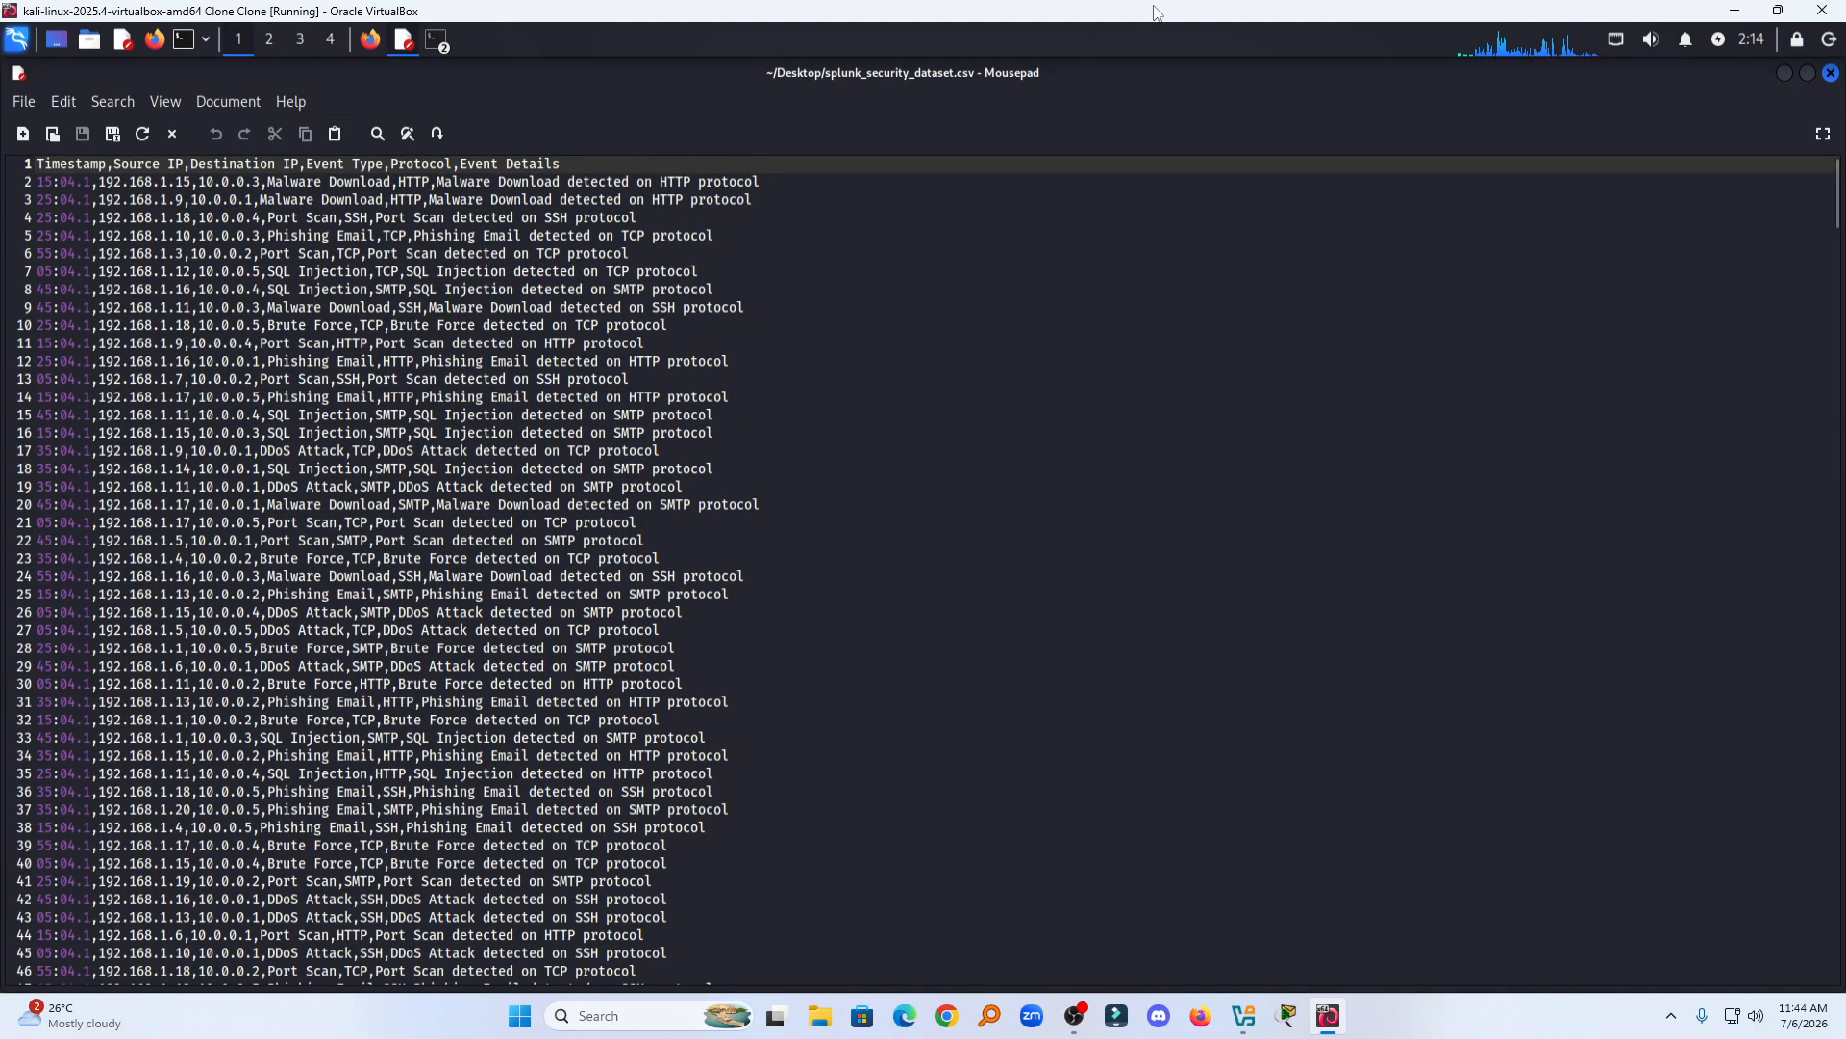
pyautogui.click(1830, 74)
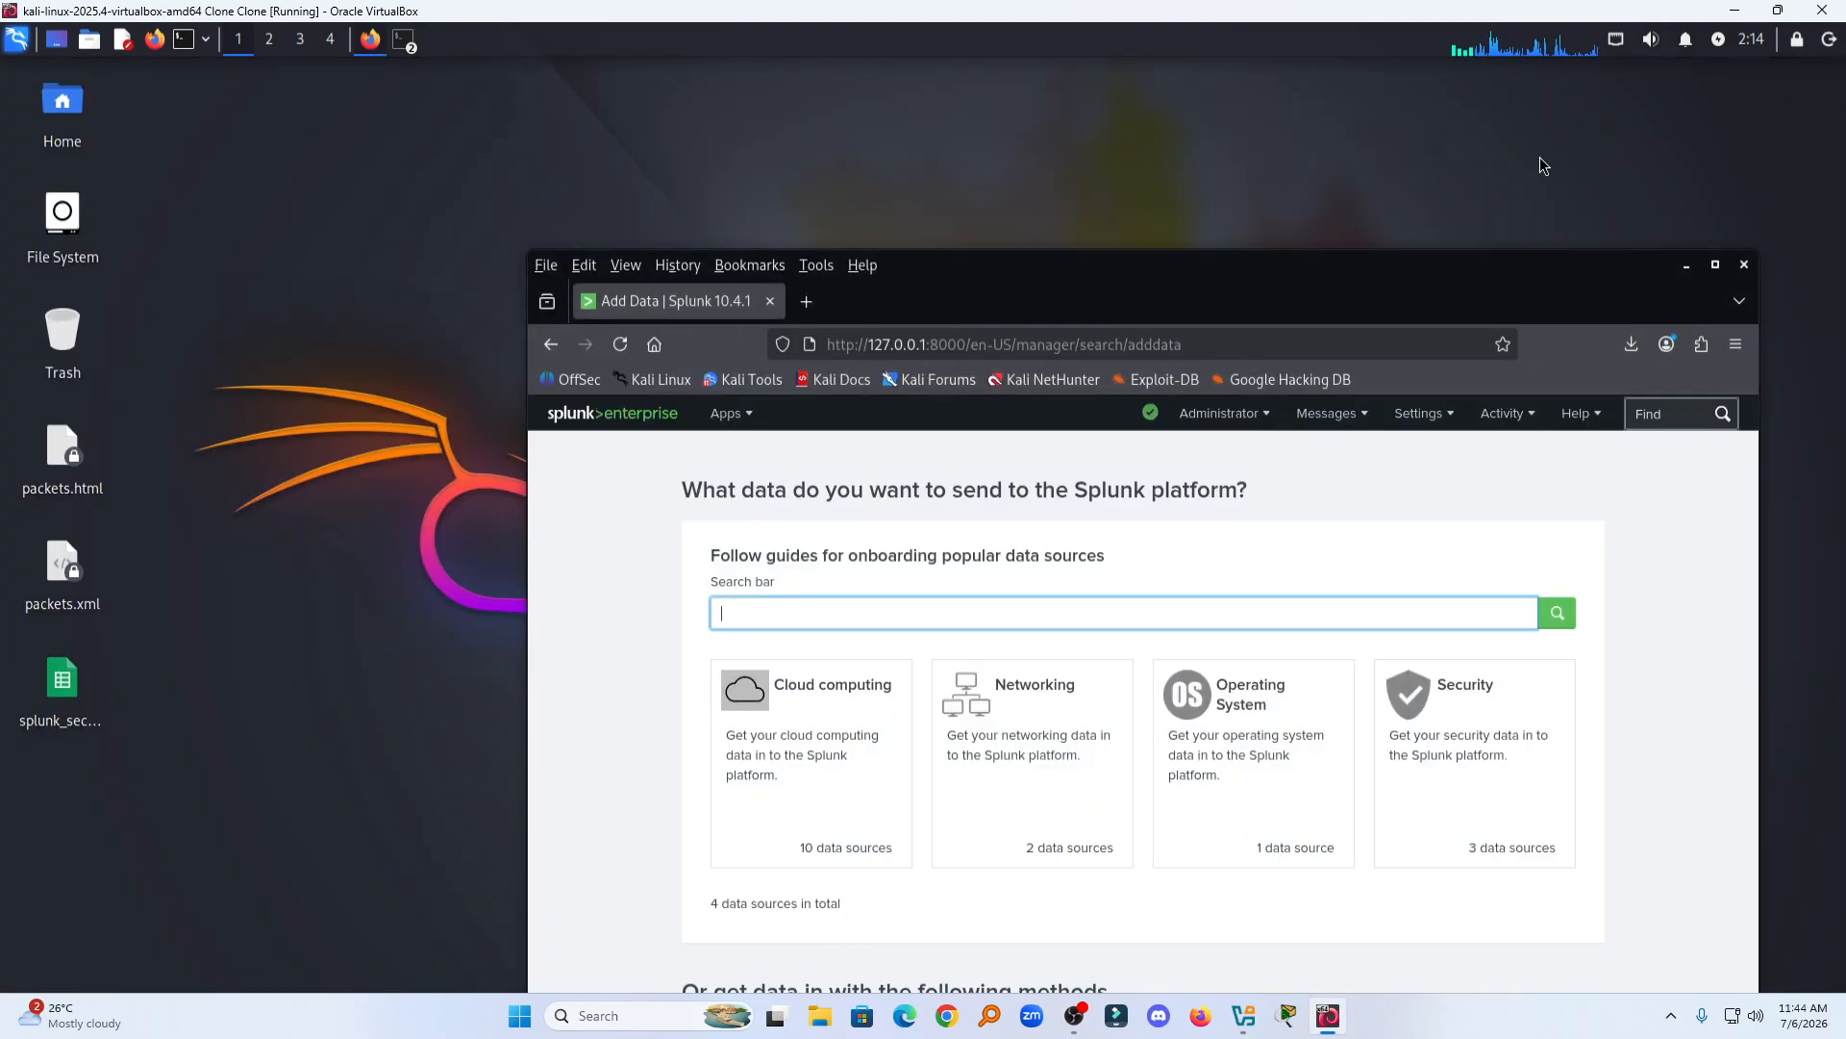
pyautogui.click(1714, 265)
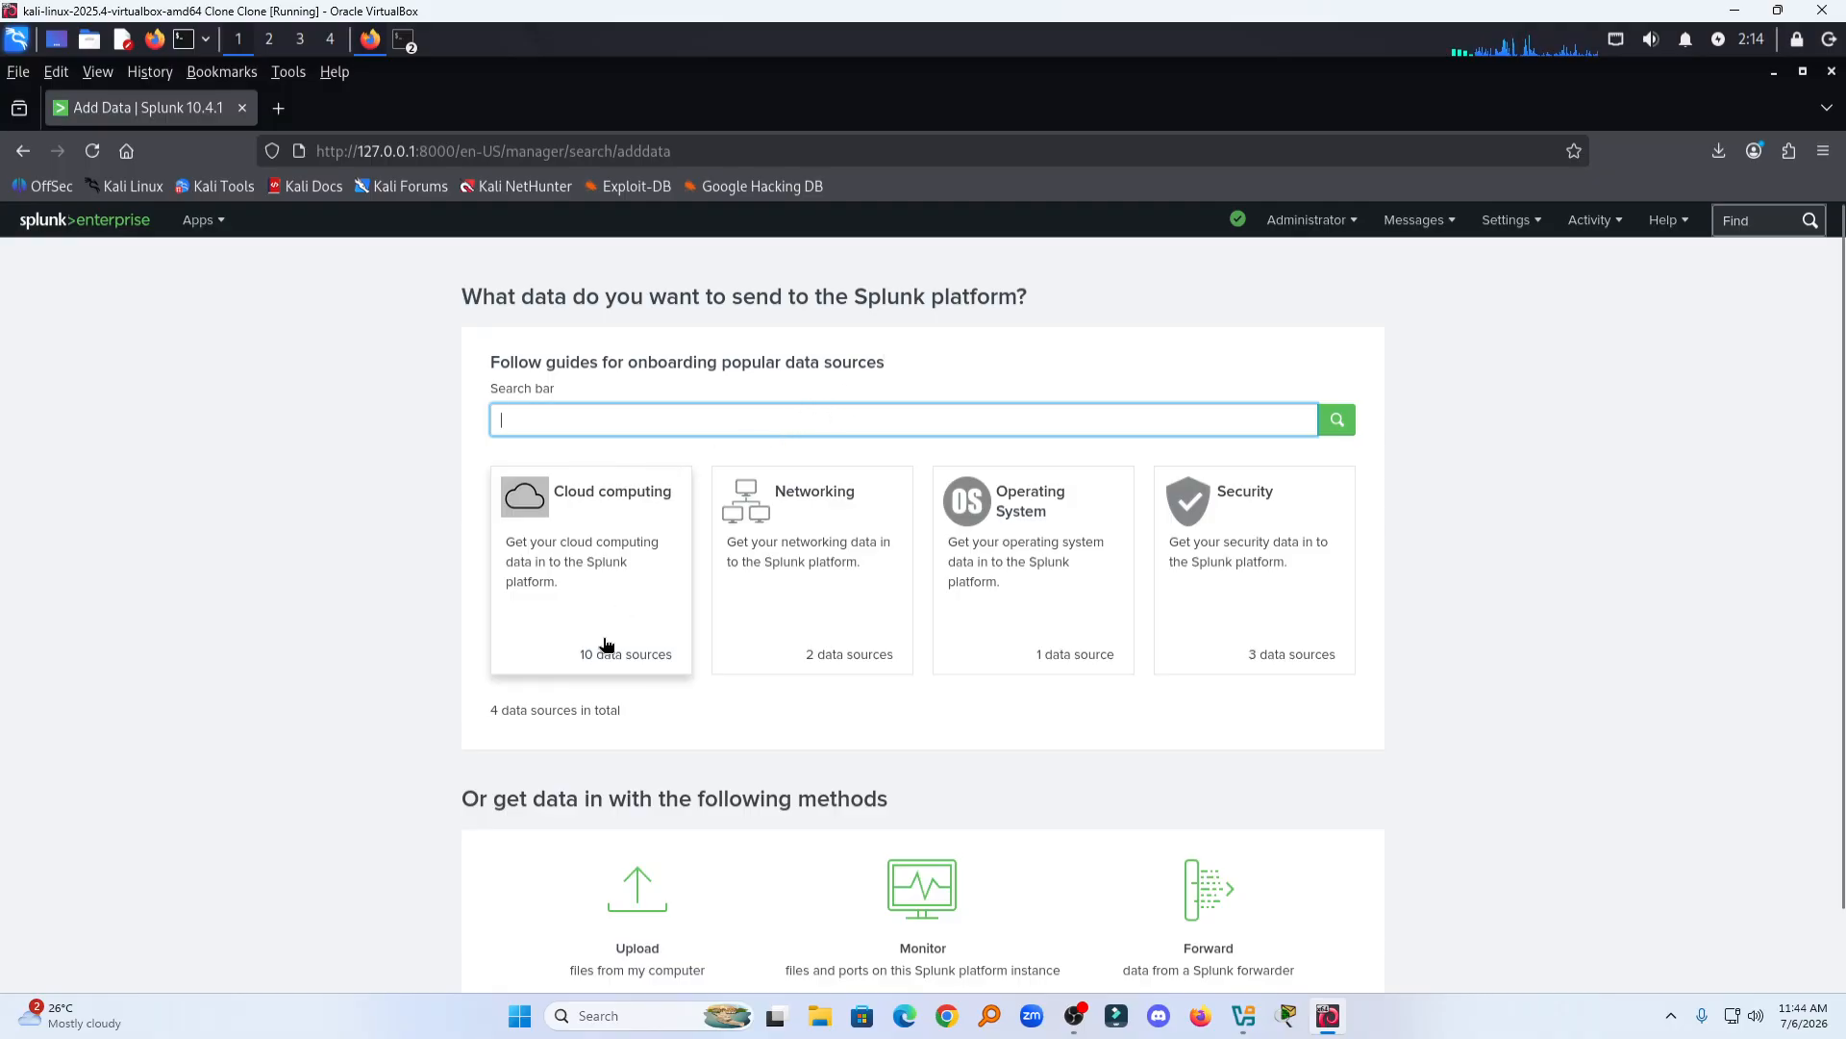
# Step: Choose the Upload method and select splunk_security_dataset.csv from the Desktop as the source file
pyautogui.scroll(-2, 602, 646)
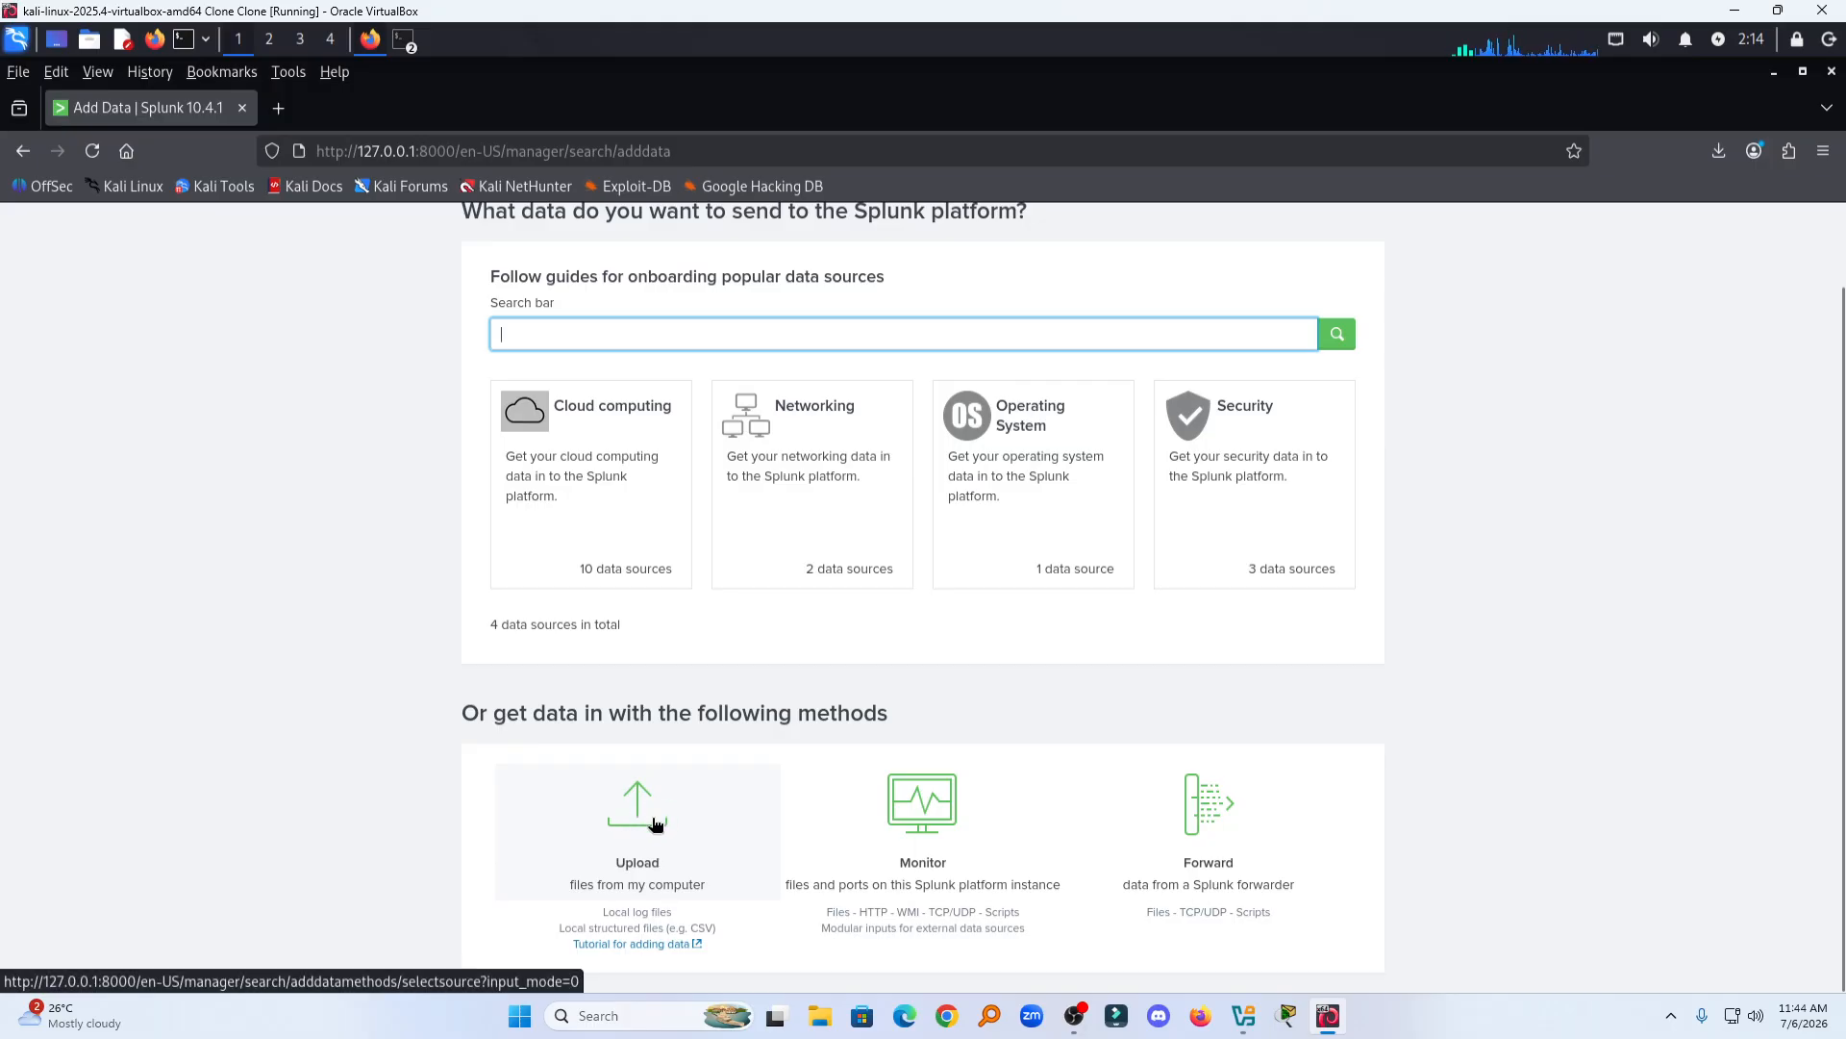
pyautogui.click(643, 823)
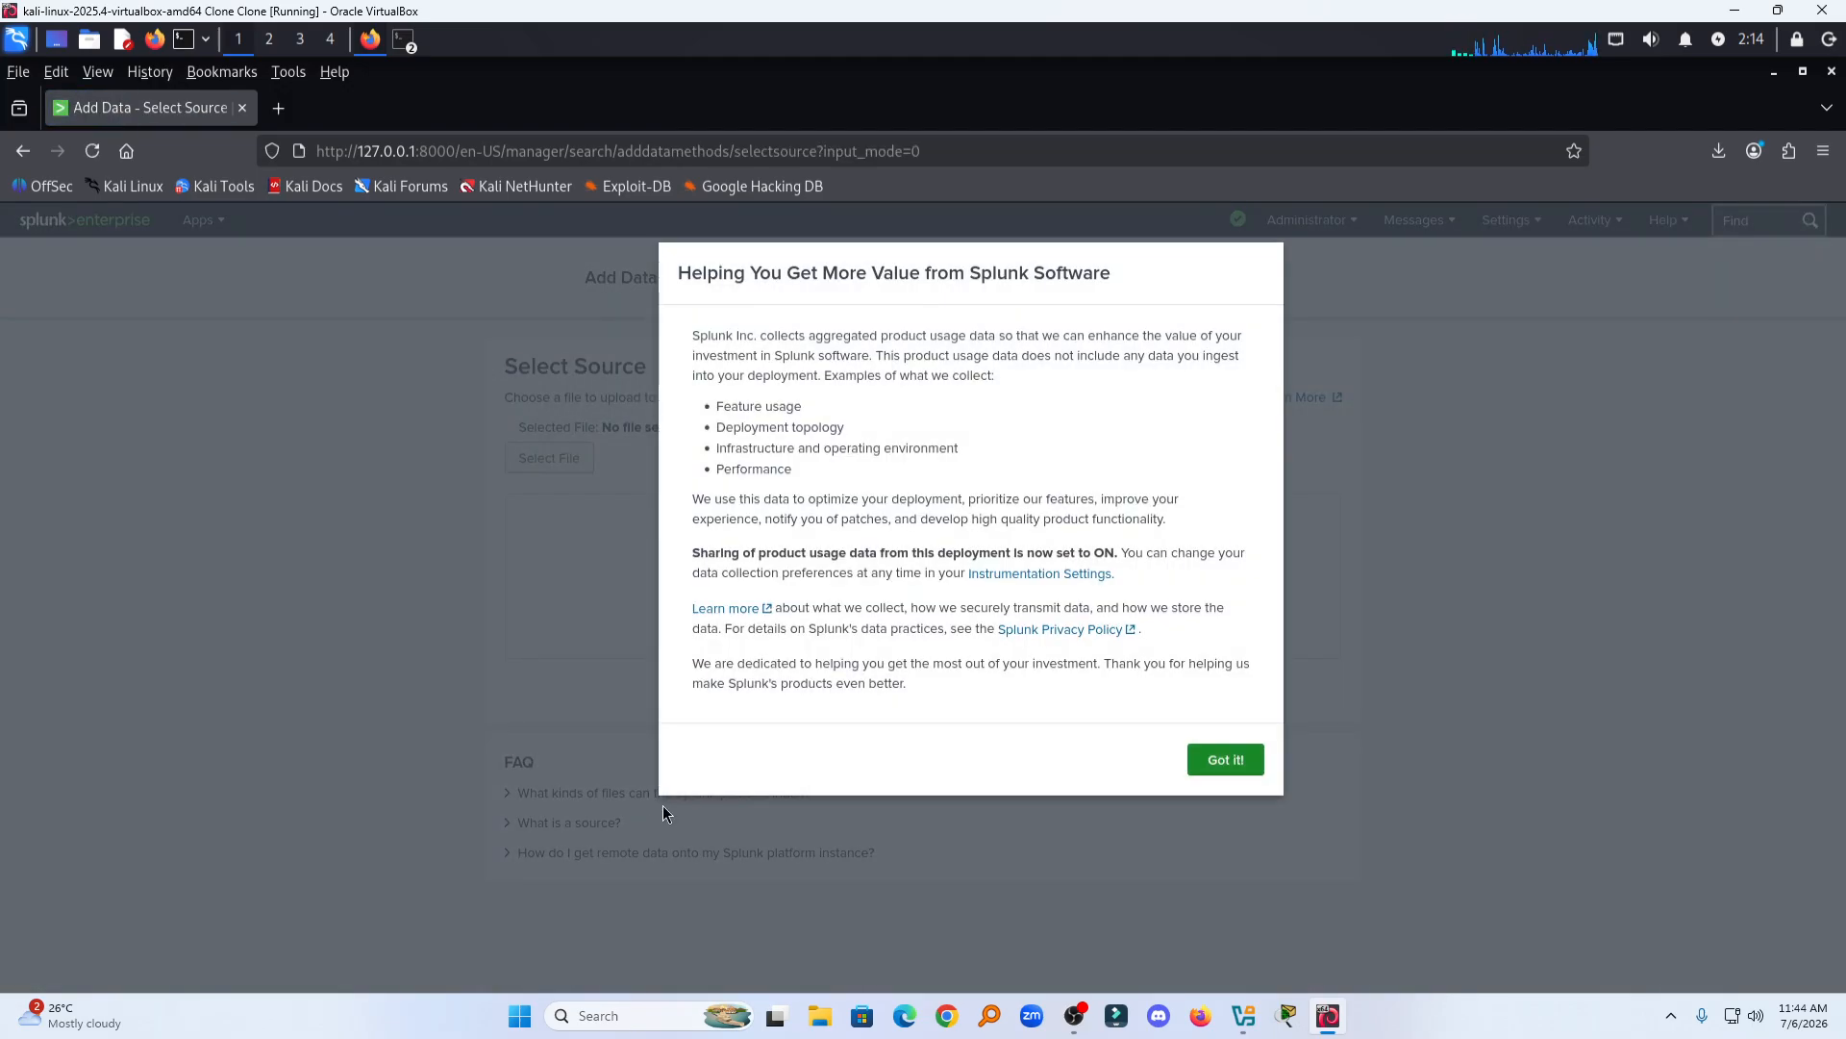
pyautogui.click(1219, 753)
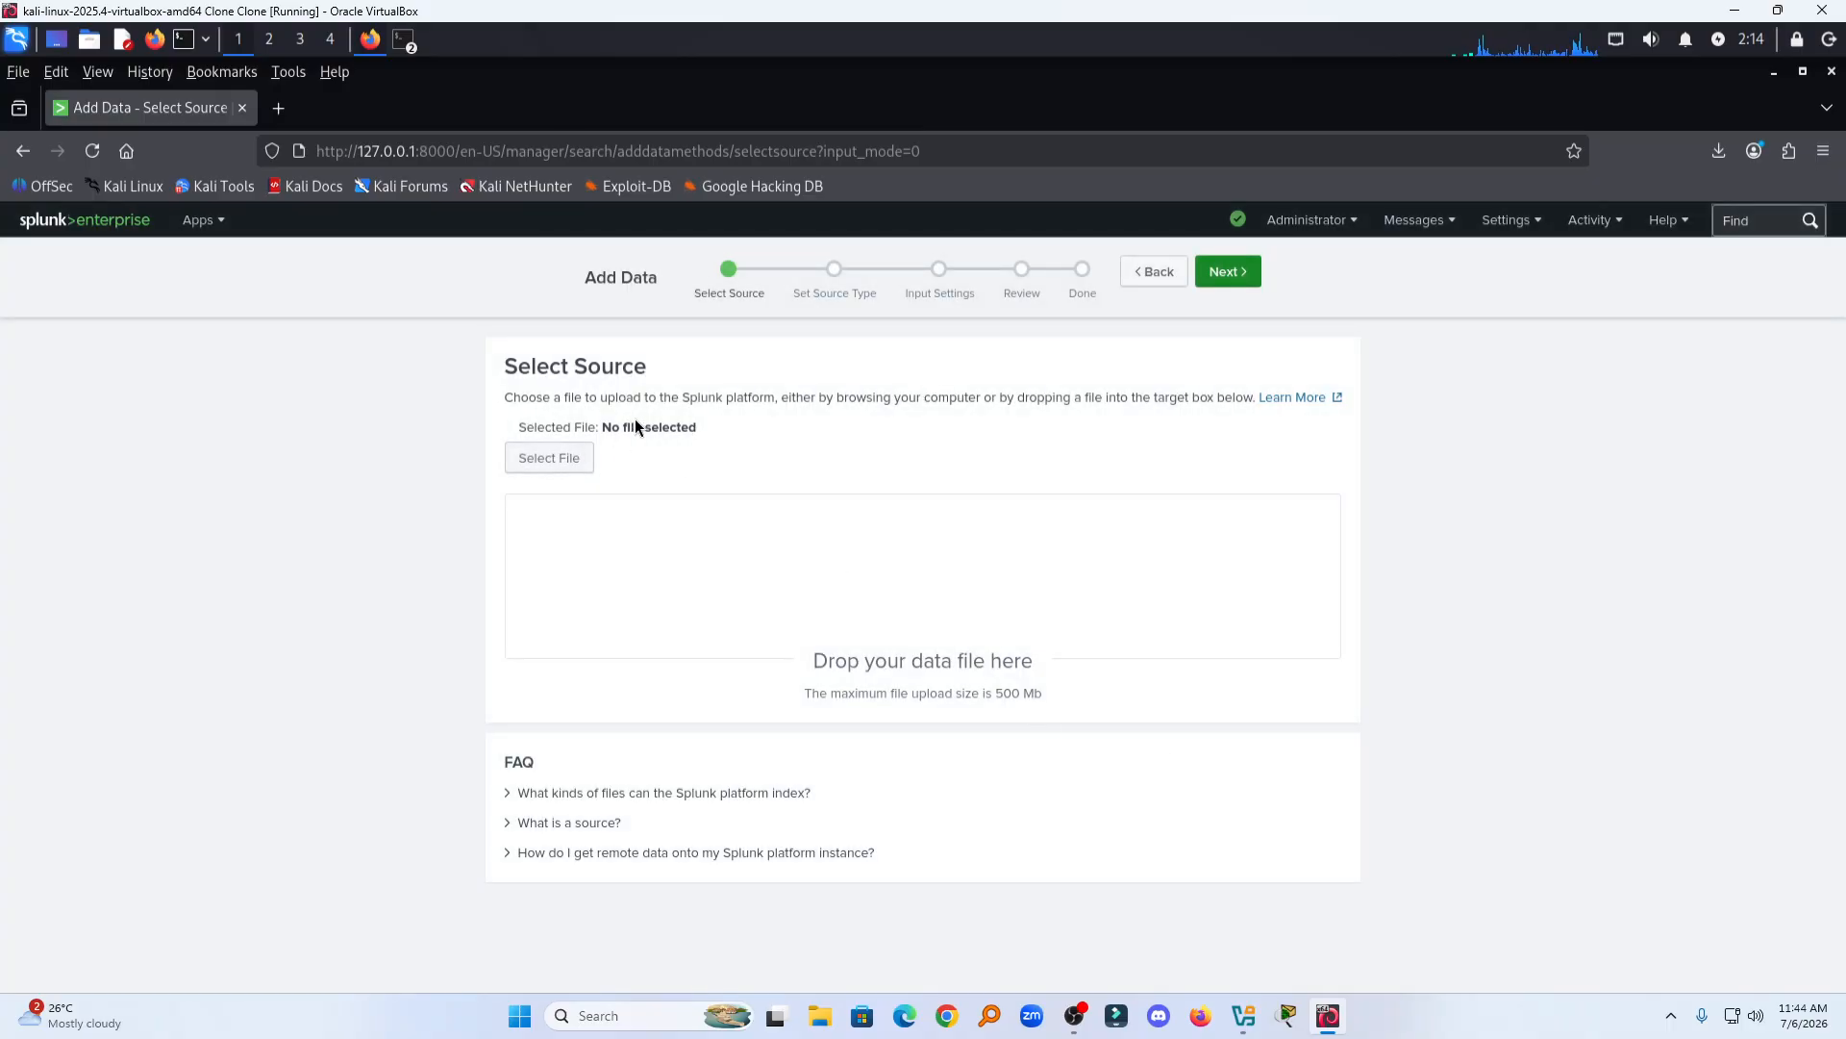
pyautogui.click(573, 462)
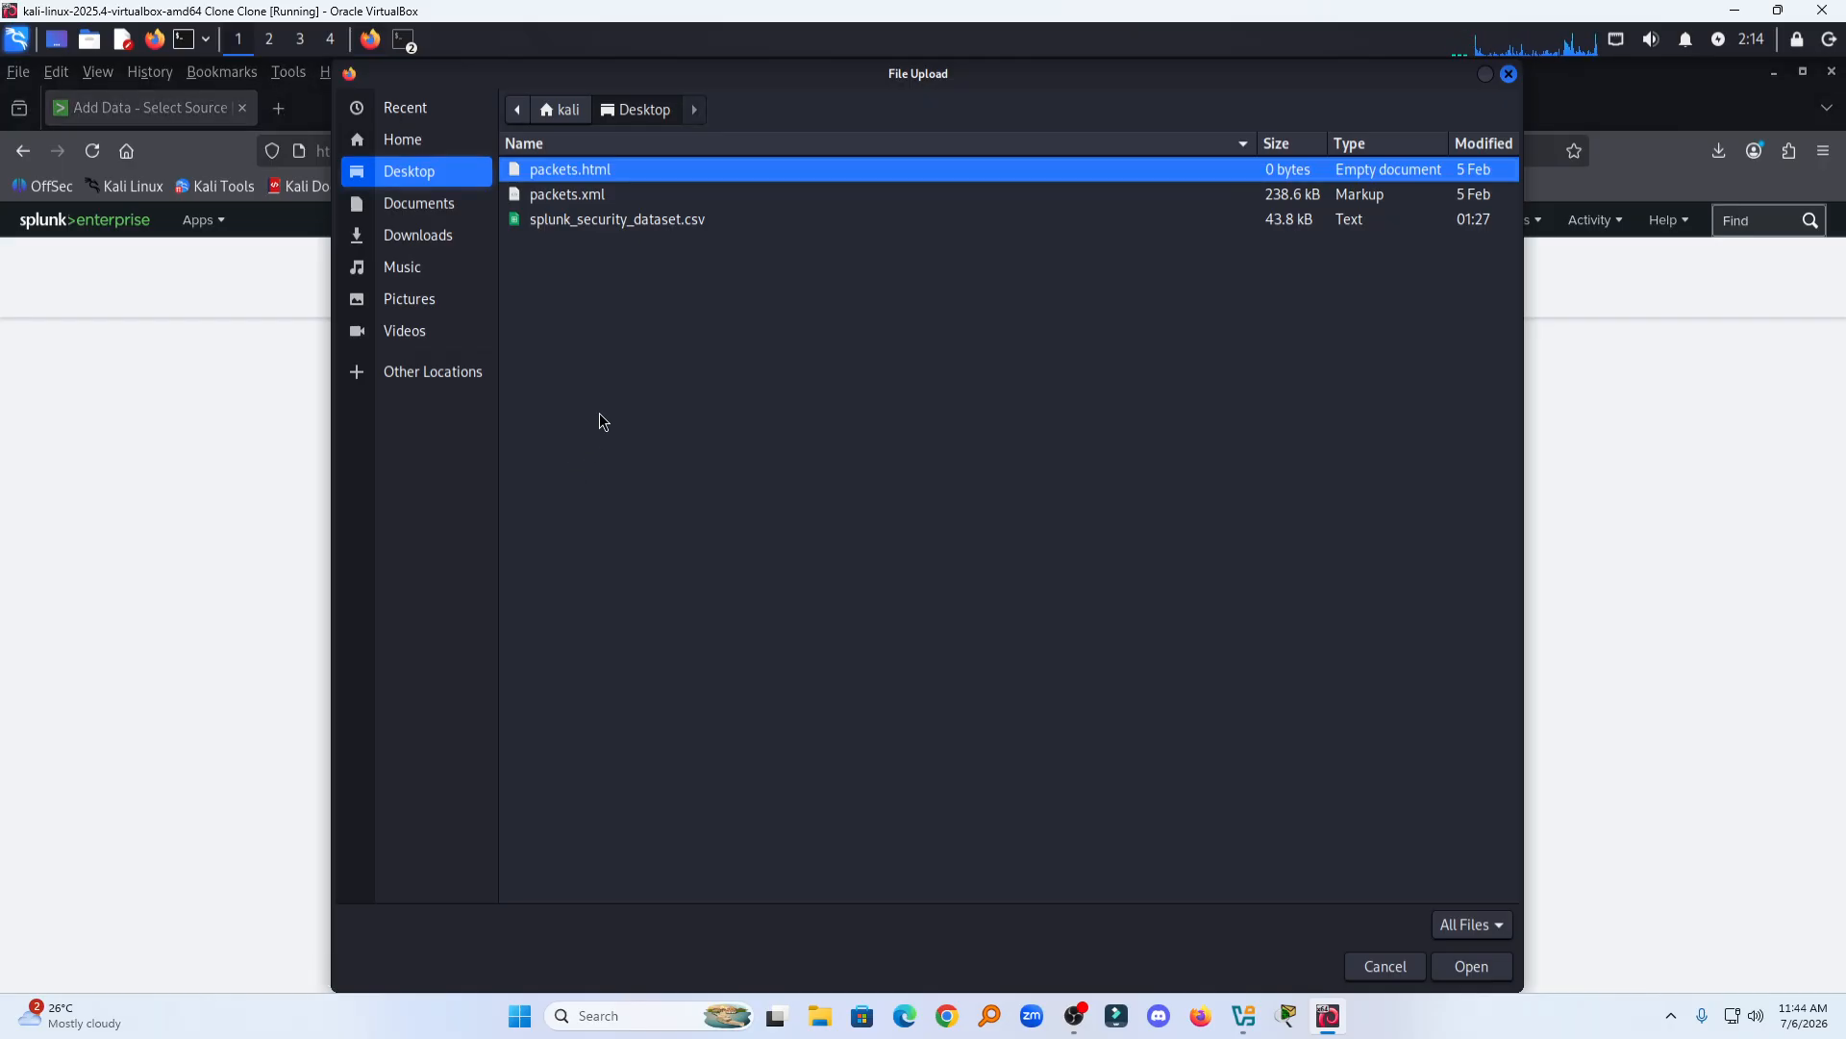
pyautogui.click(600, 221)
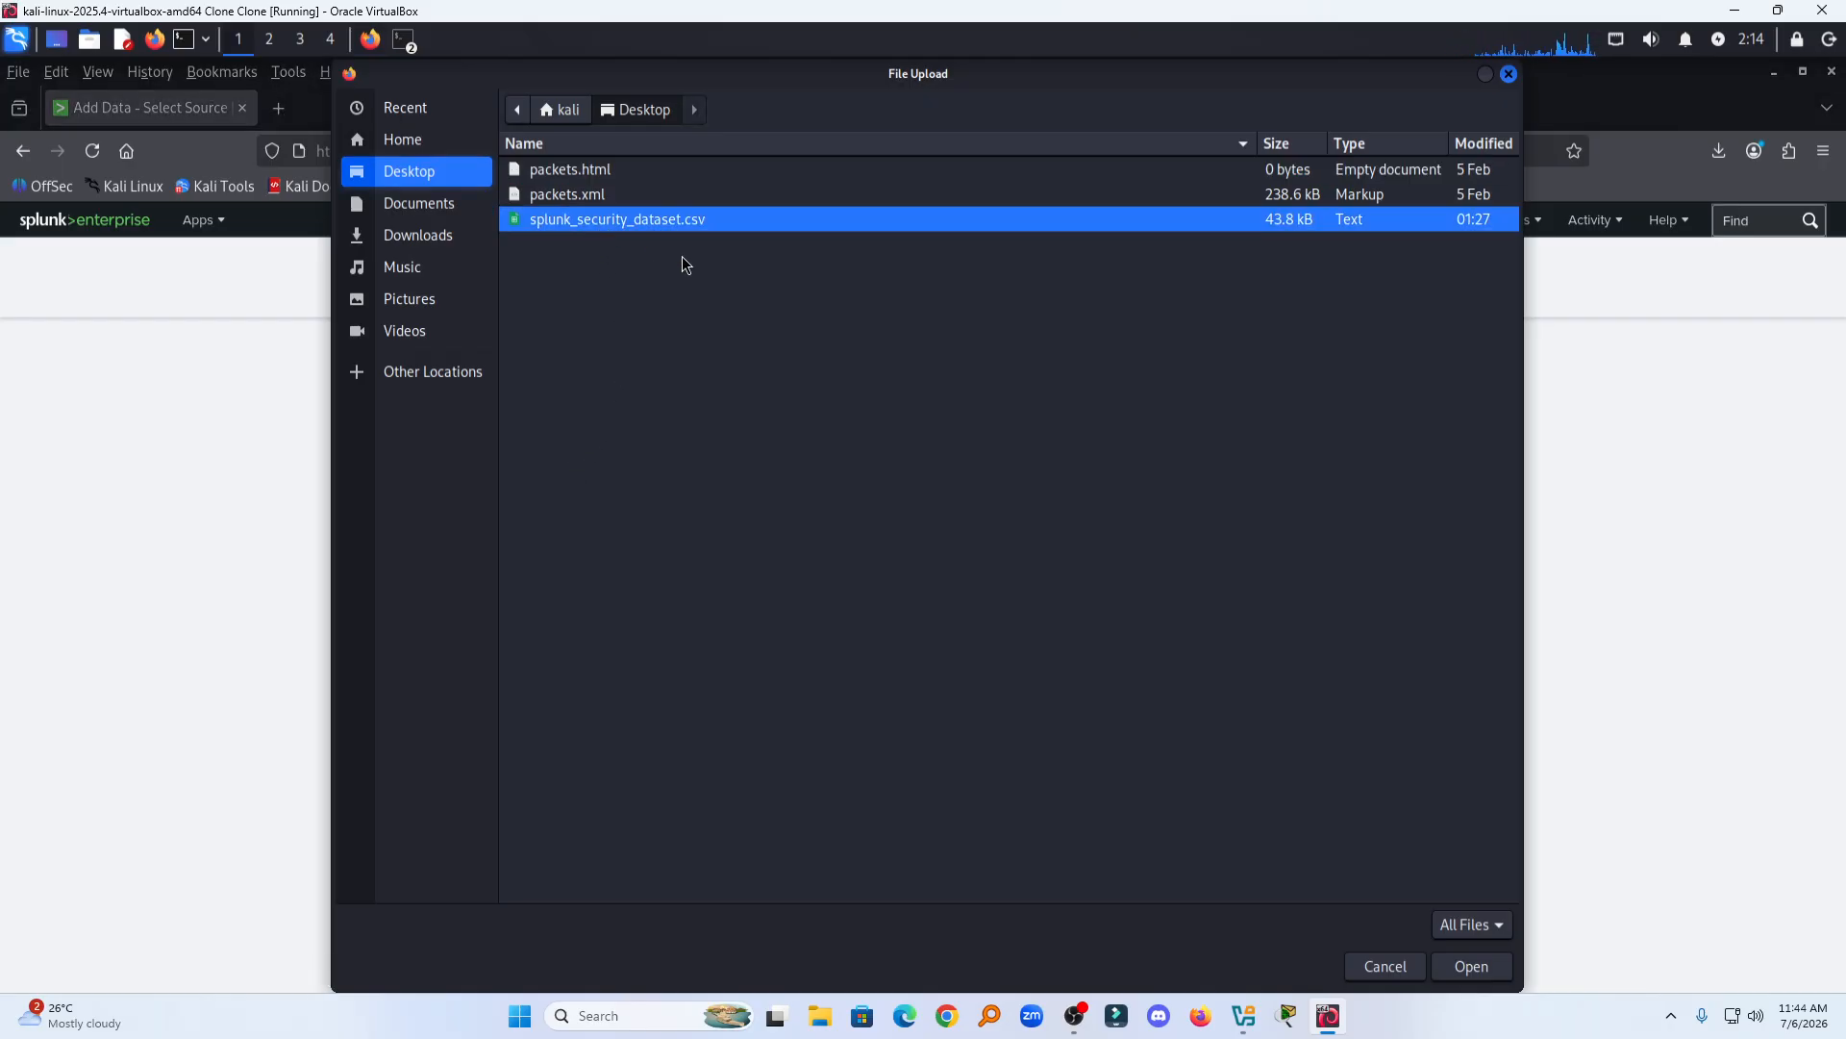
pyautogui.click(1465, 968)
pyautogui.click(1472, 967)
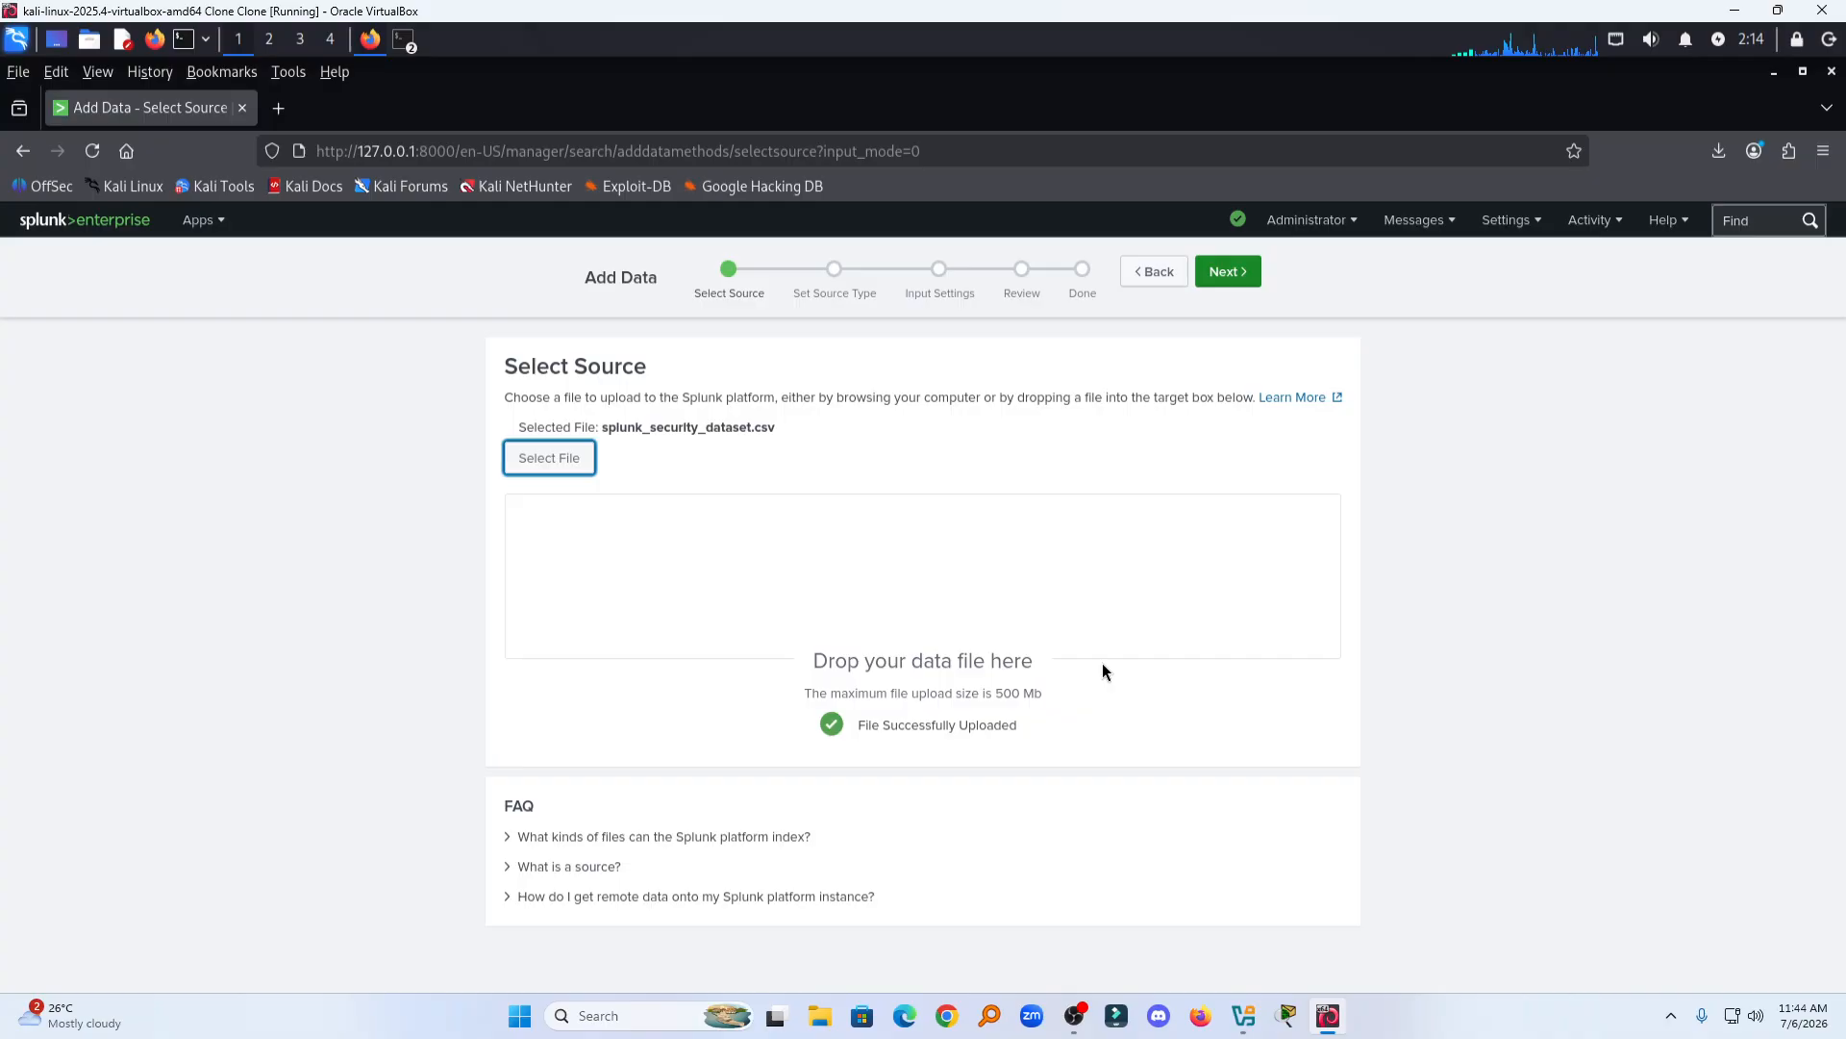
# Step: Keep the default source type and input settings, submit the upload, and start searching the data, skipping the tour
pyautogui.click(1217, 272)
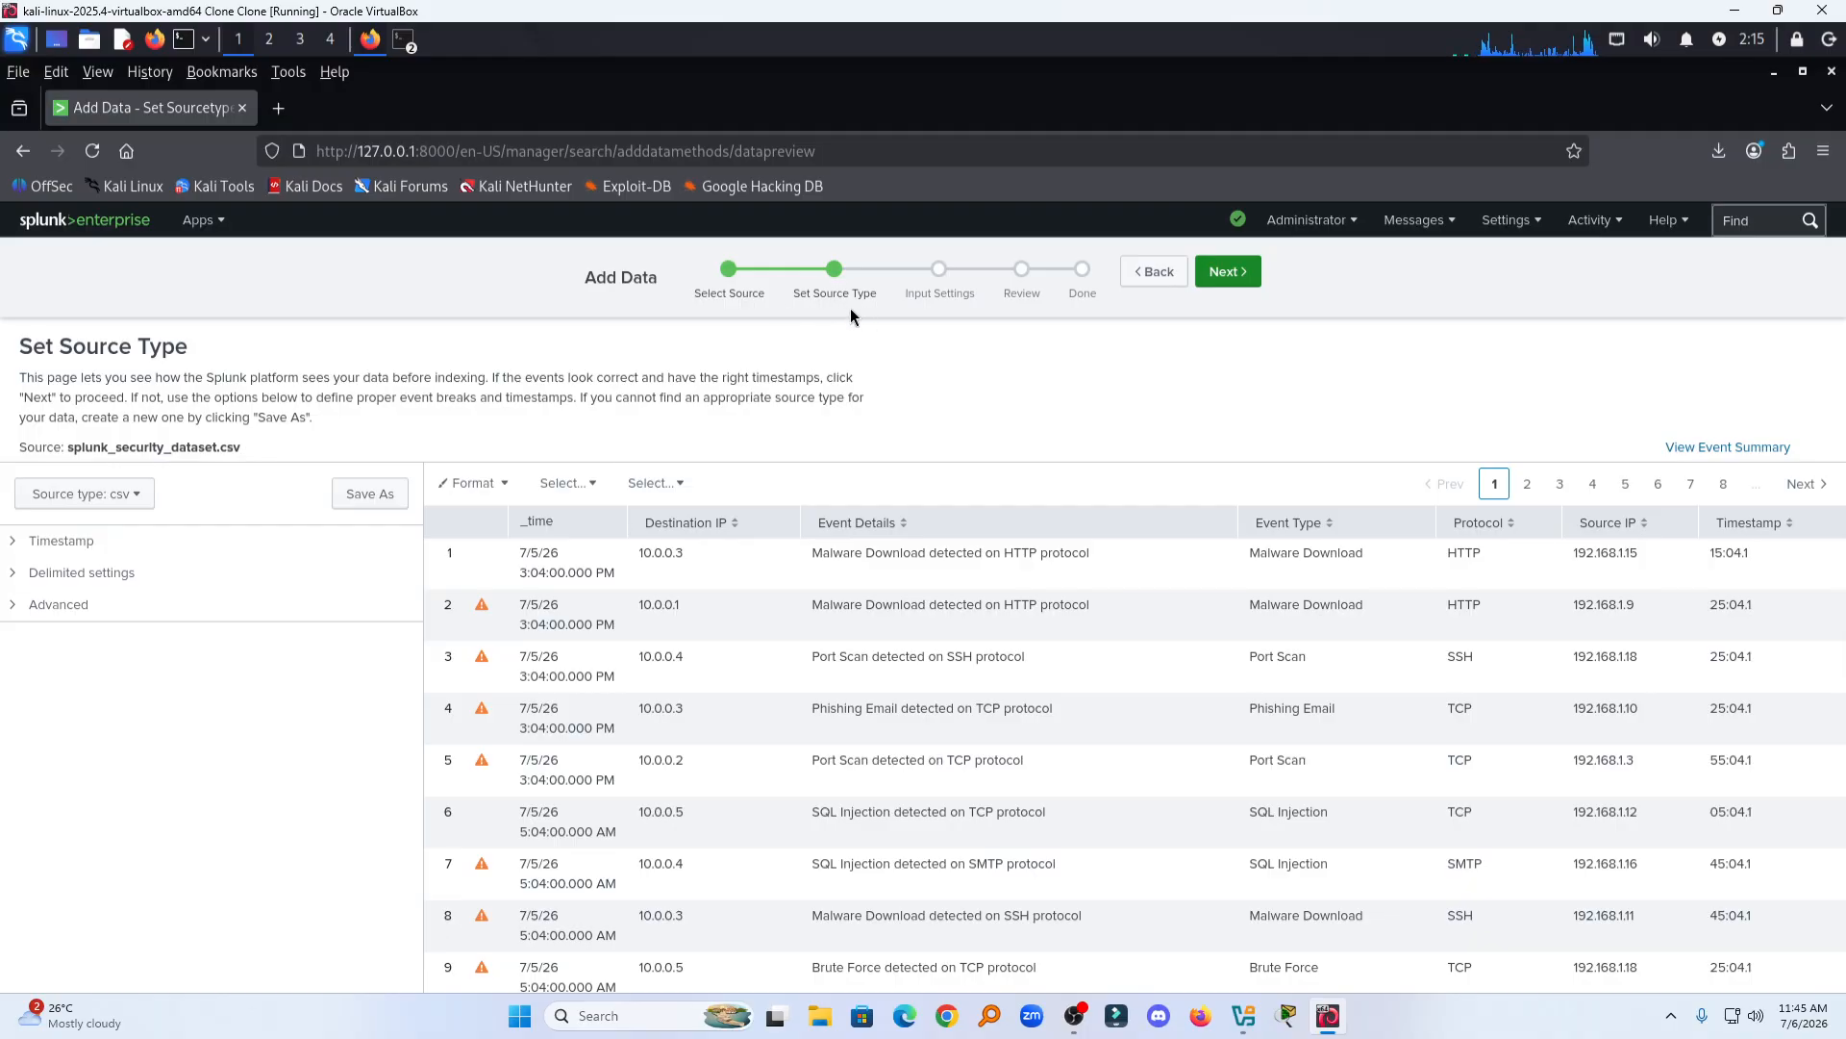
pyautogui.click(1231, 277)
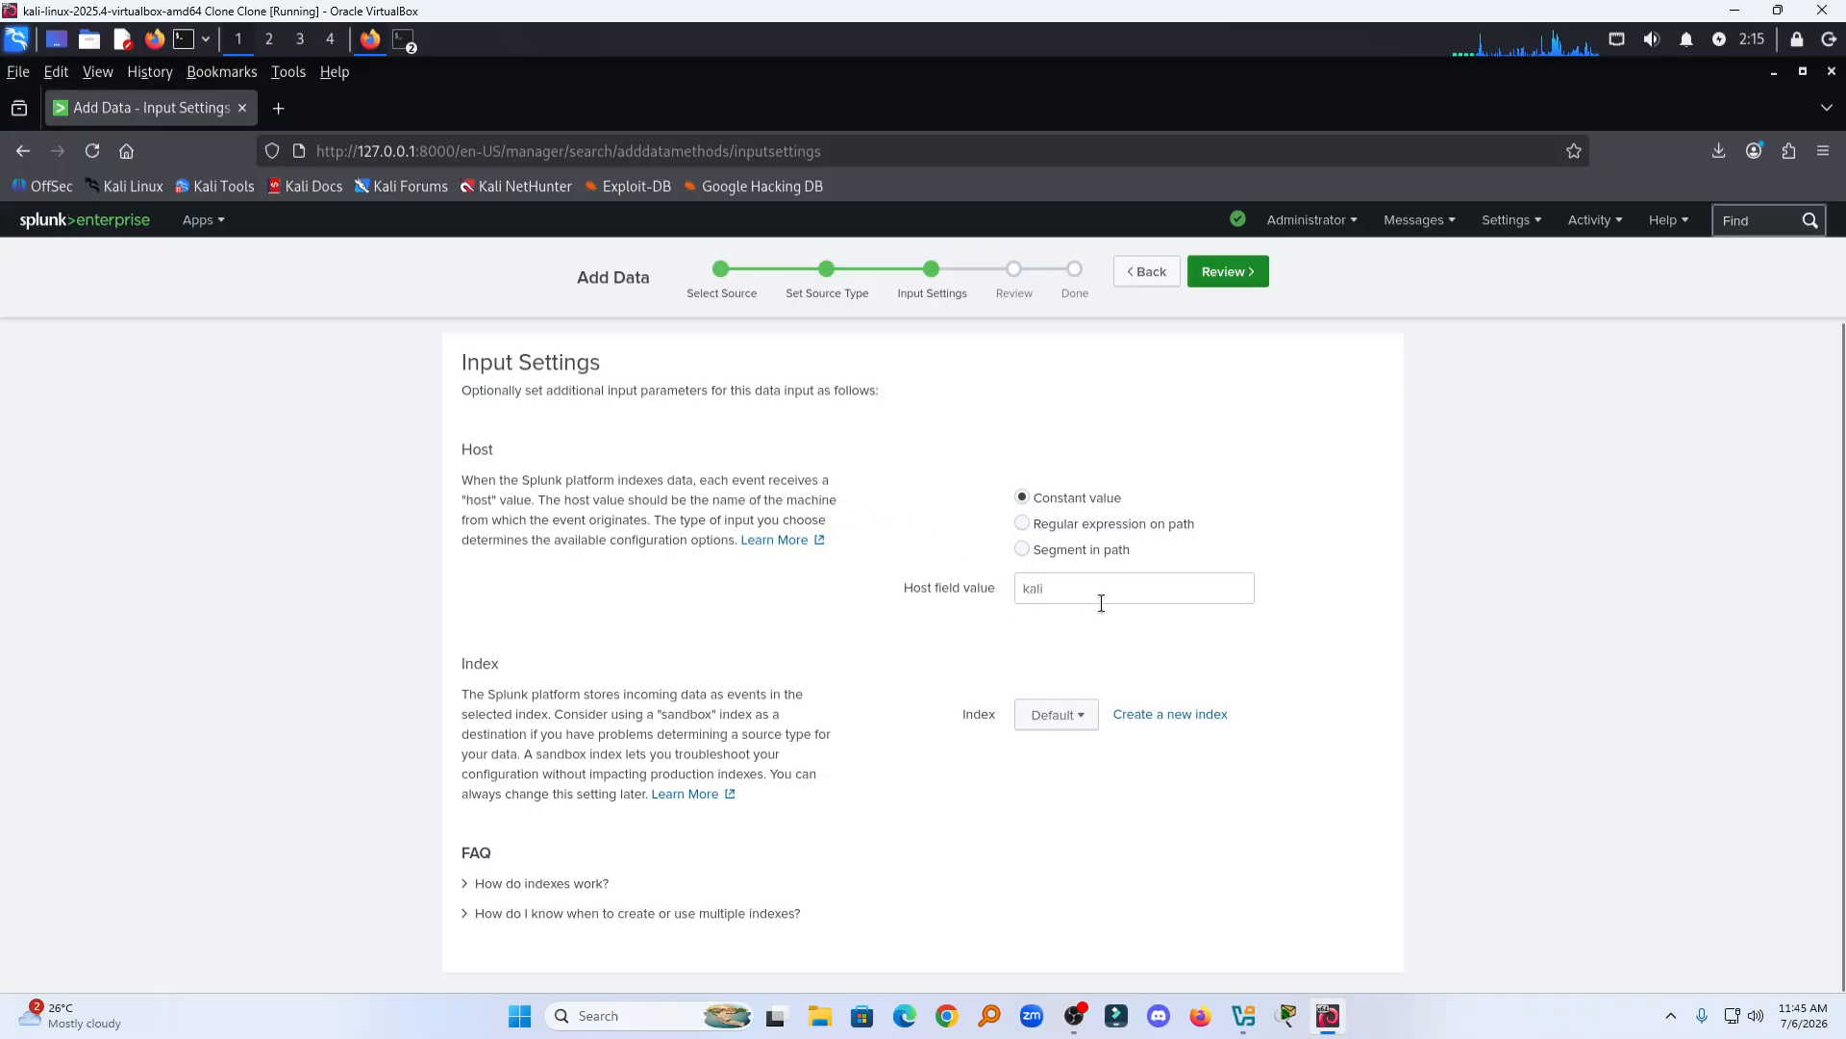
pyautogui.click(1214, 282)
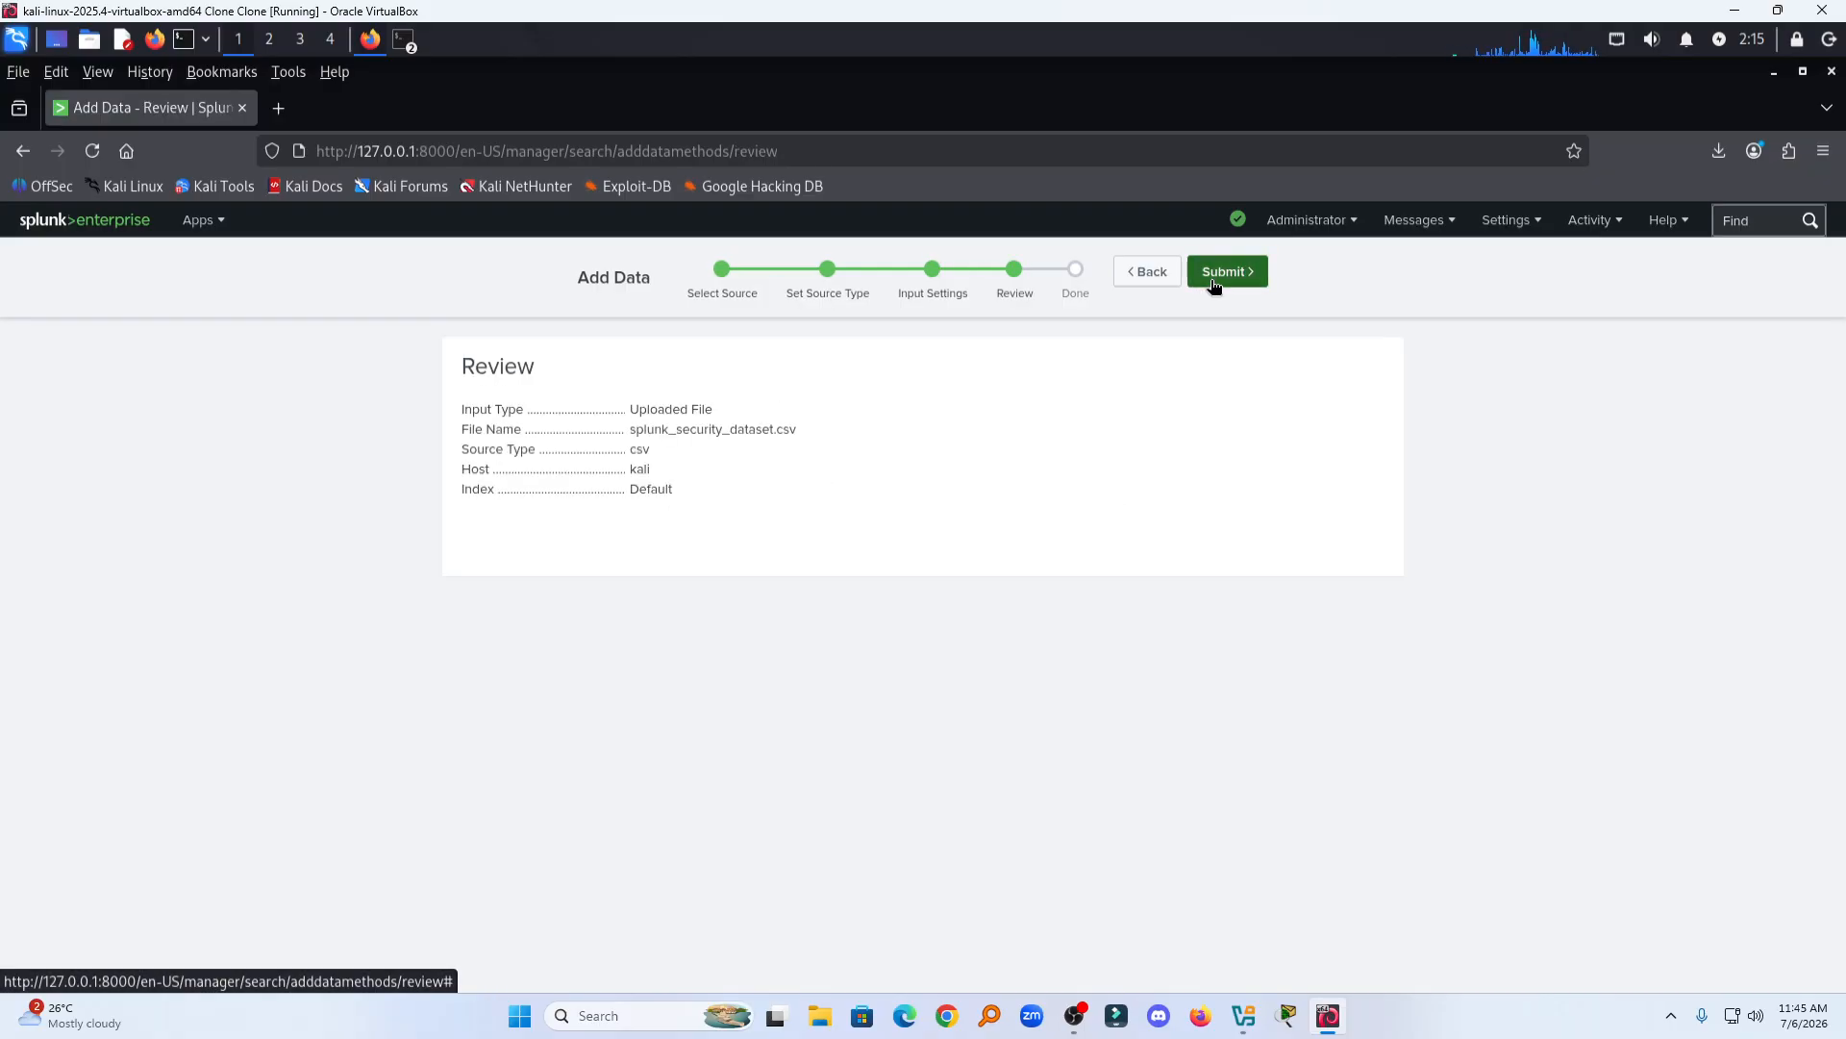
pyautogui.click(1214, 282)
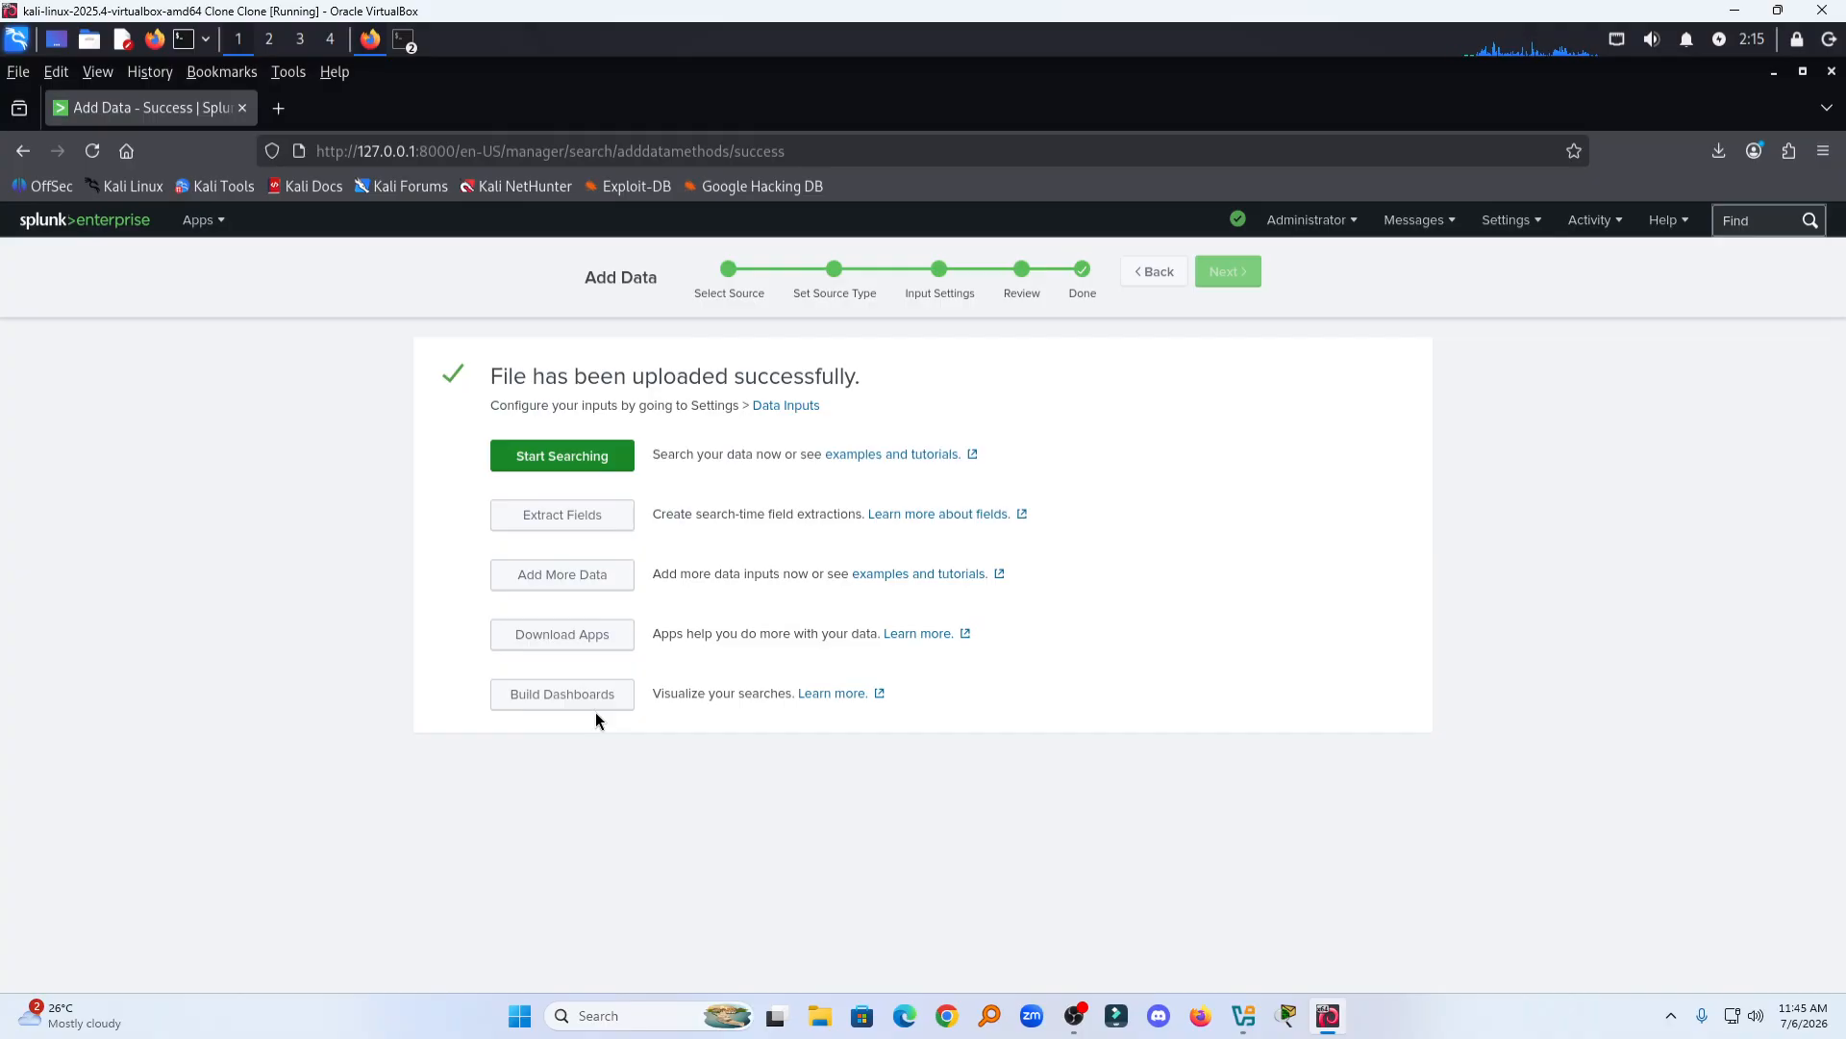
pyautogui.click(563, 458)
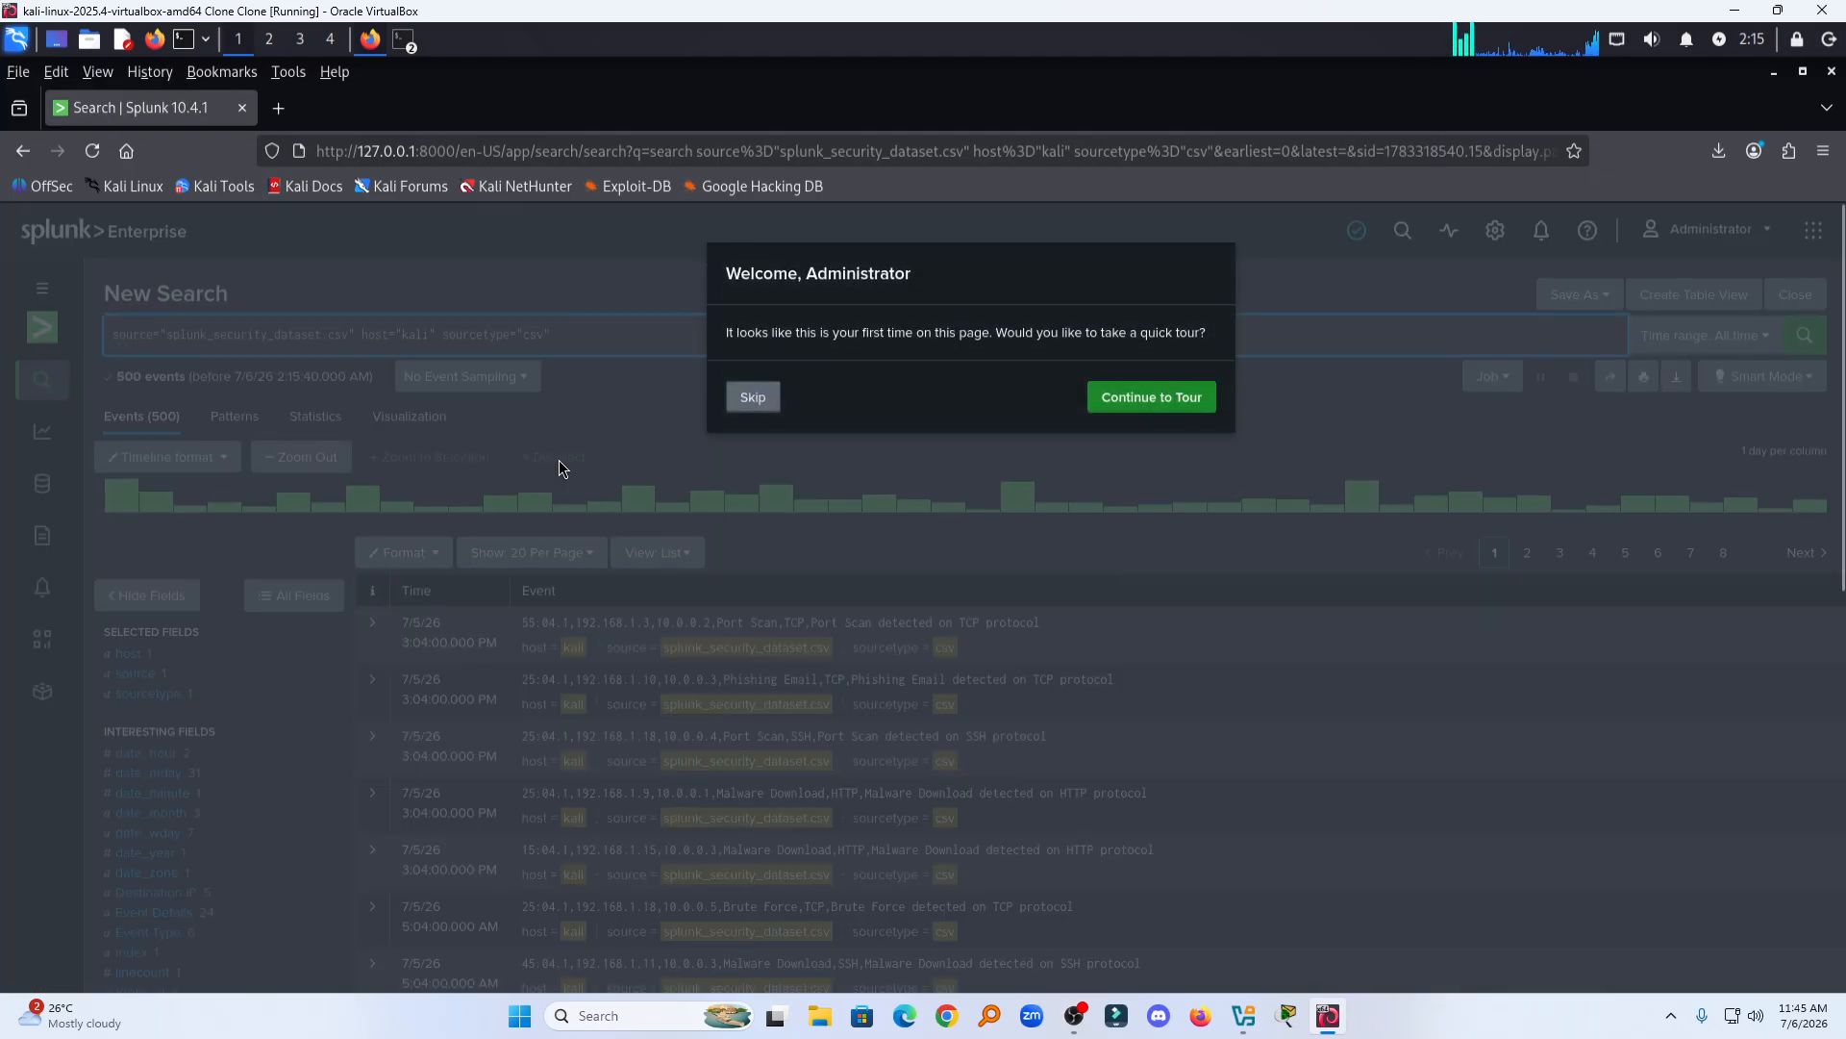
pyautogui.click(753, 398)
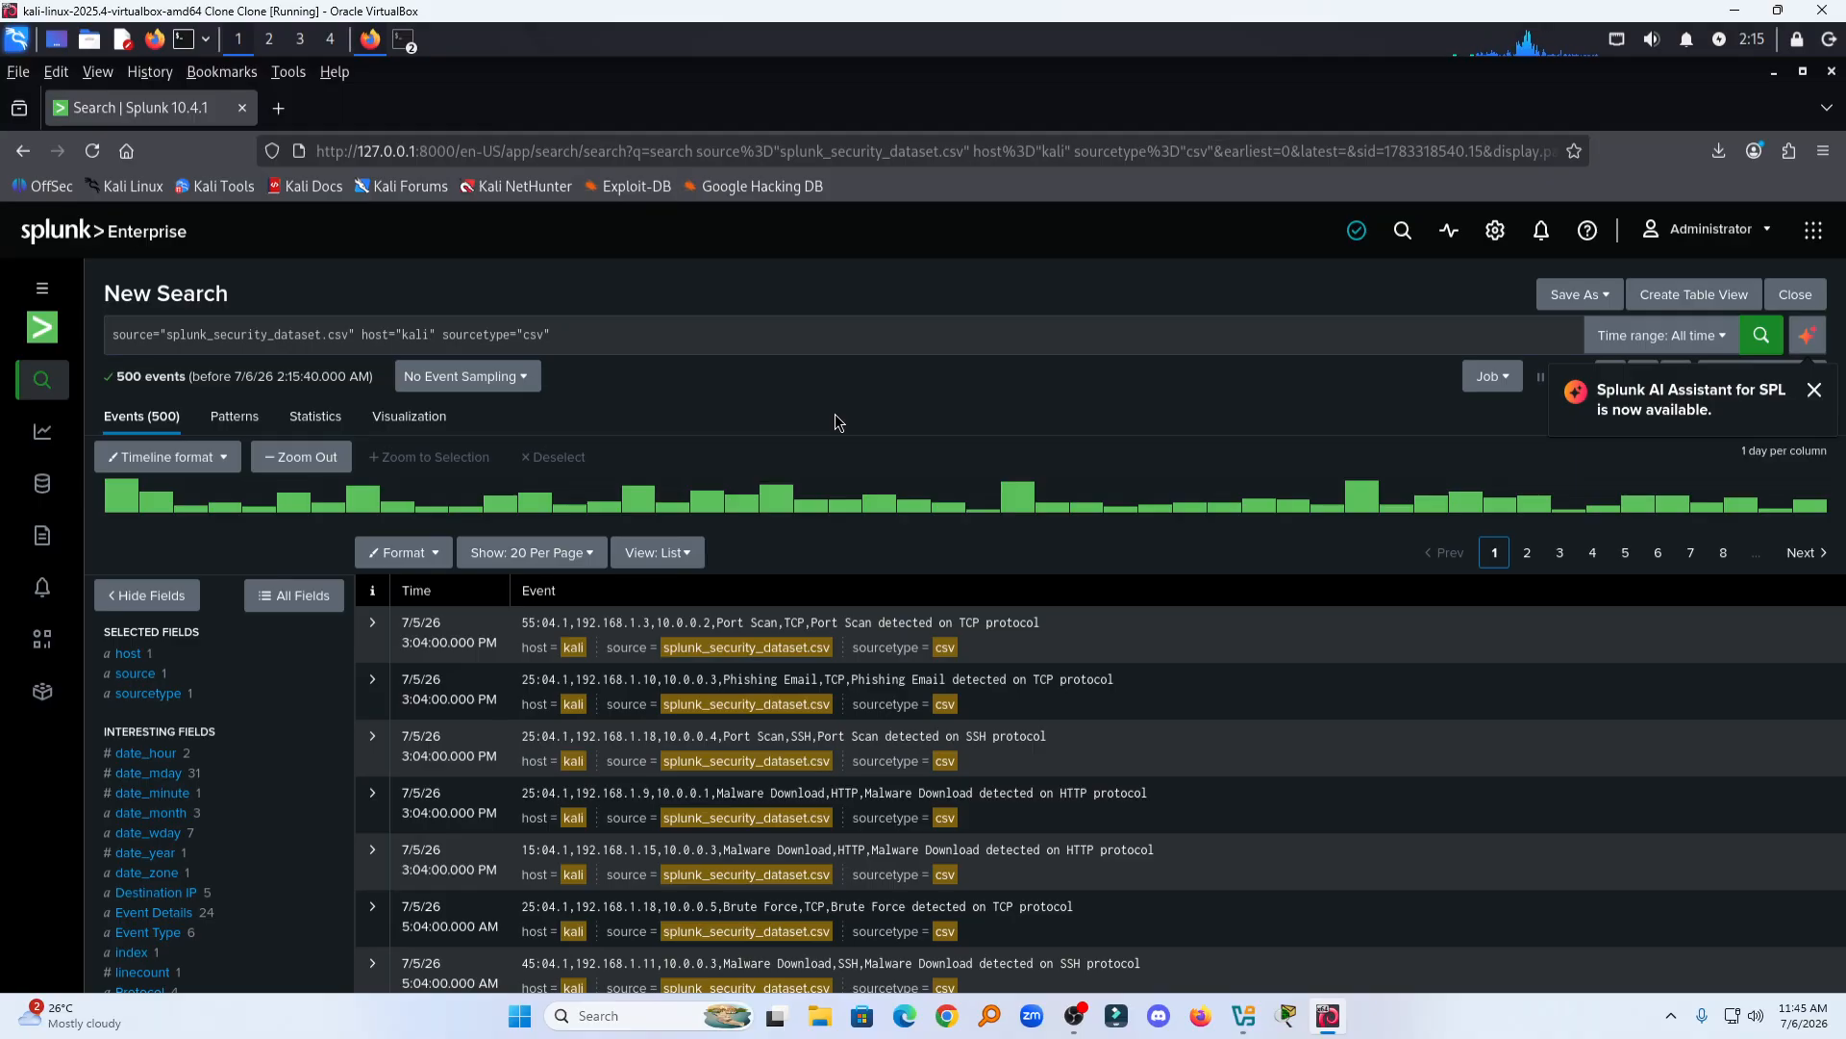
# Step: Examine the value summaries of the Event Details and Protocol fields in the fields list
pyautogui.scroll(-2, 800, 657)
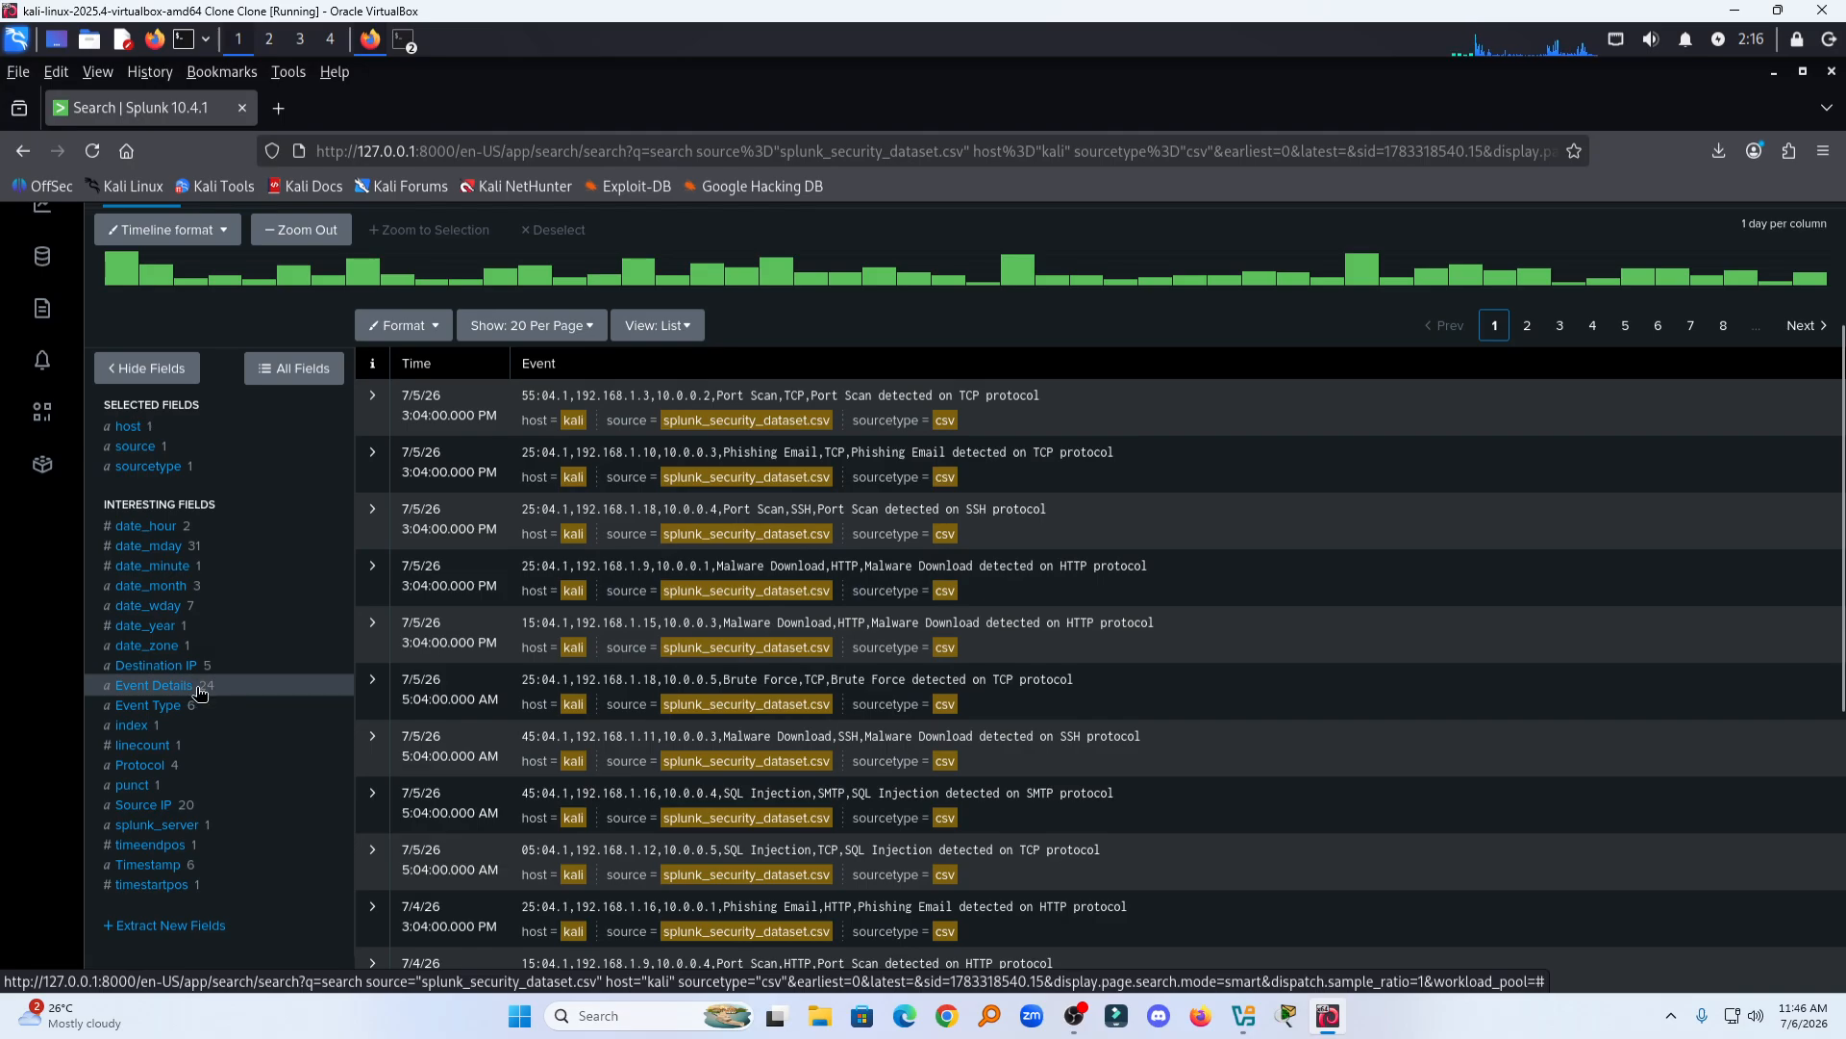
pyautogui.click(153, 686)
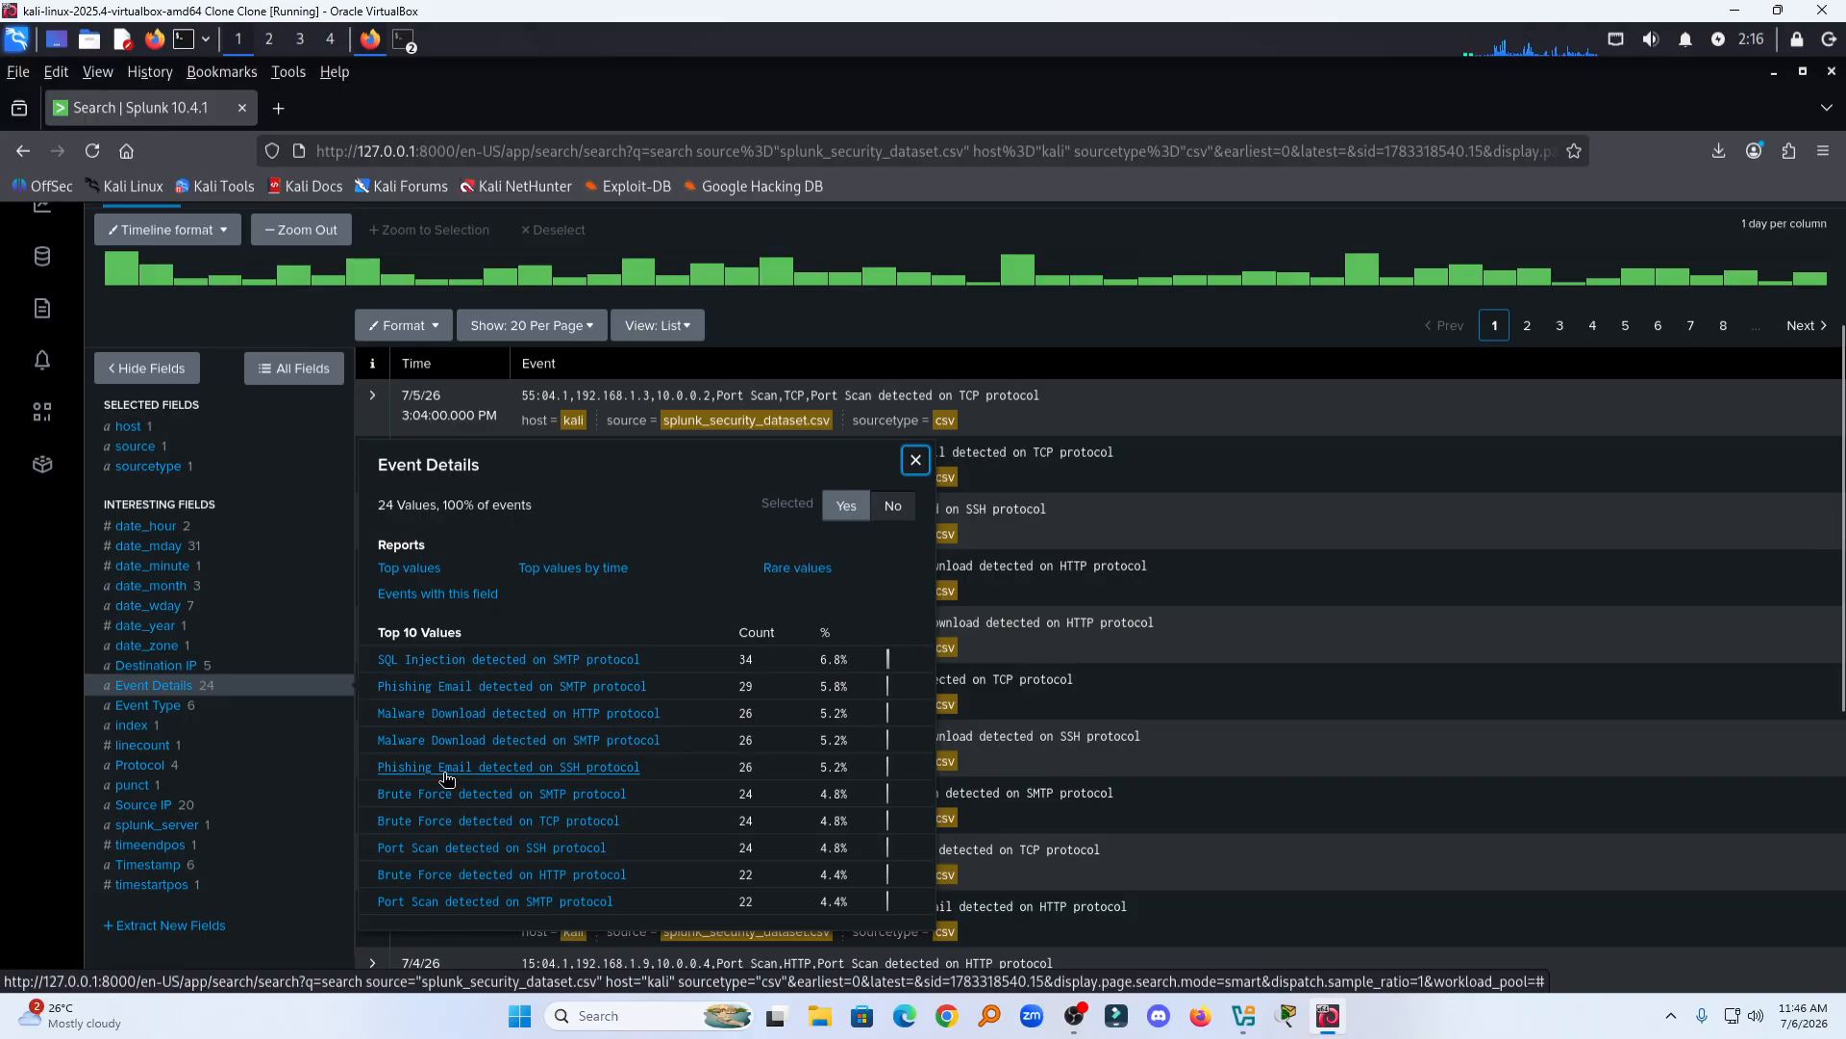
pyautogui.scroll(-3, 735, 772)
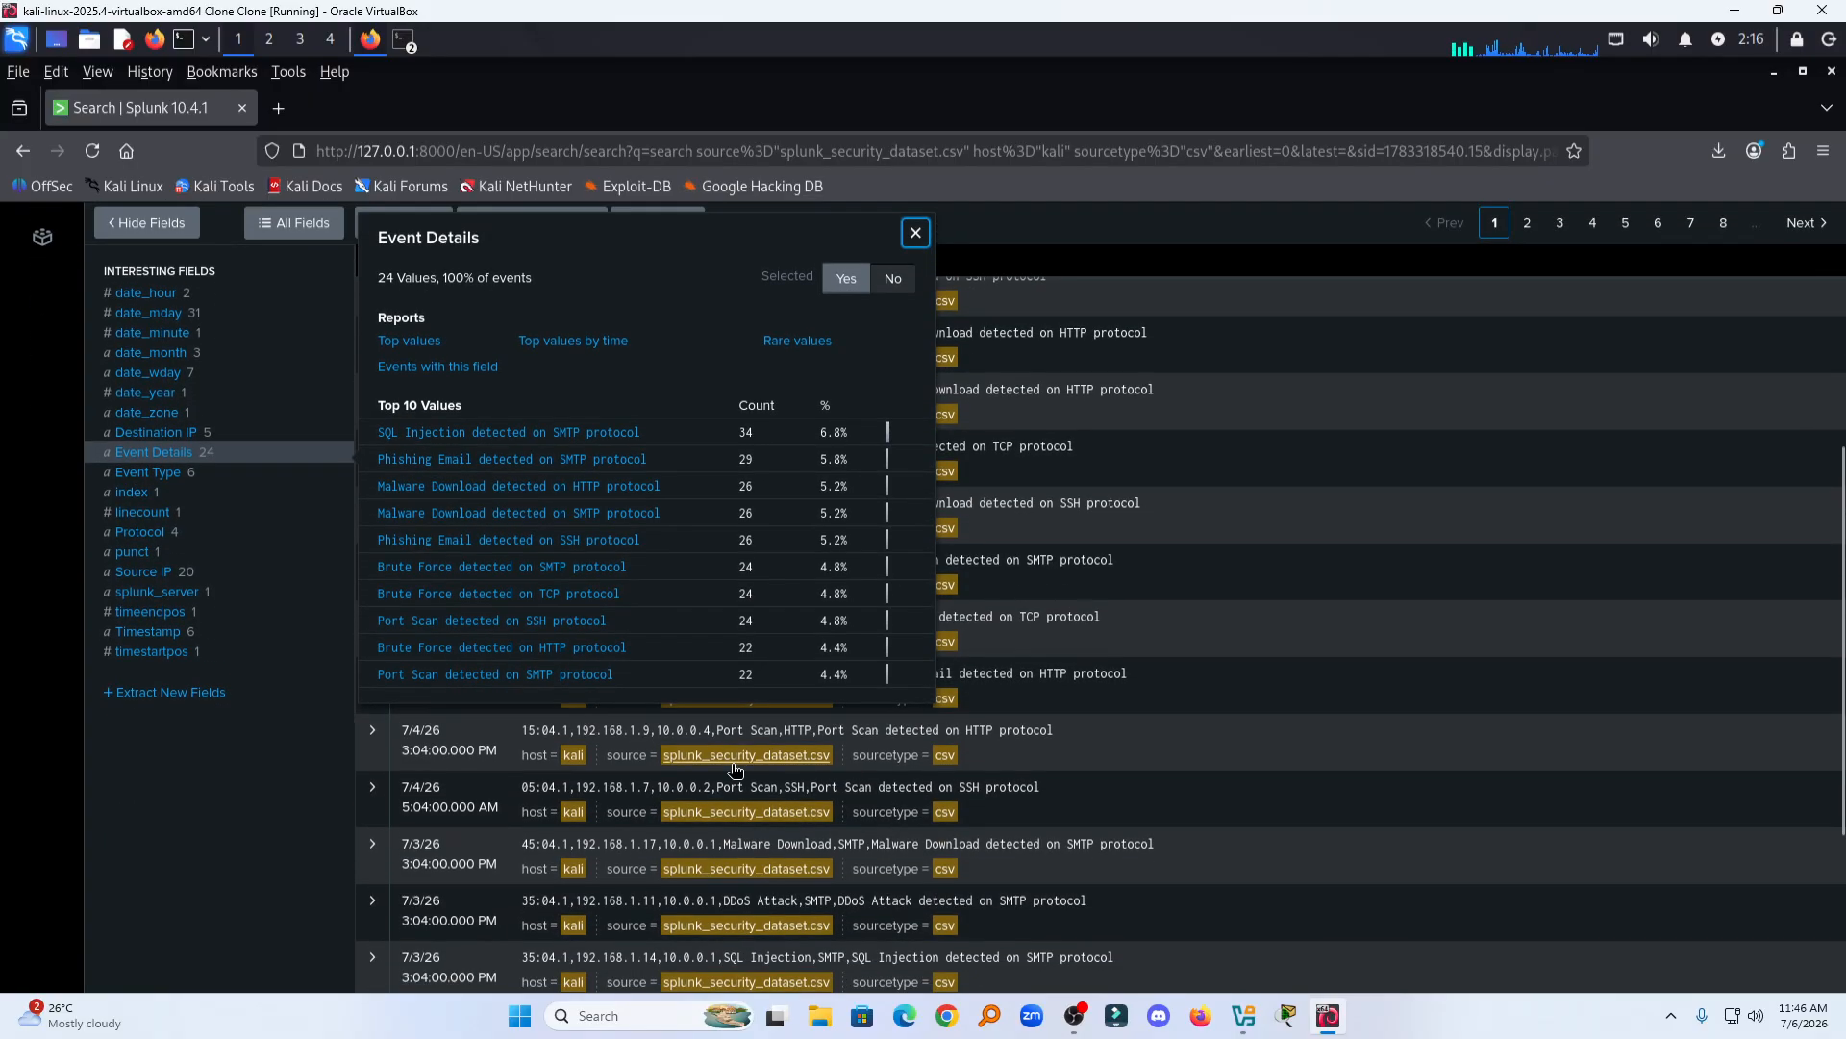
pyautogui.scroll(2, 736, 769)
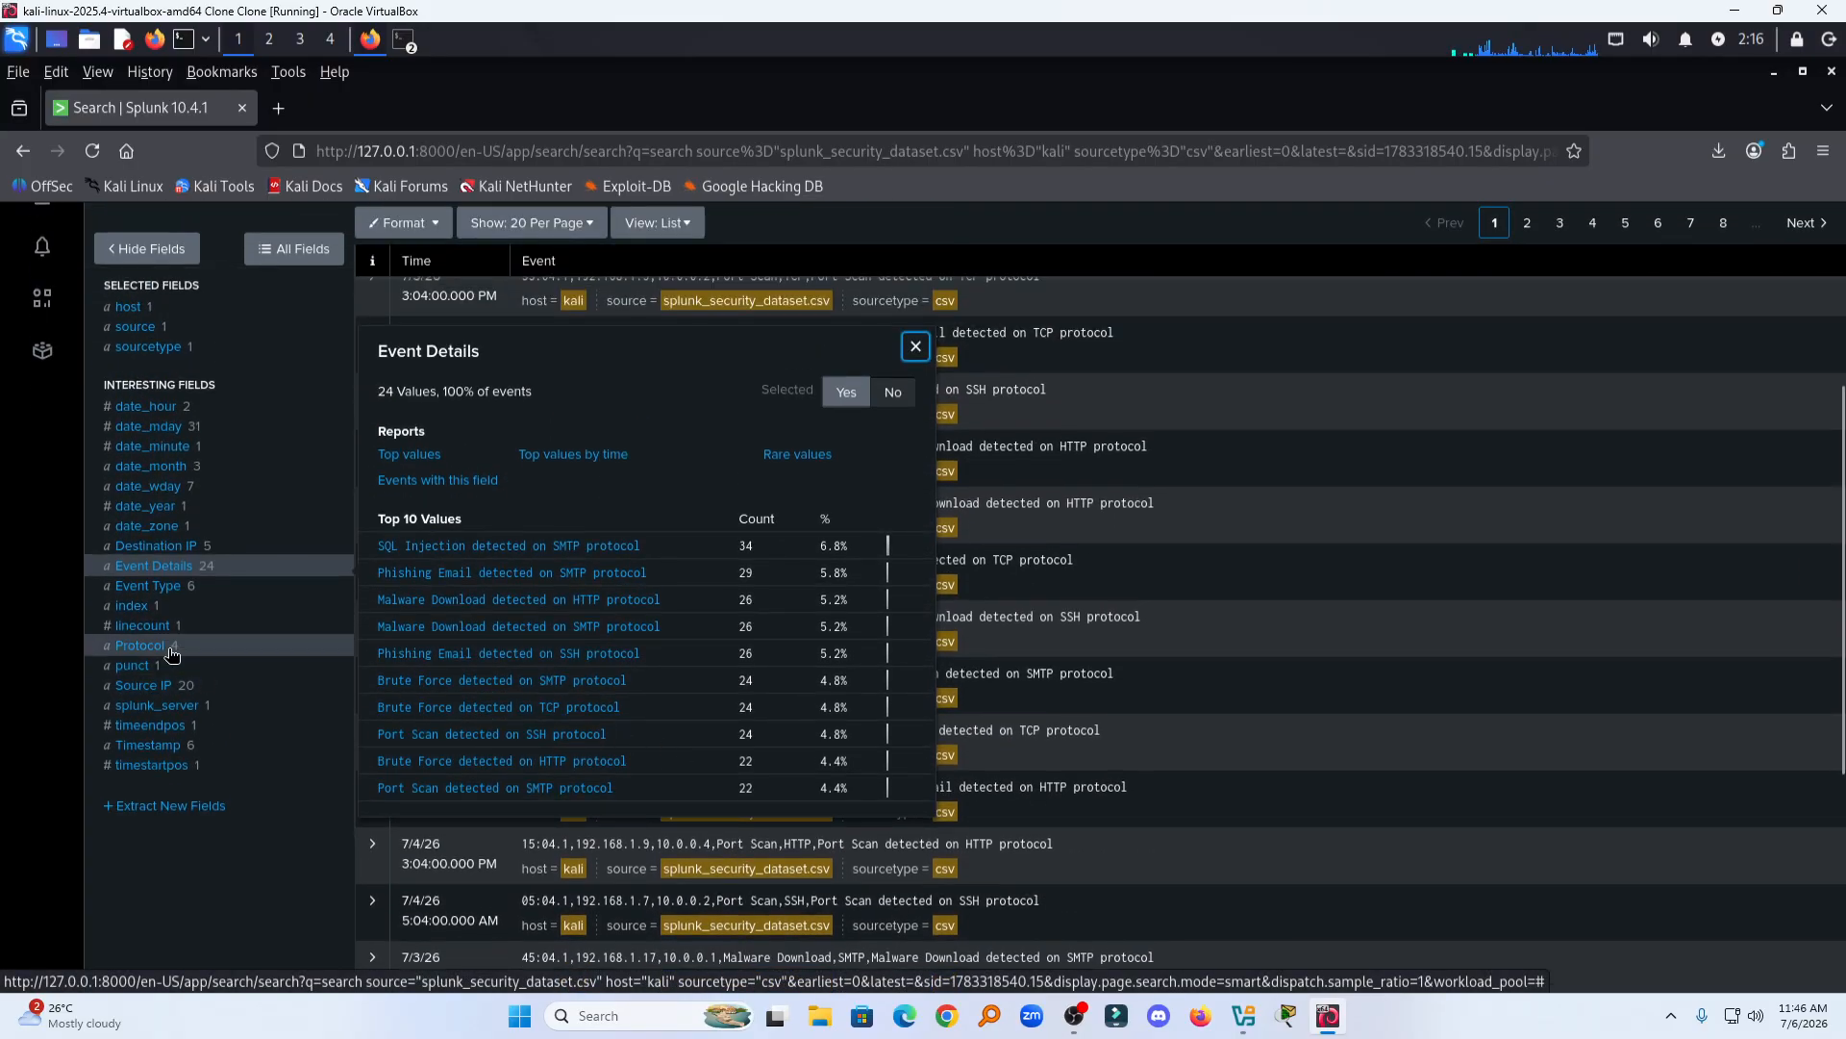
pyautogui.click(169, 648)
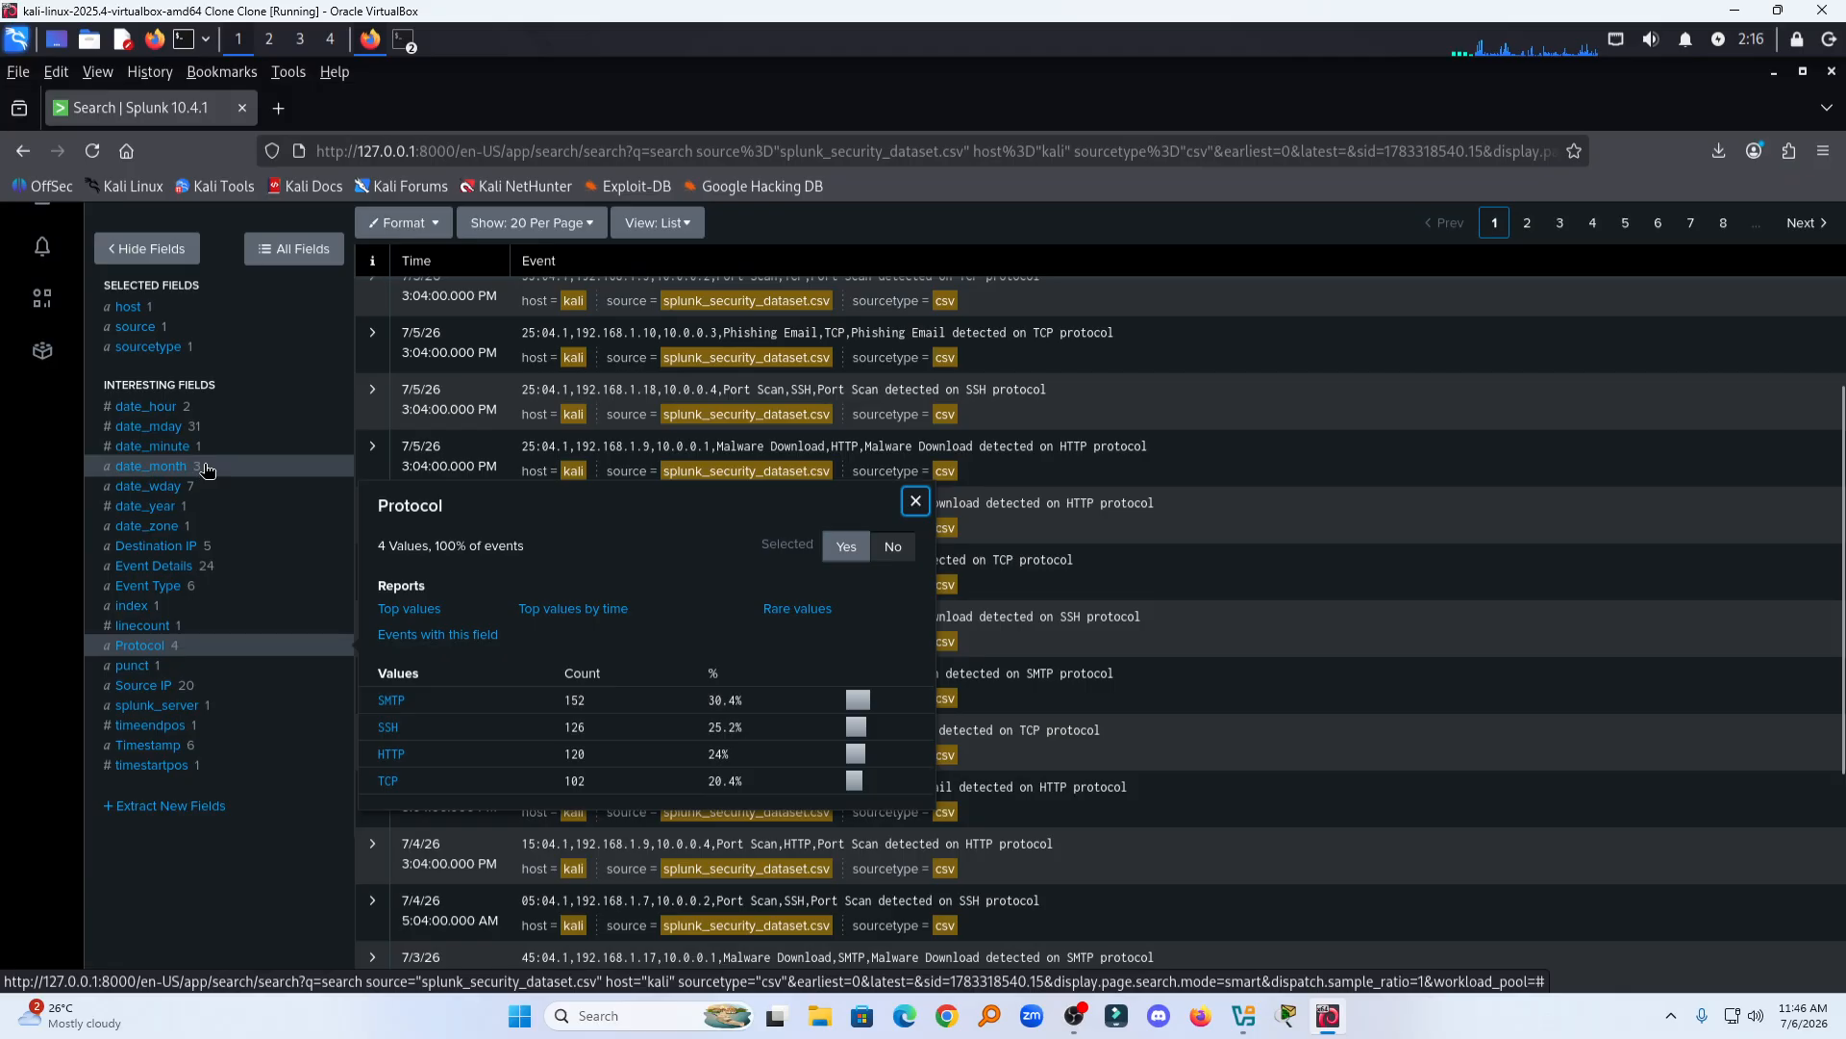
pyautogui.scroll(4, 205, 468)
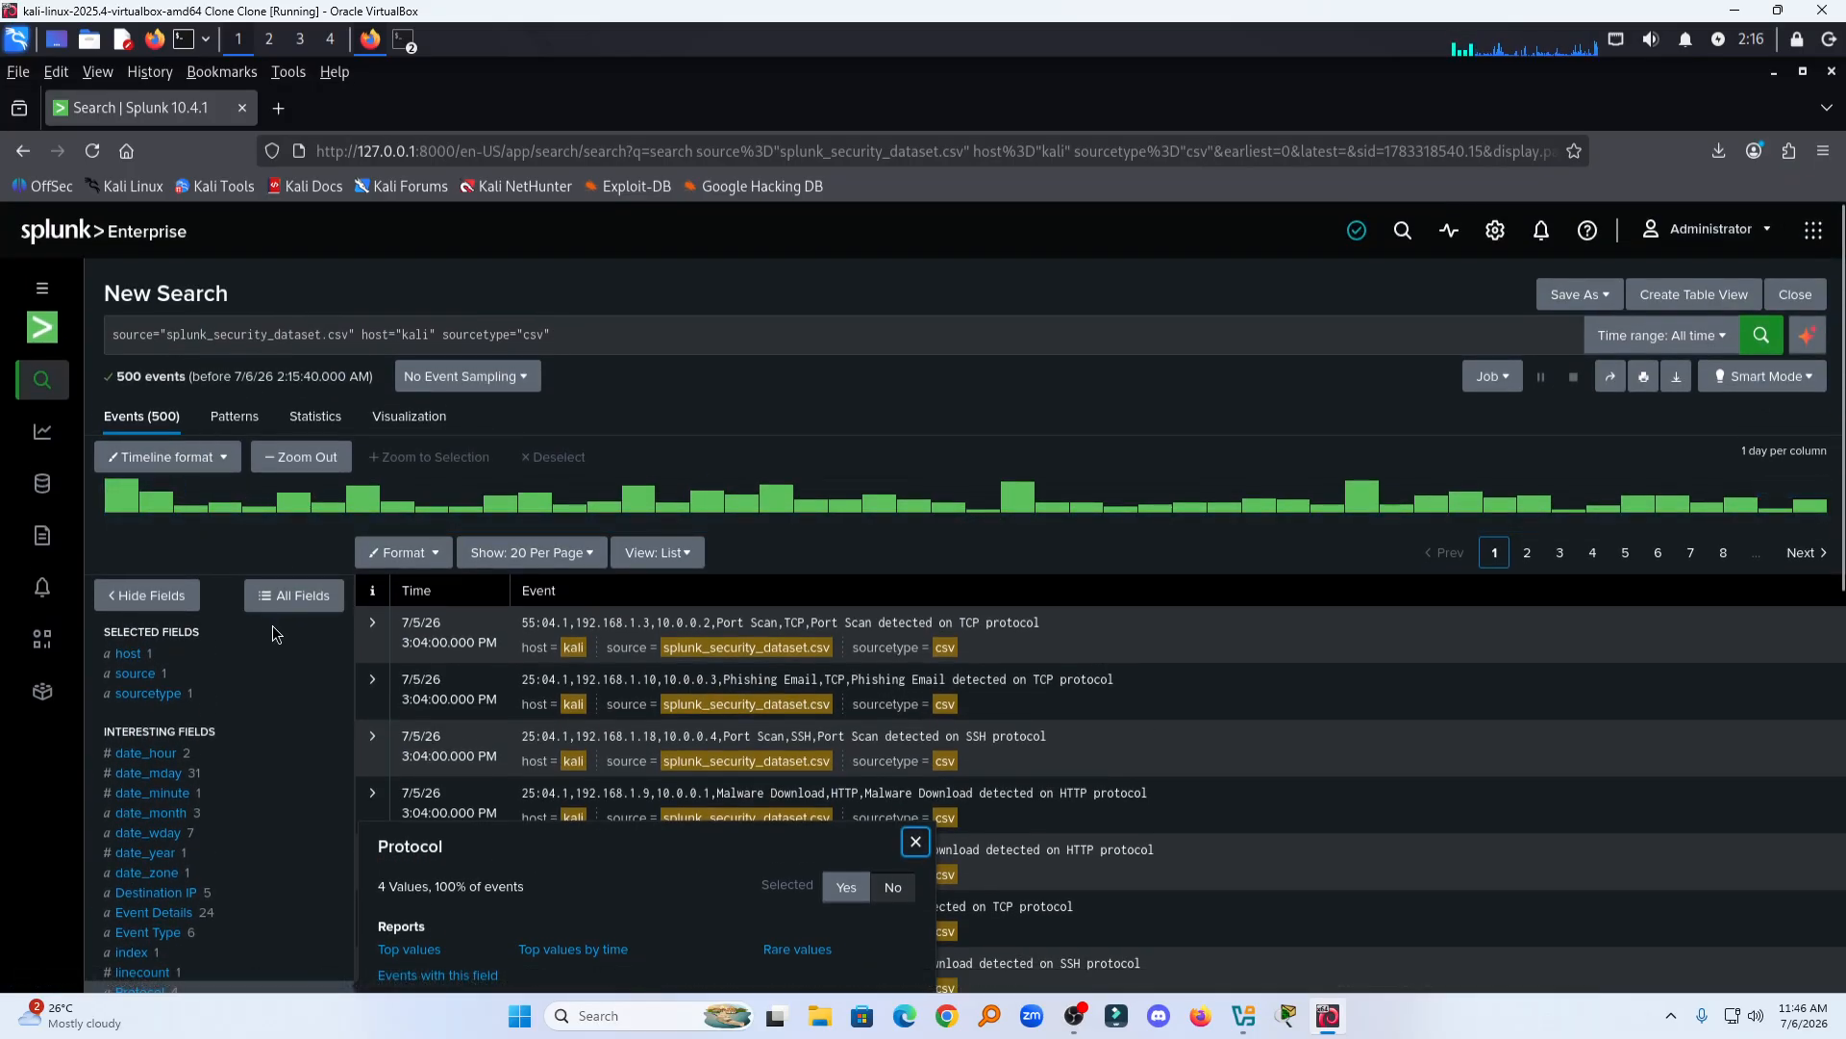
pyautogui.click(156, 656)
pyautogui.scroll(4, 979, 592)
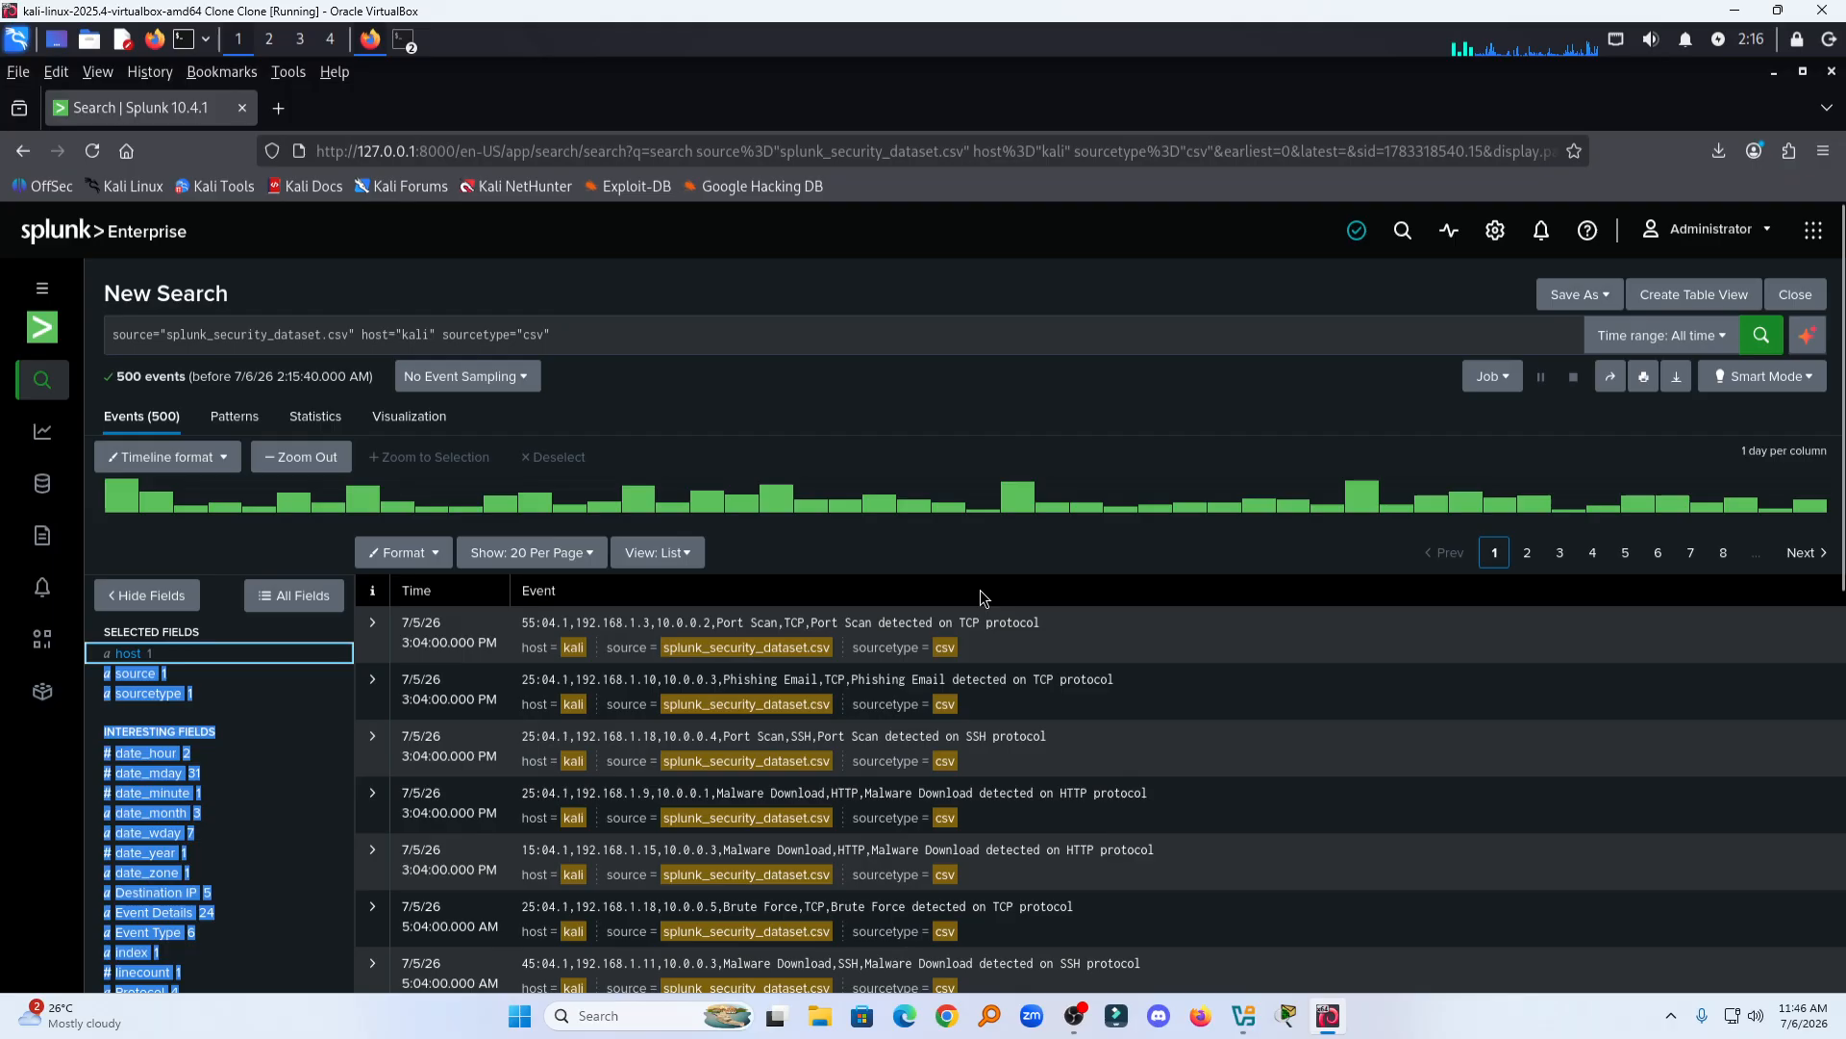
# Step: Append |top "Source IP" to the search query and run it
pyautogui.click(630, 346)
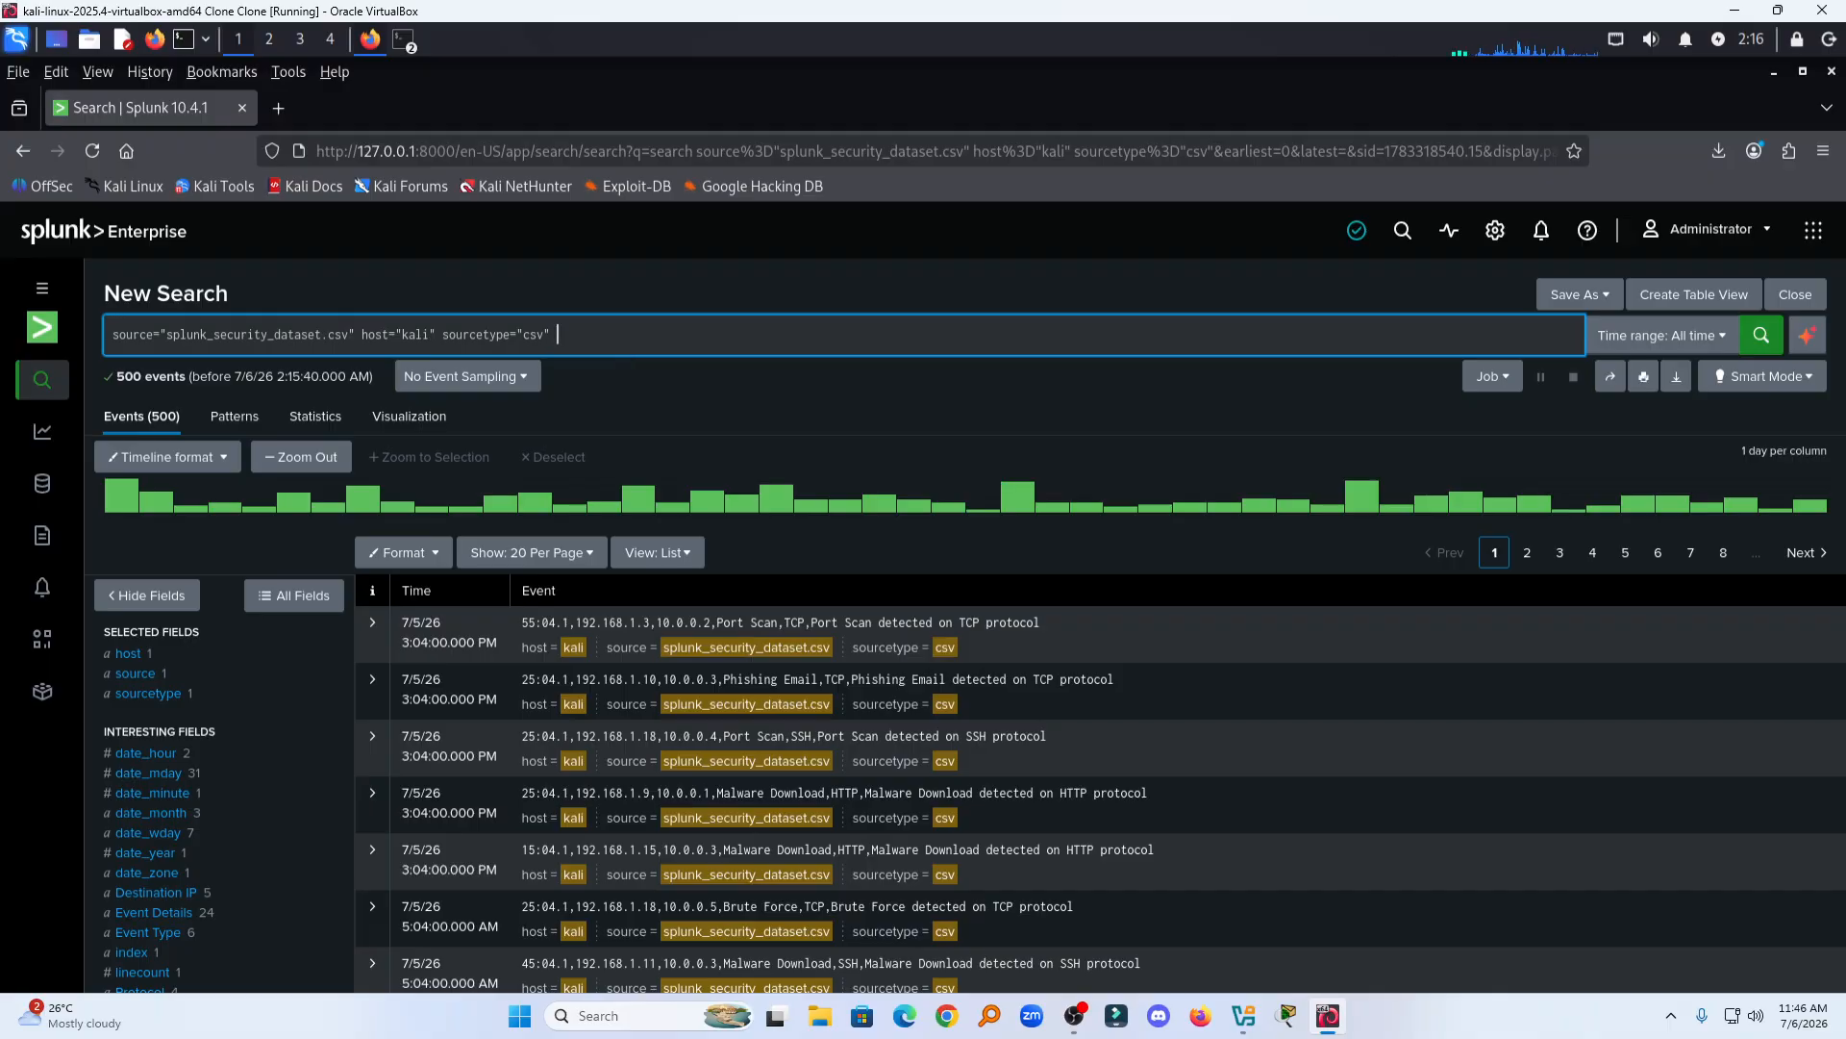
pyautogui.write('|')
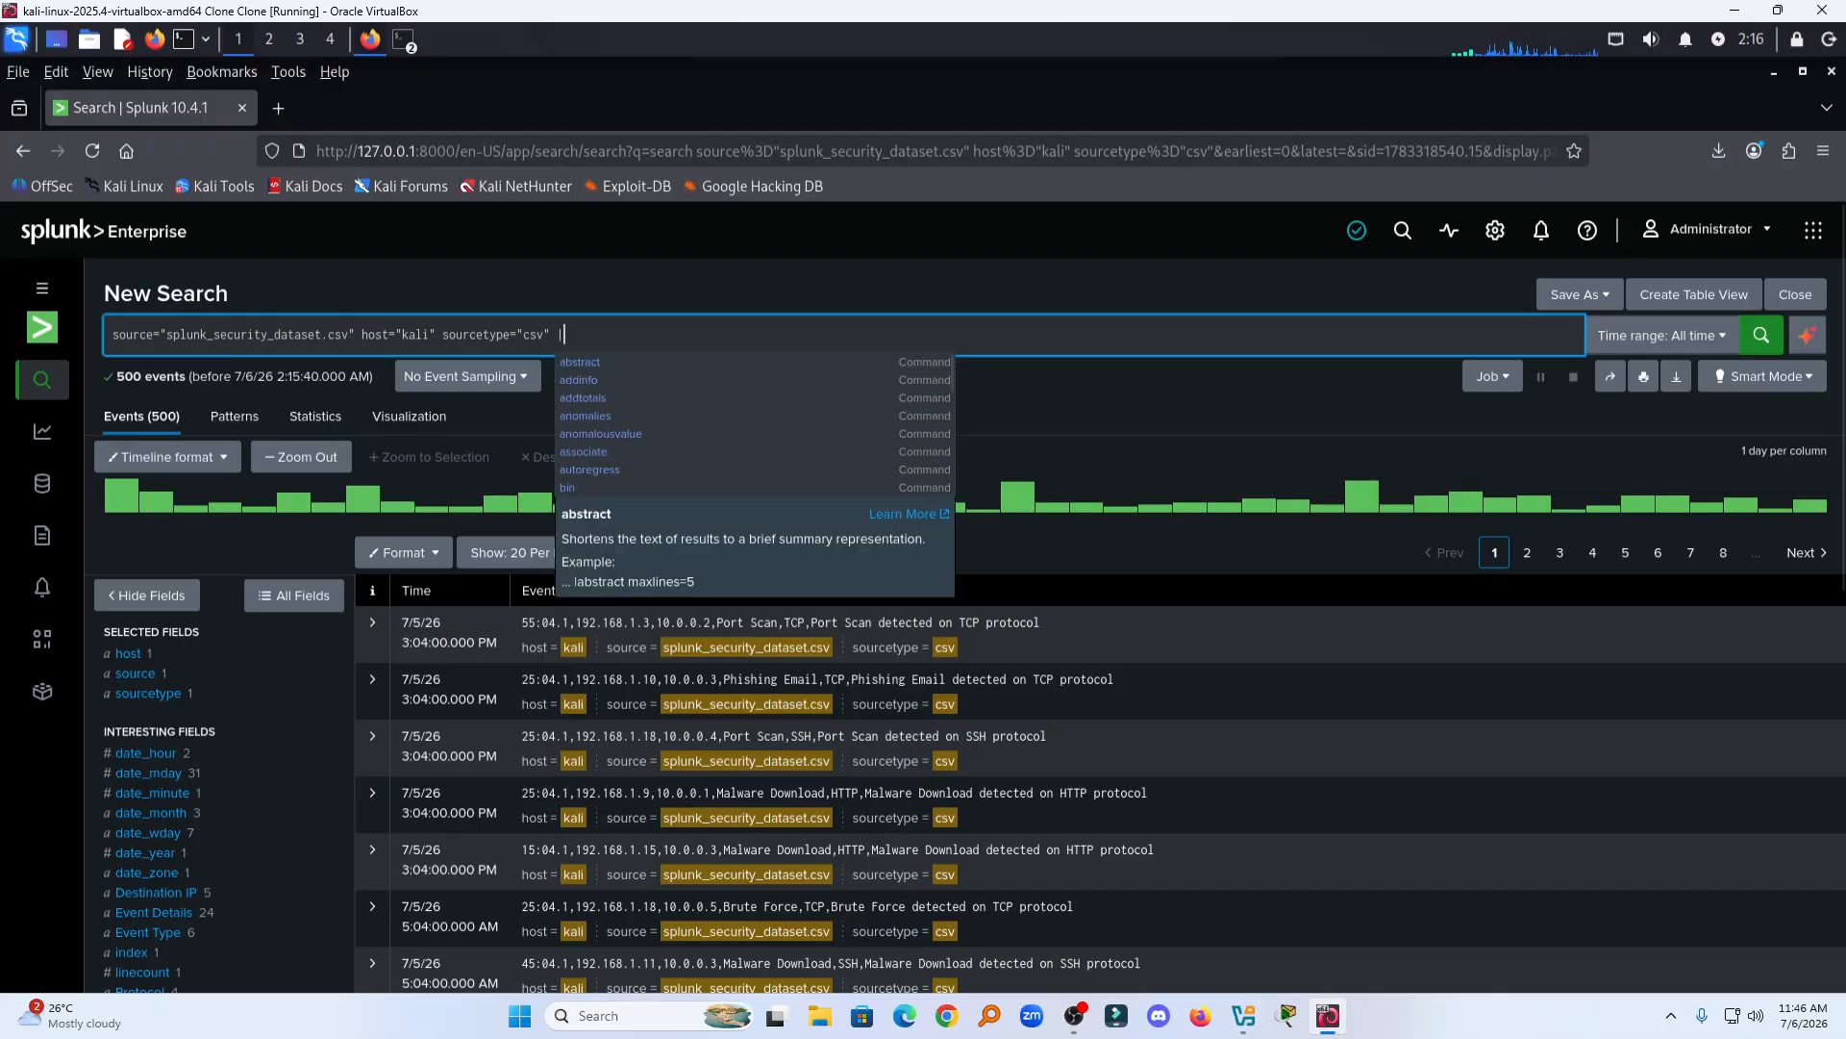
pyautogui.write('top ')
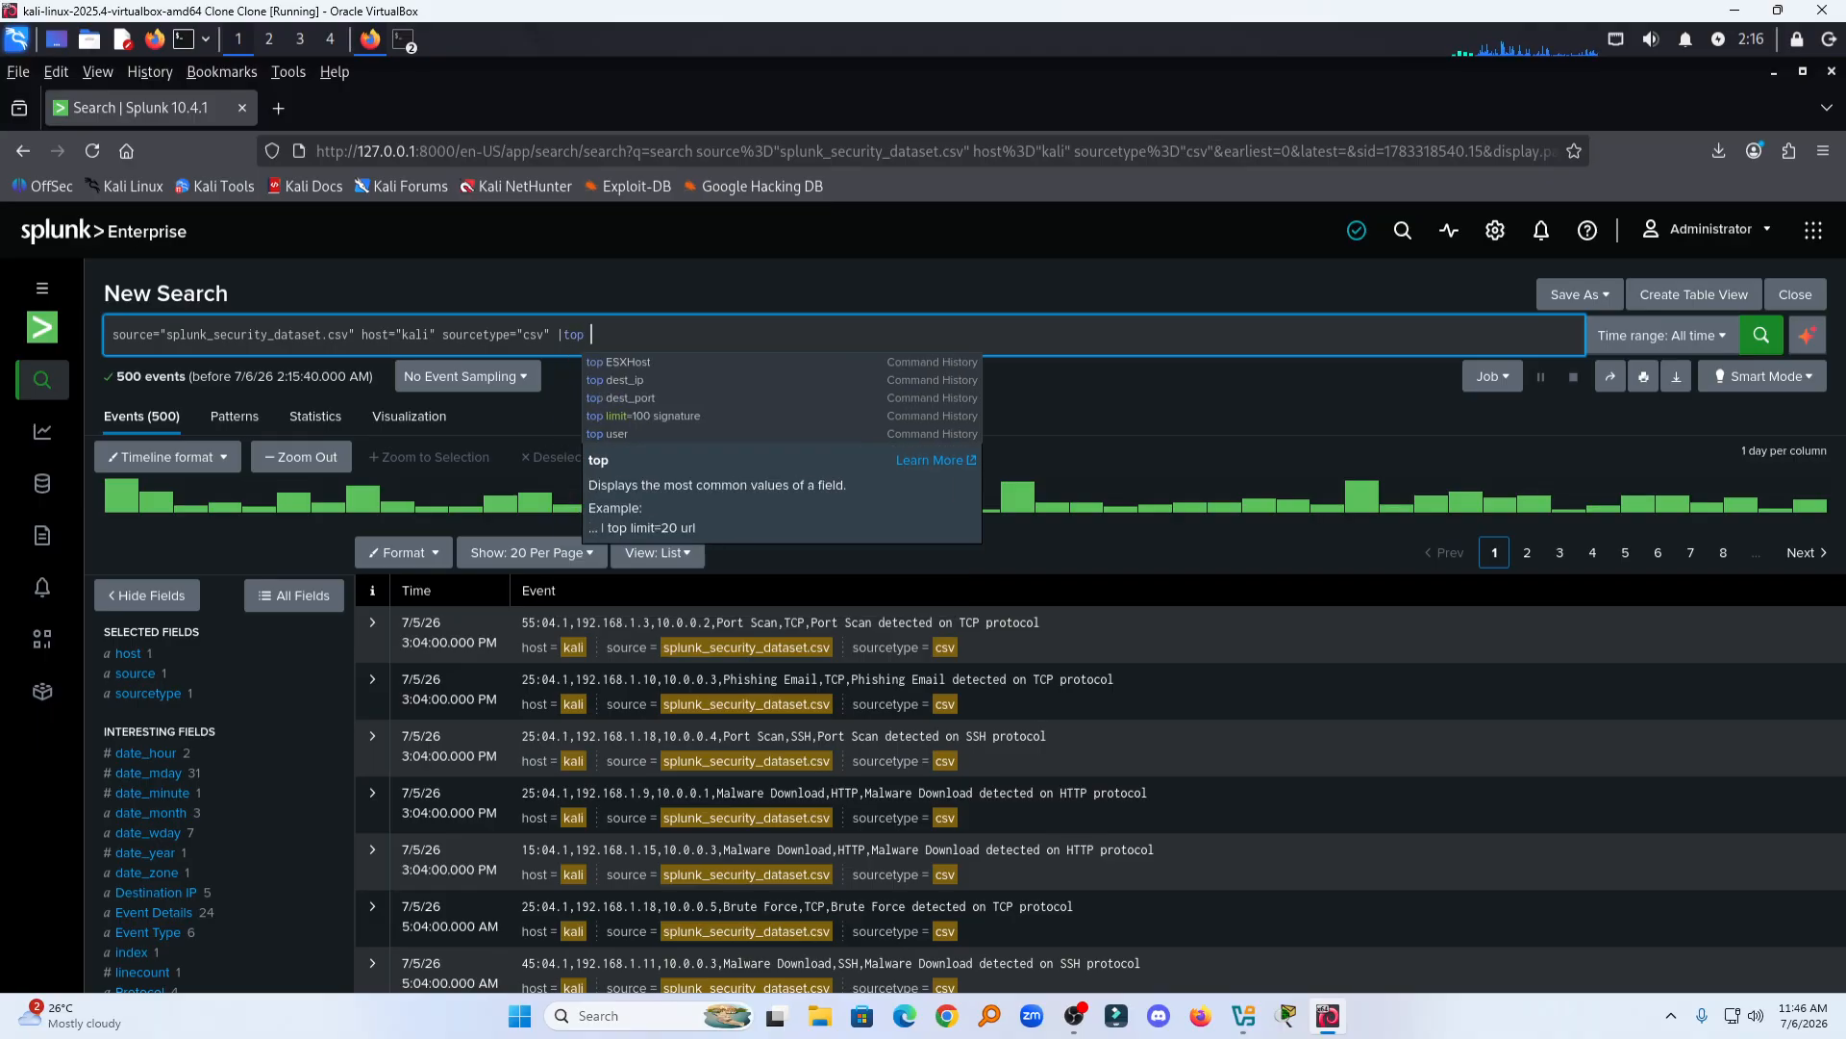
pyautogui.write('"')
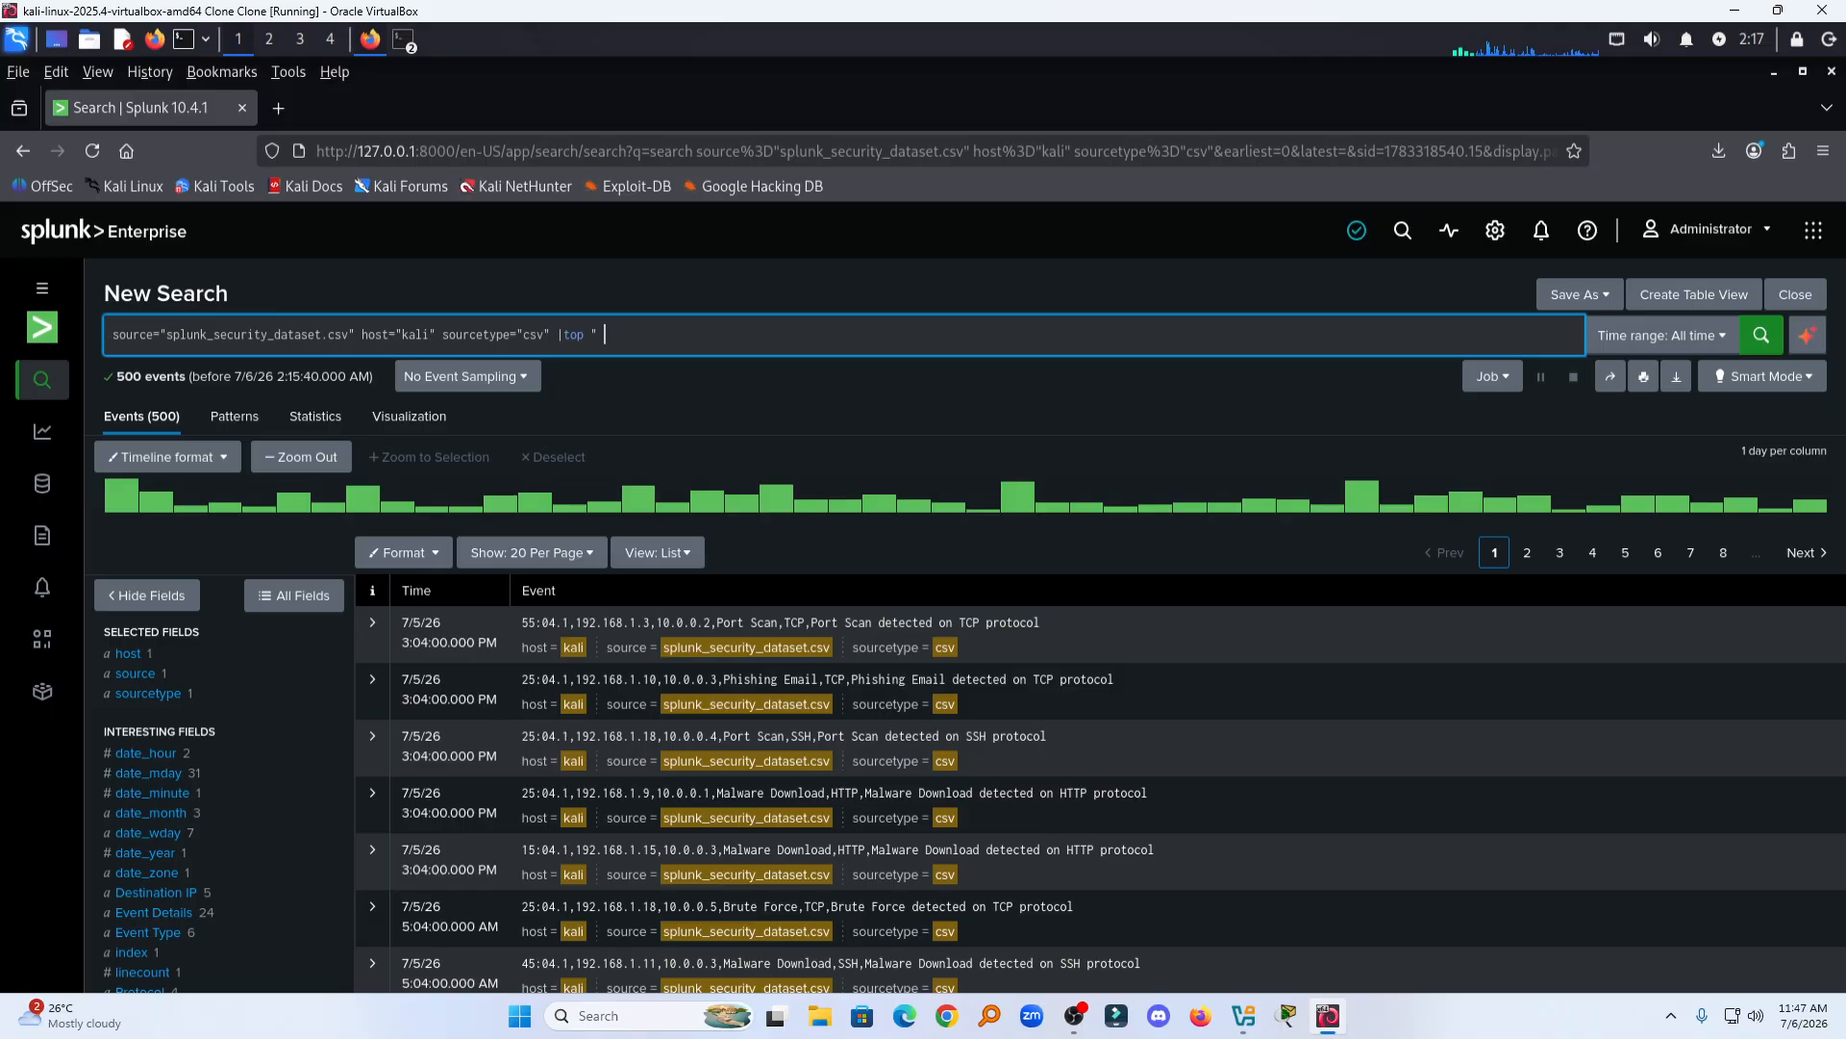
pyautogui.write(' Source IP"')
pyautogui.press('Return')
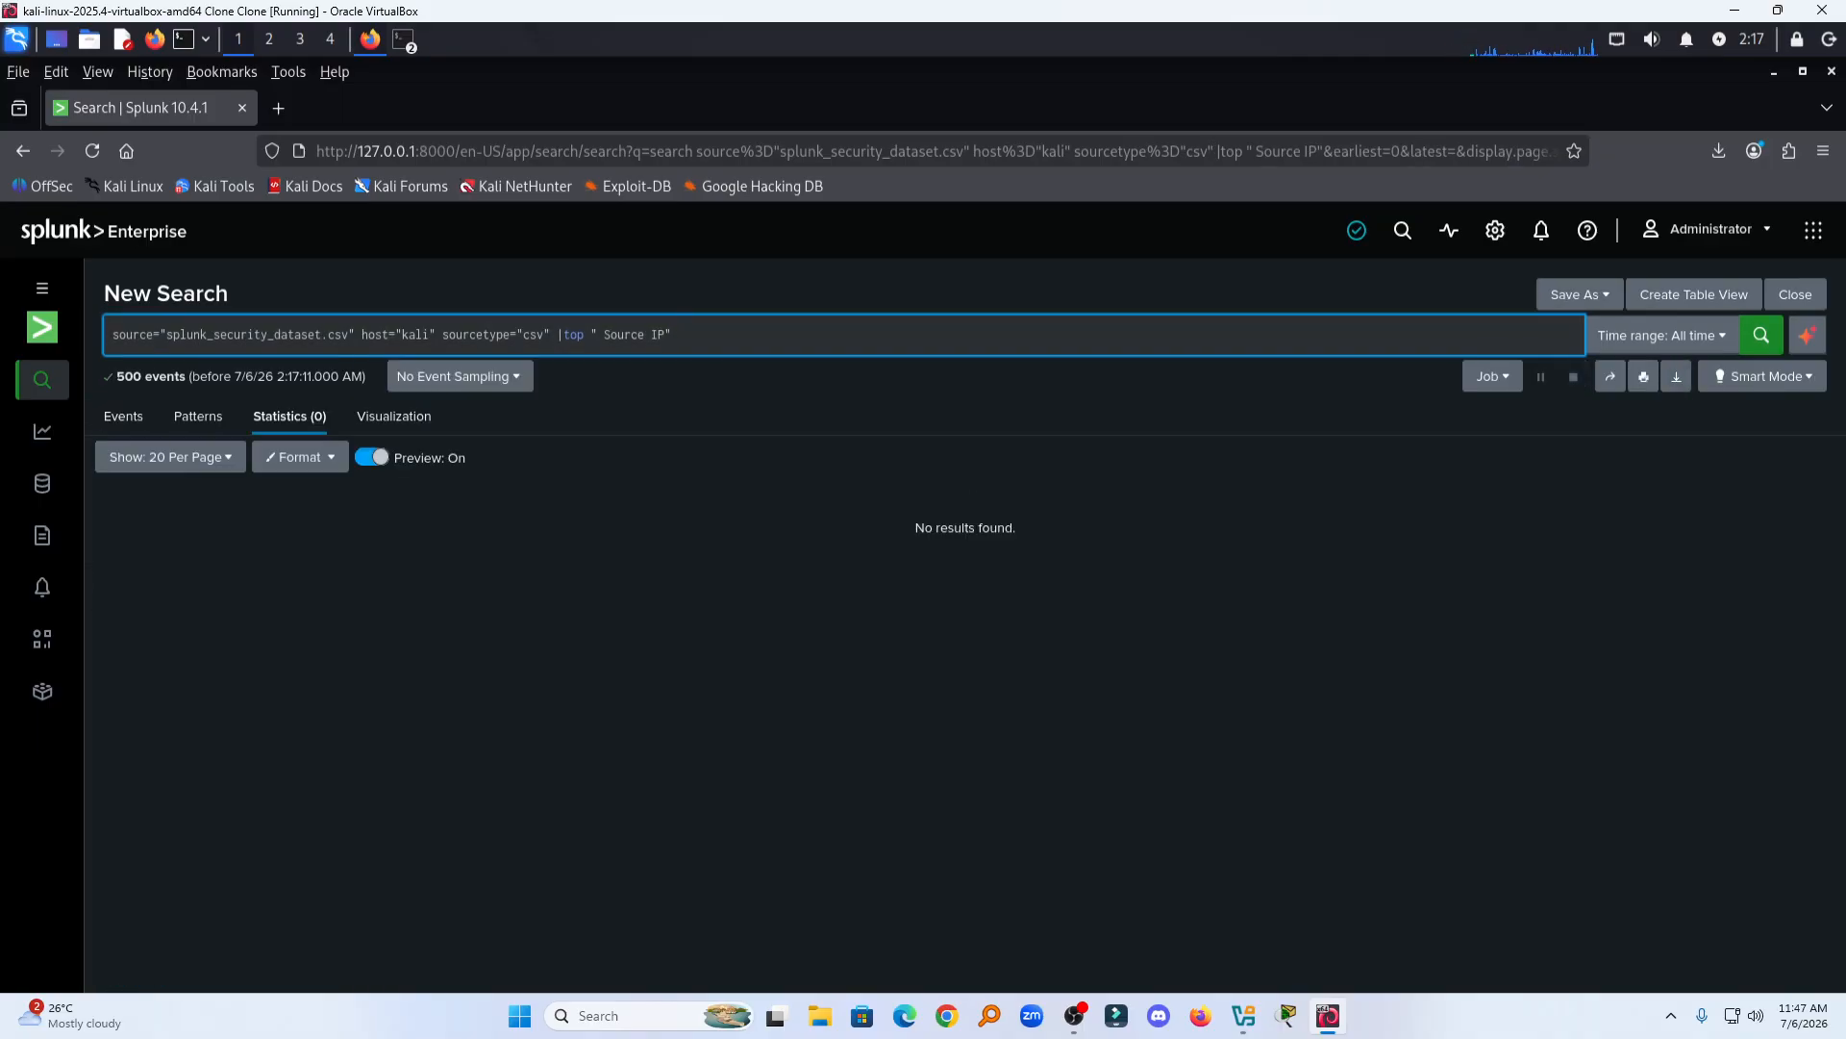
pyautogui.click(606, 339)
pyautogui.press('BackSpace')
pyautogui.press('Return')
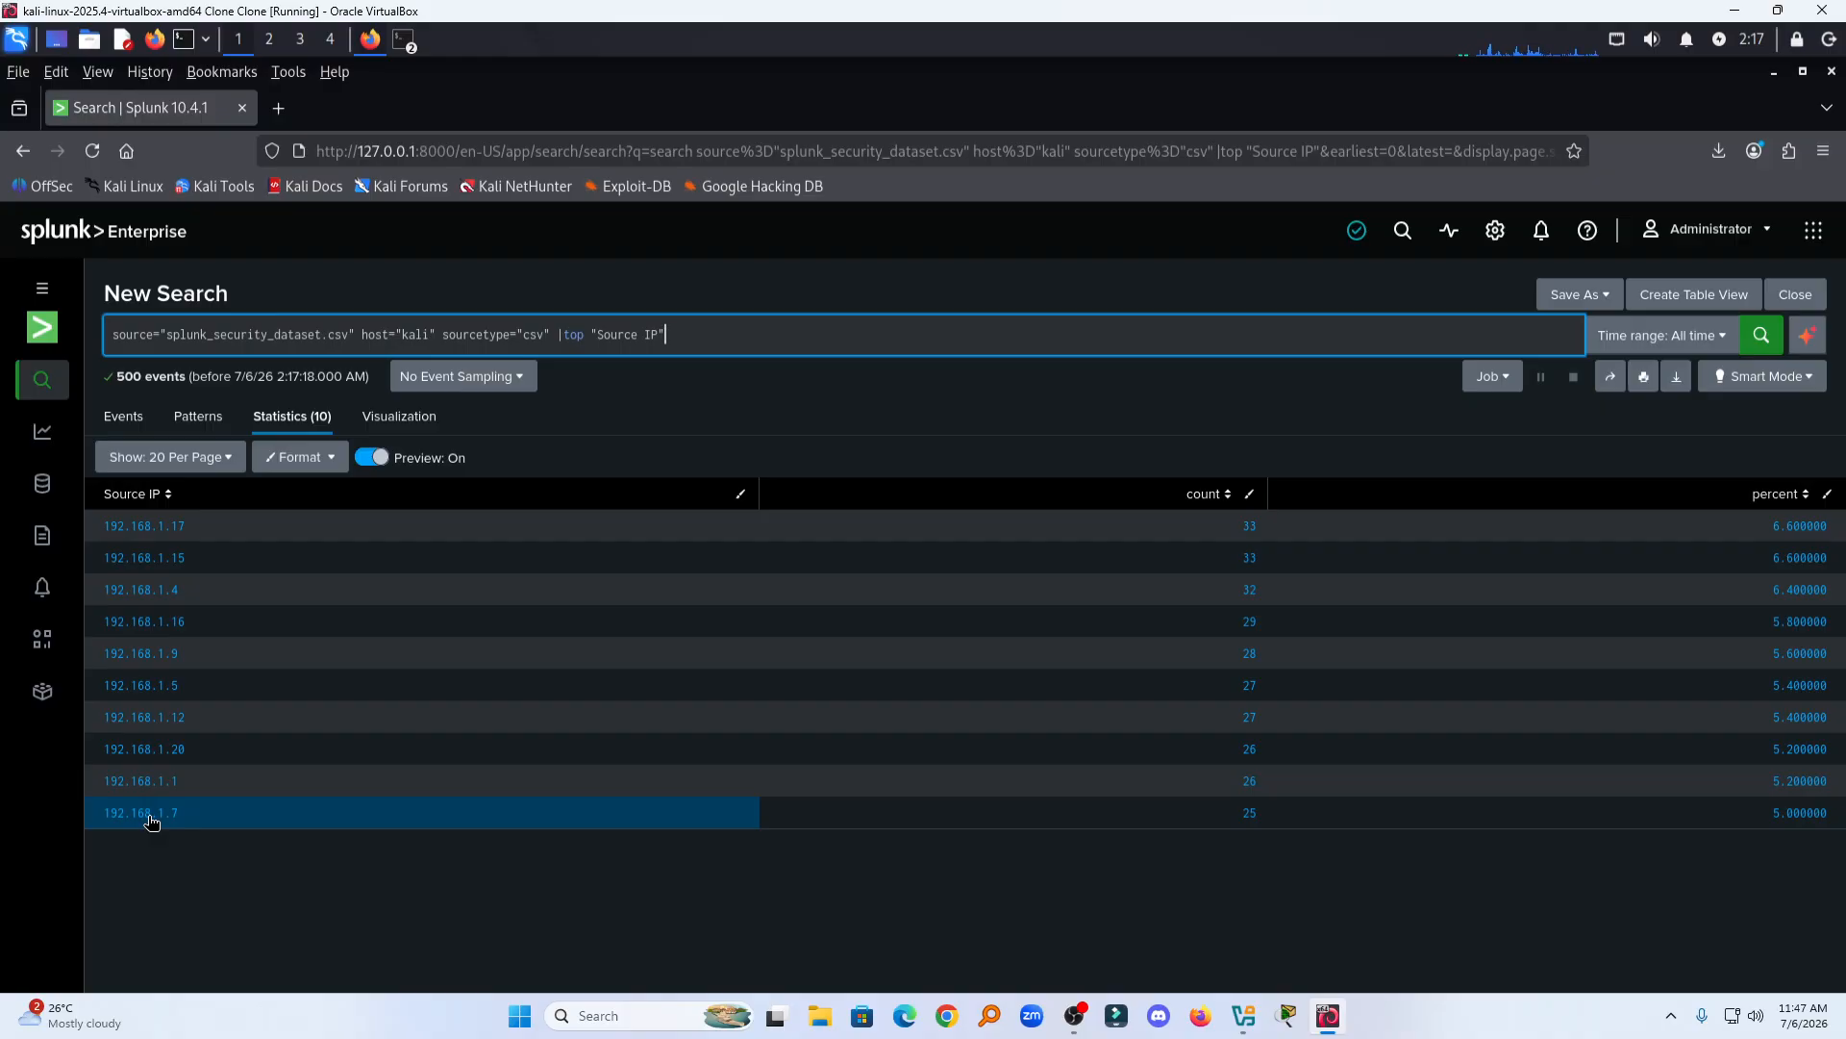
# Step: Replace the top command with | stats count by host and run the search
pyautogui.press('BackSpace')
pyautogui.press('BackSpace')
pyautogui.press('BackSpace')
pyautogui.press('BackSpace')
pyautogui.press('BackSpace')
pyautogui.press('BackSpace')
pyautogui.press('BackSpace')
pyautogui.press('BackSpace')
pyautogui.press('BackSpace')
pyautogui.press('BackSpace')
pyautogui.press('BackSpace')
pyautogui.press('BackSpace')
pyautogui.press('BackSpace')
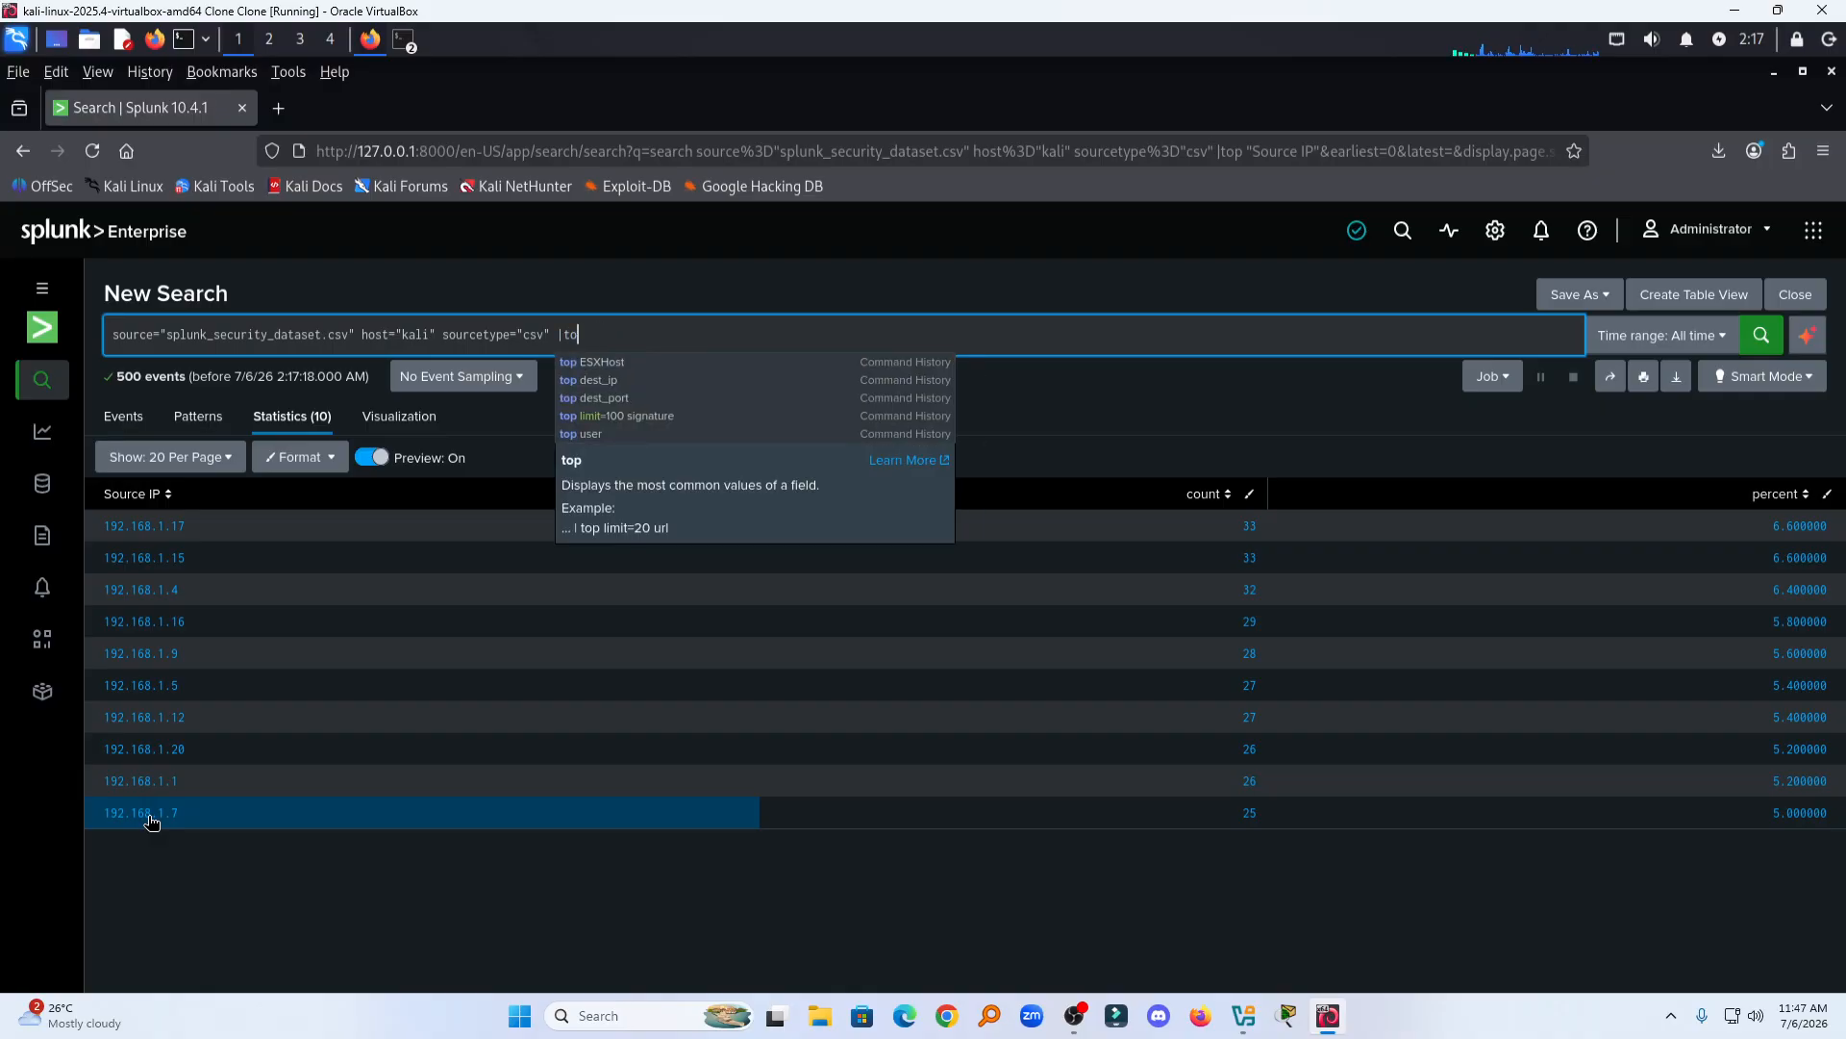
pyautogui.press('BackSpace')
pyautogui.press('BackSpace')
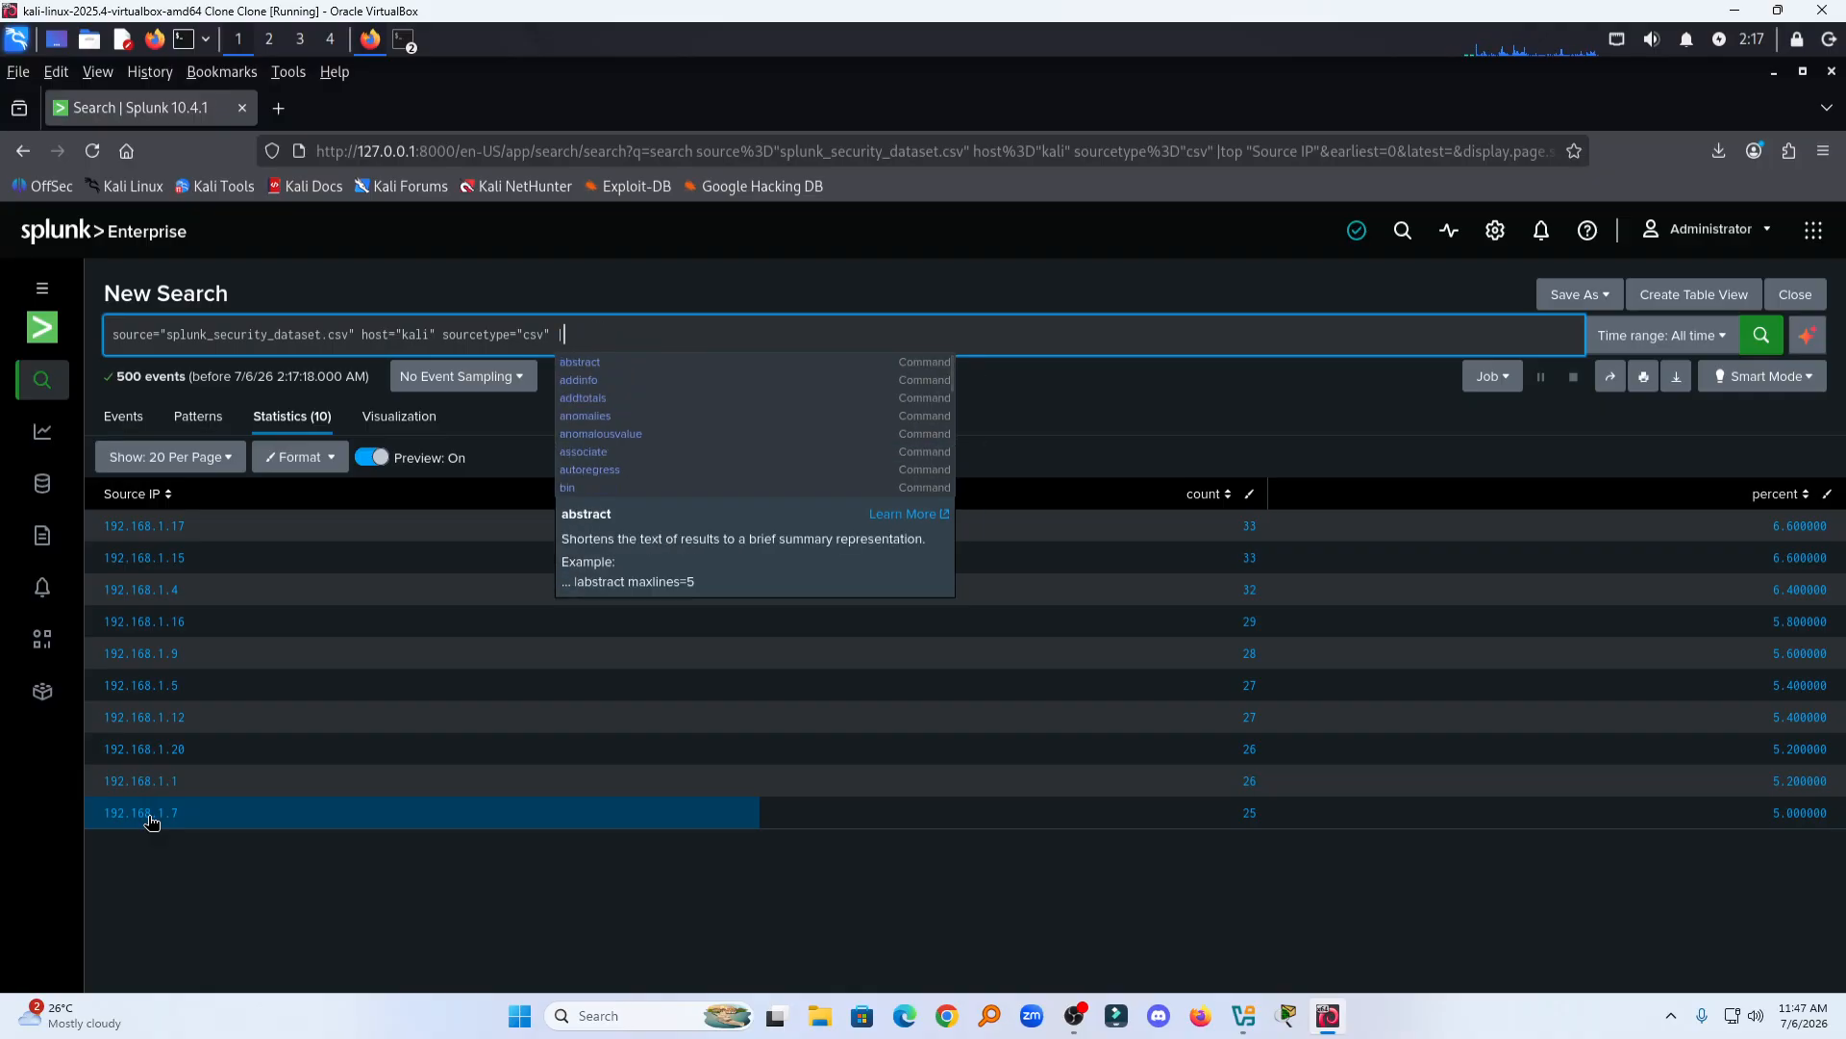
pyautogui.write('stats')
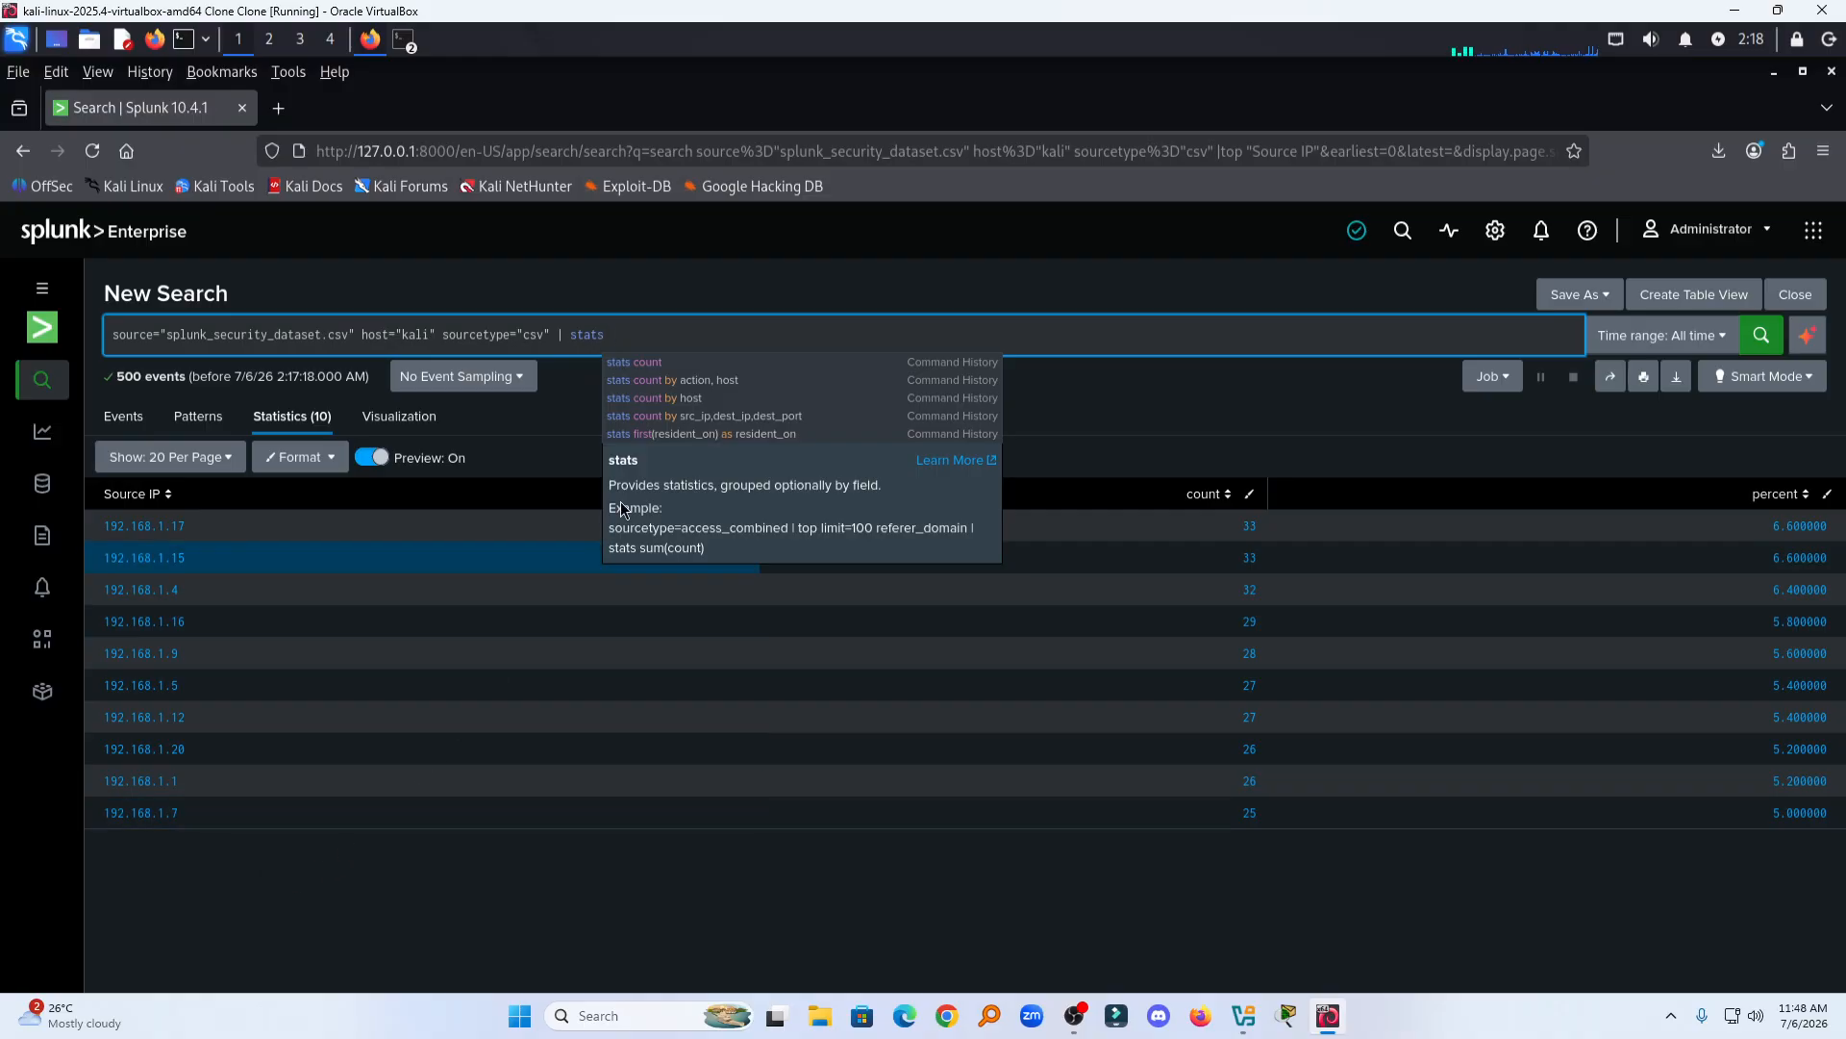
pyautogui.click(688, 398)
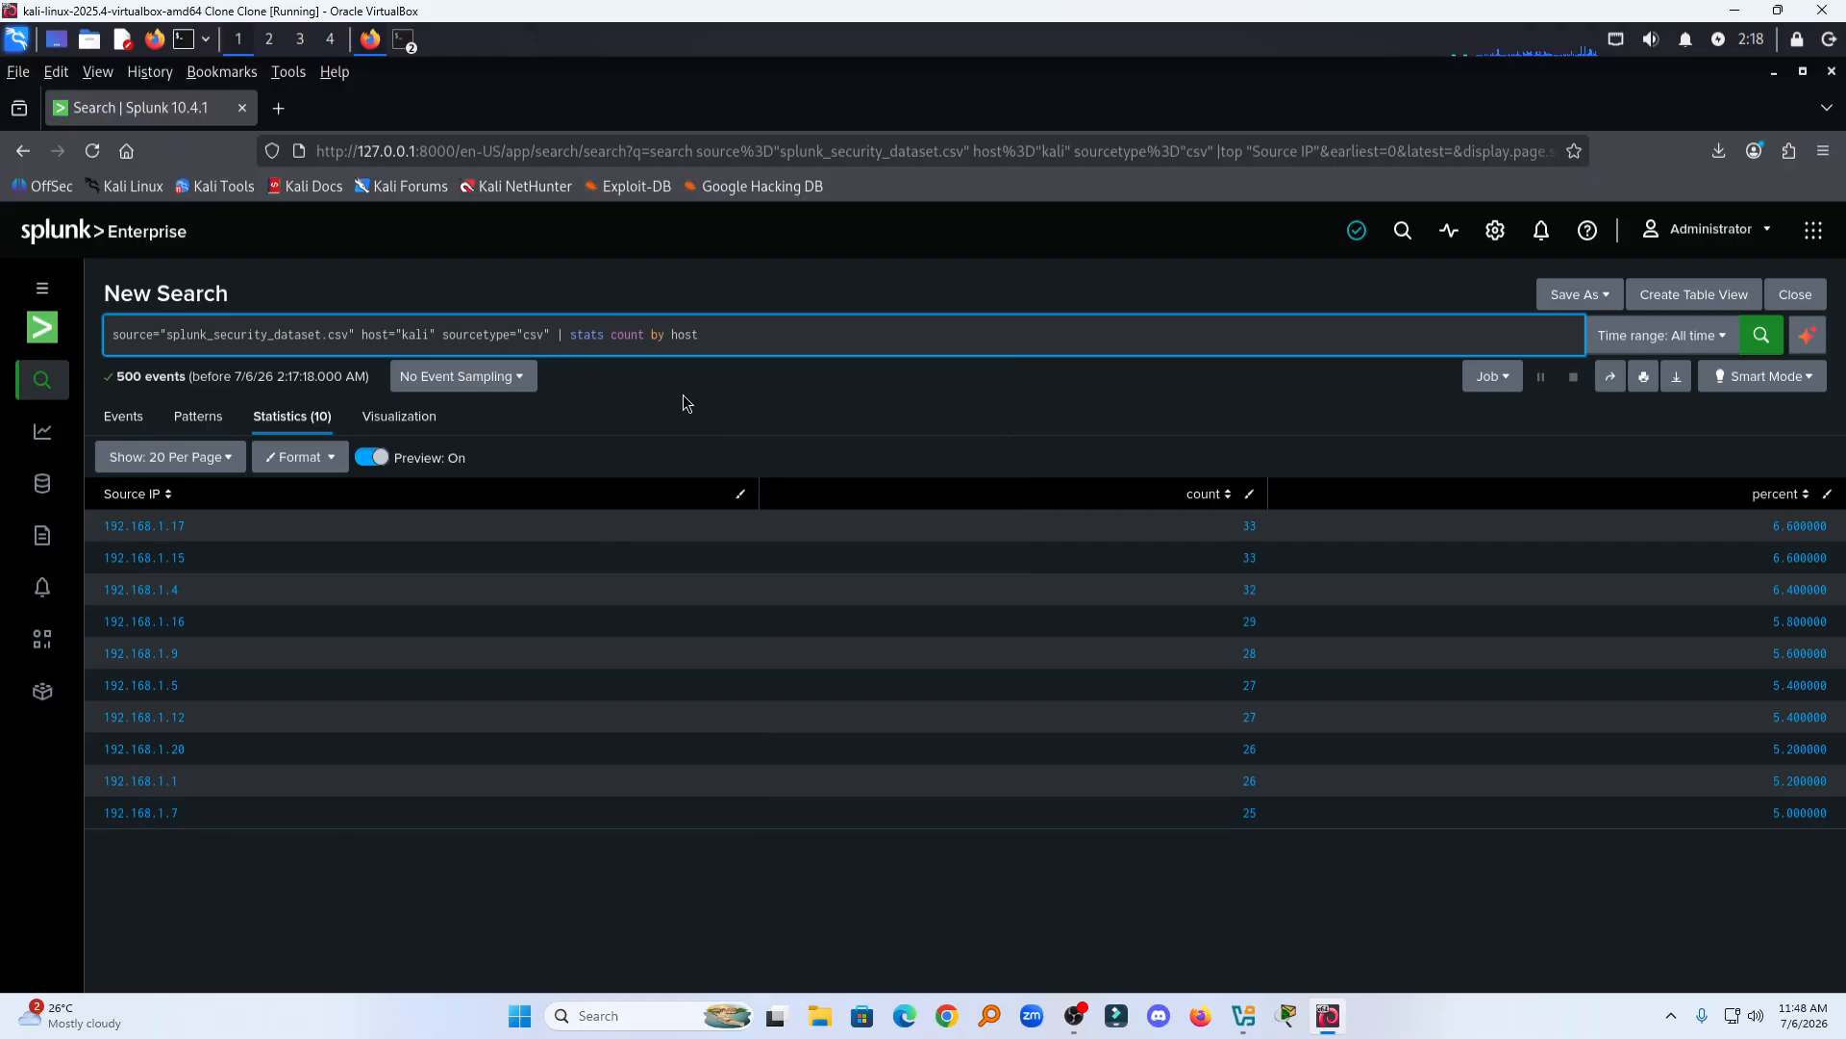
pyautogui.press('Return')
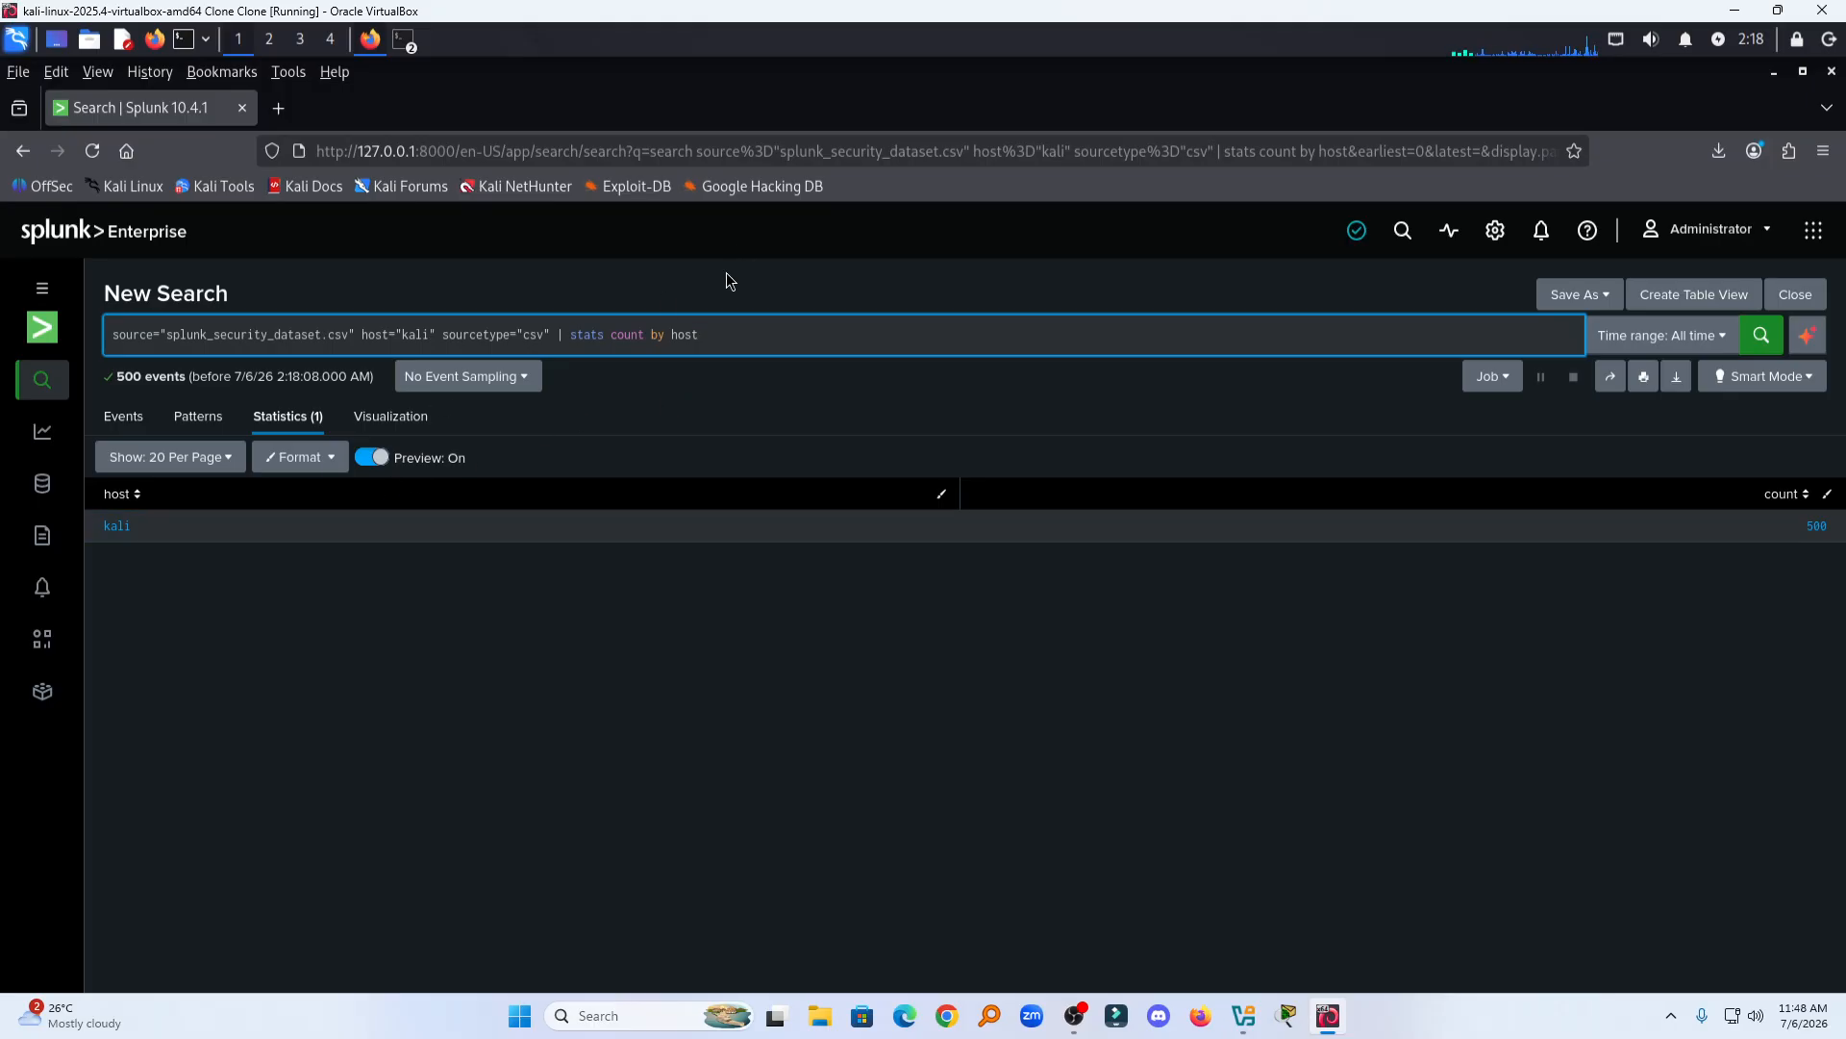
# Step: Change the stats grouping field from host to Protocol and run the search
pyautogui.press('BackSpace')
pyautogui.press('BackSpace')
pyautogui.press('BackSpace')
pyautogui.press('BackSpace')
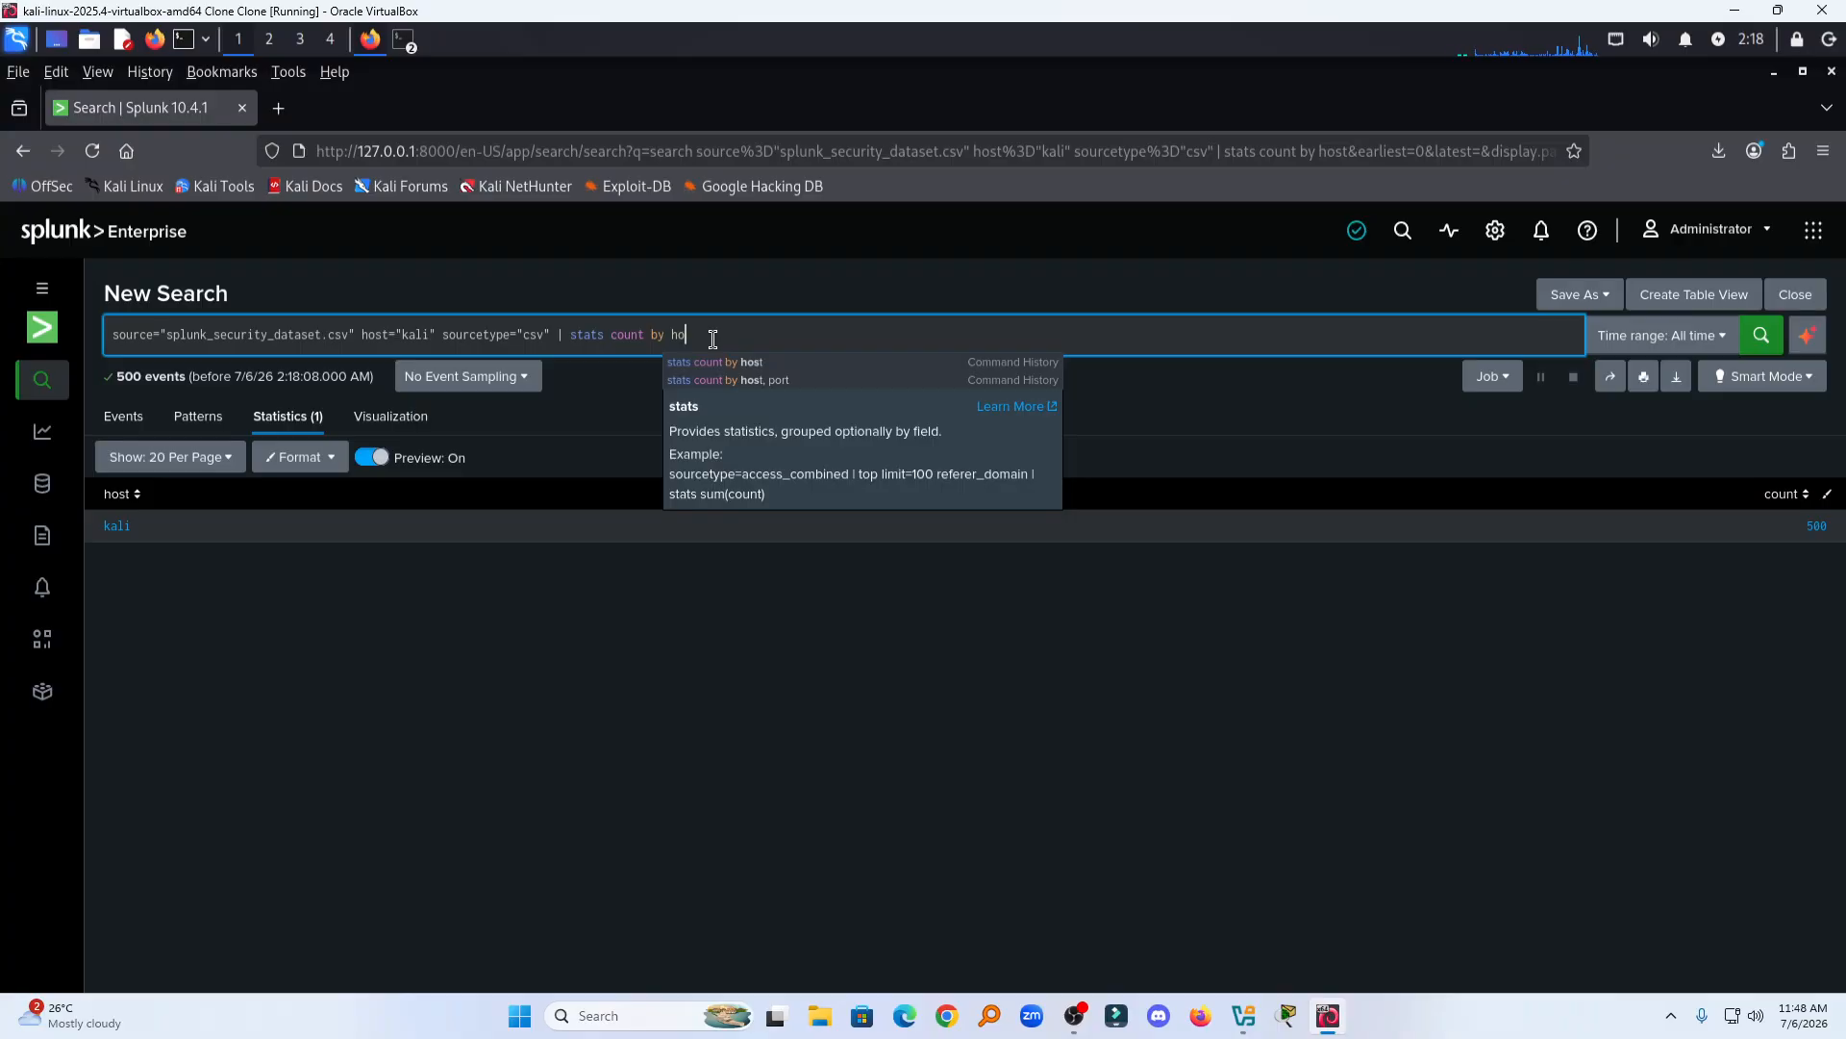
pyautogui.write('pro')
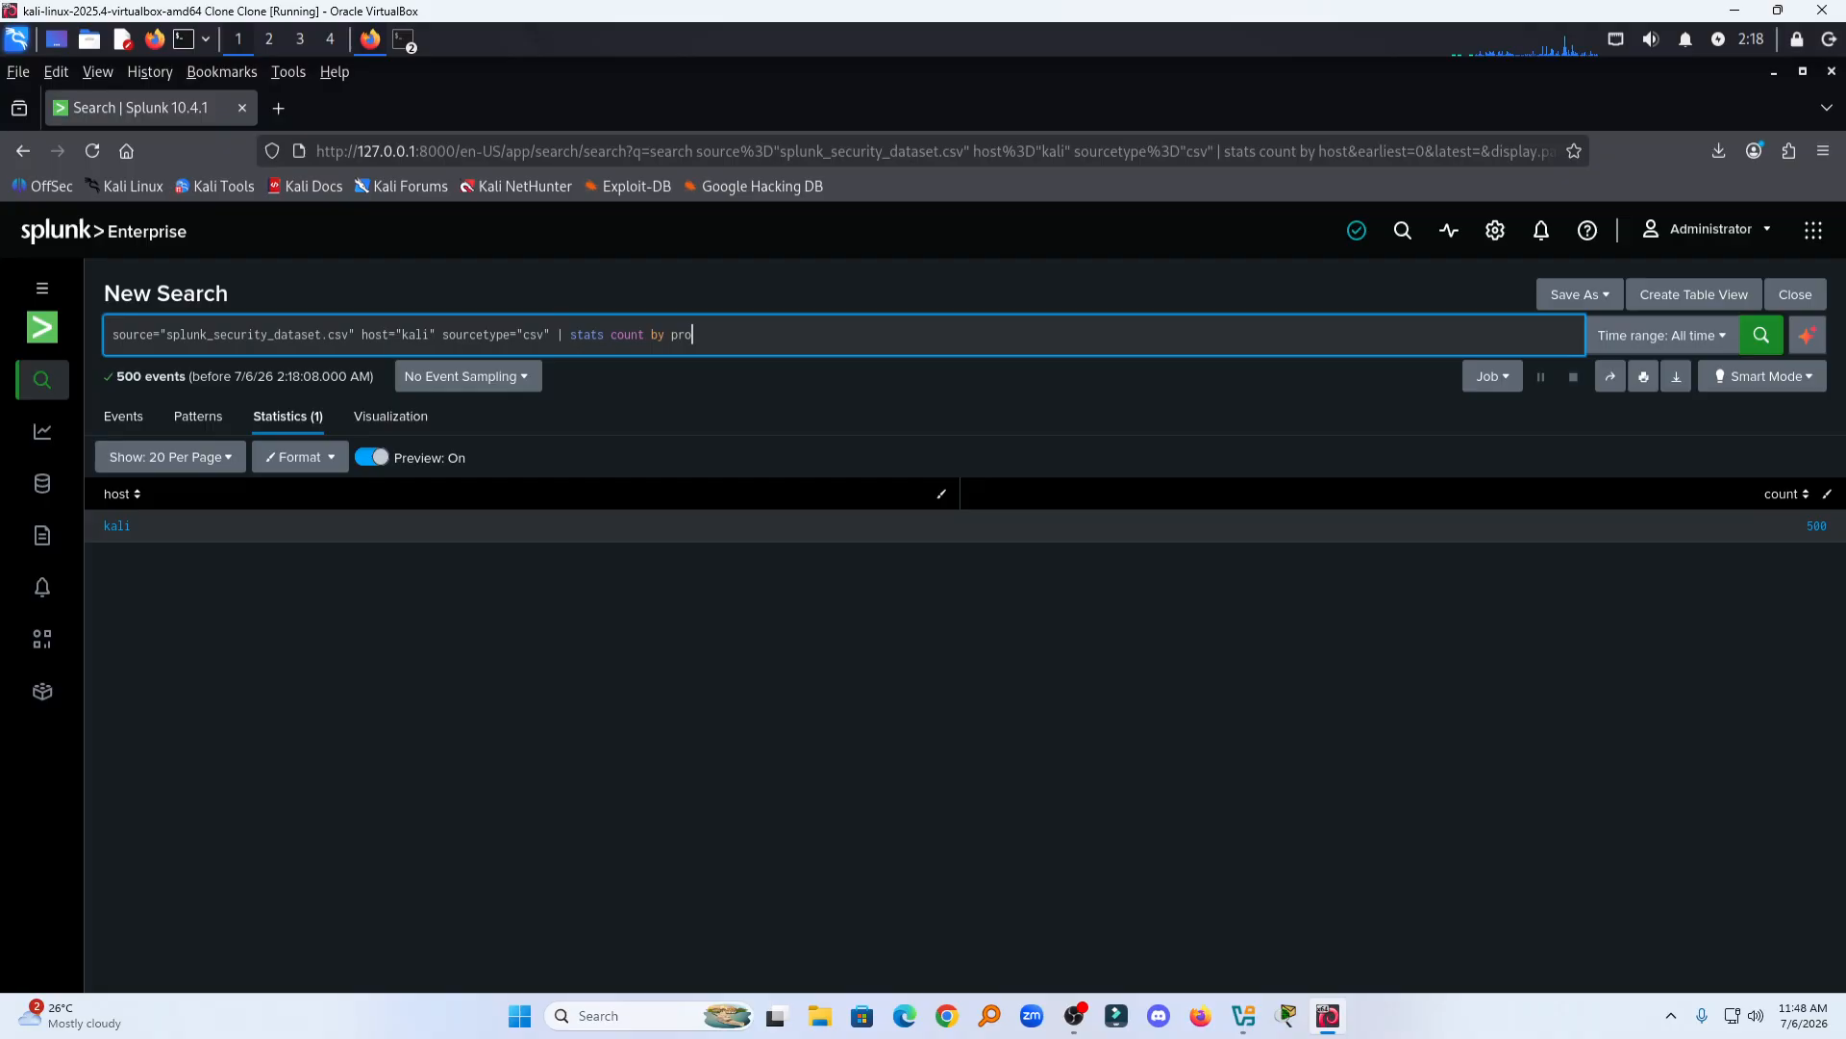
pyautogui.write('tocols')
pyautogui.press('Return')
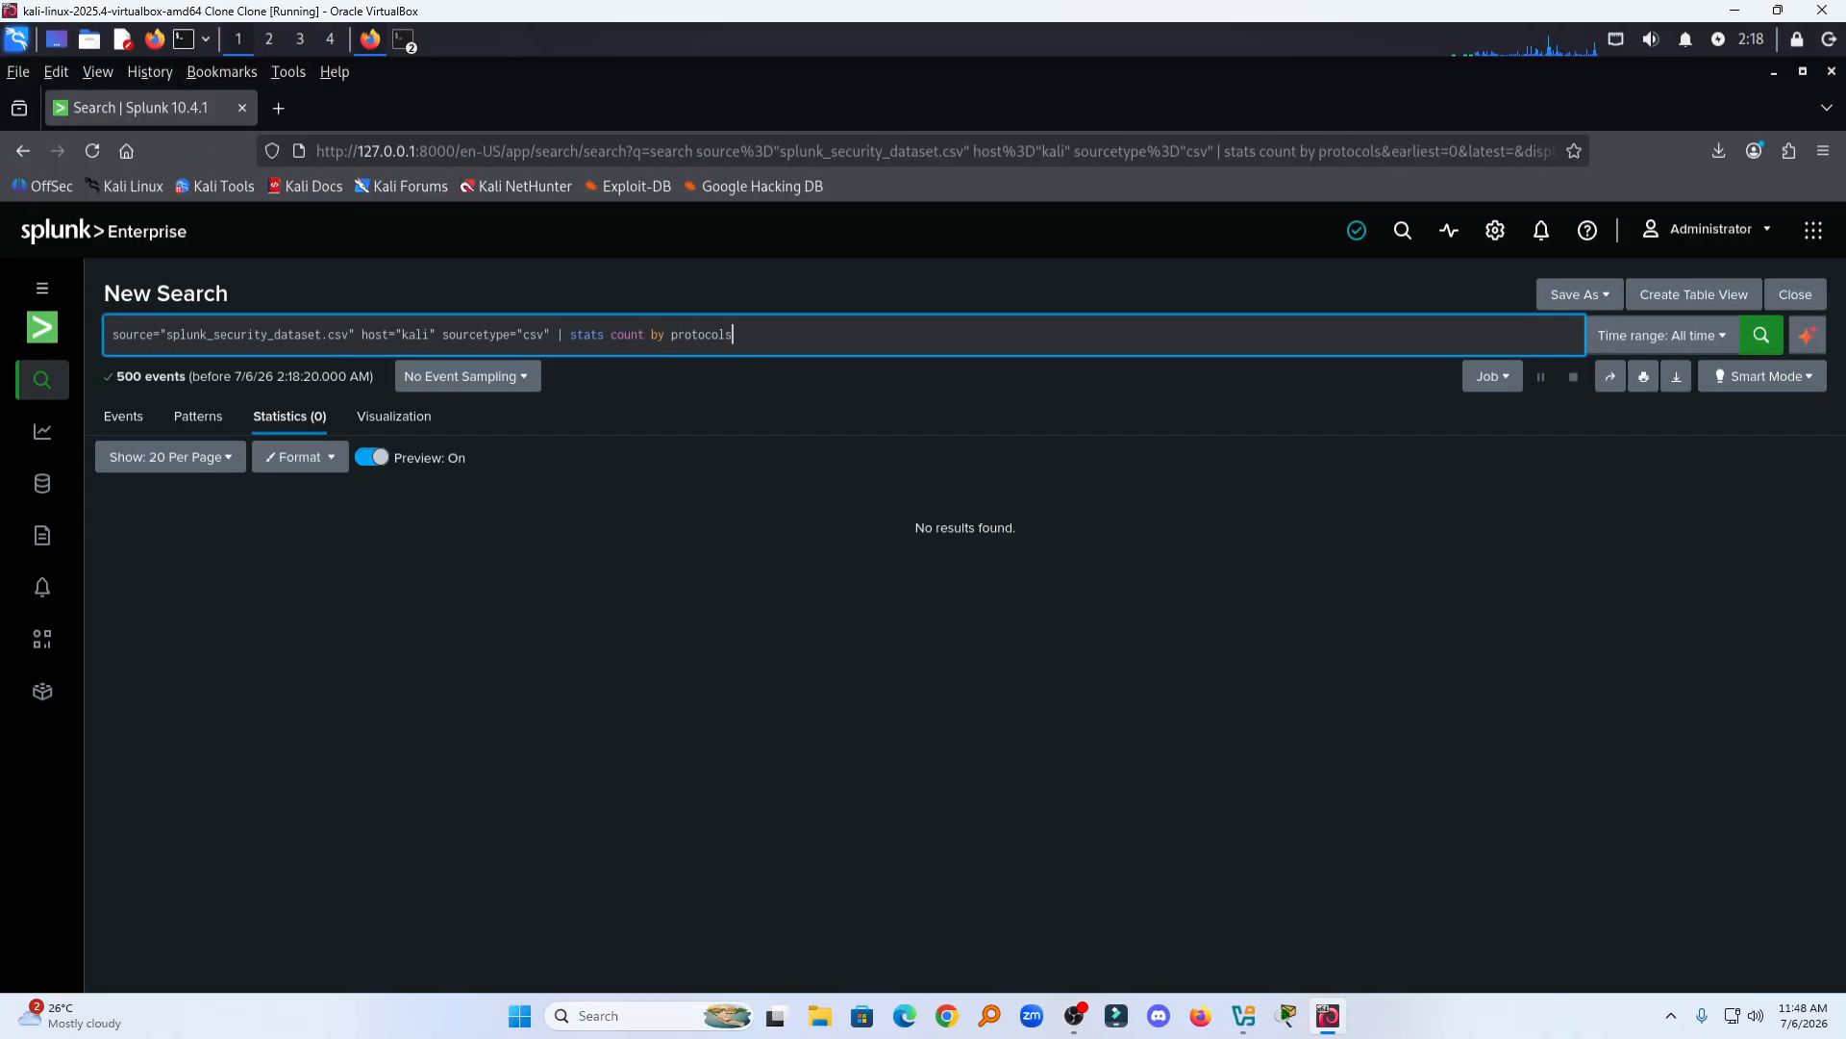
pyautogui.press('BackSpace')
pyautogui.press('Return')
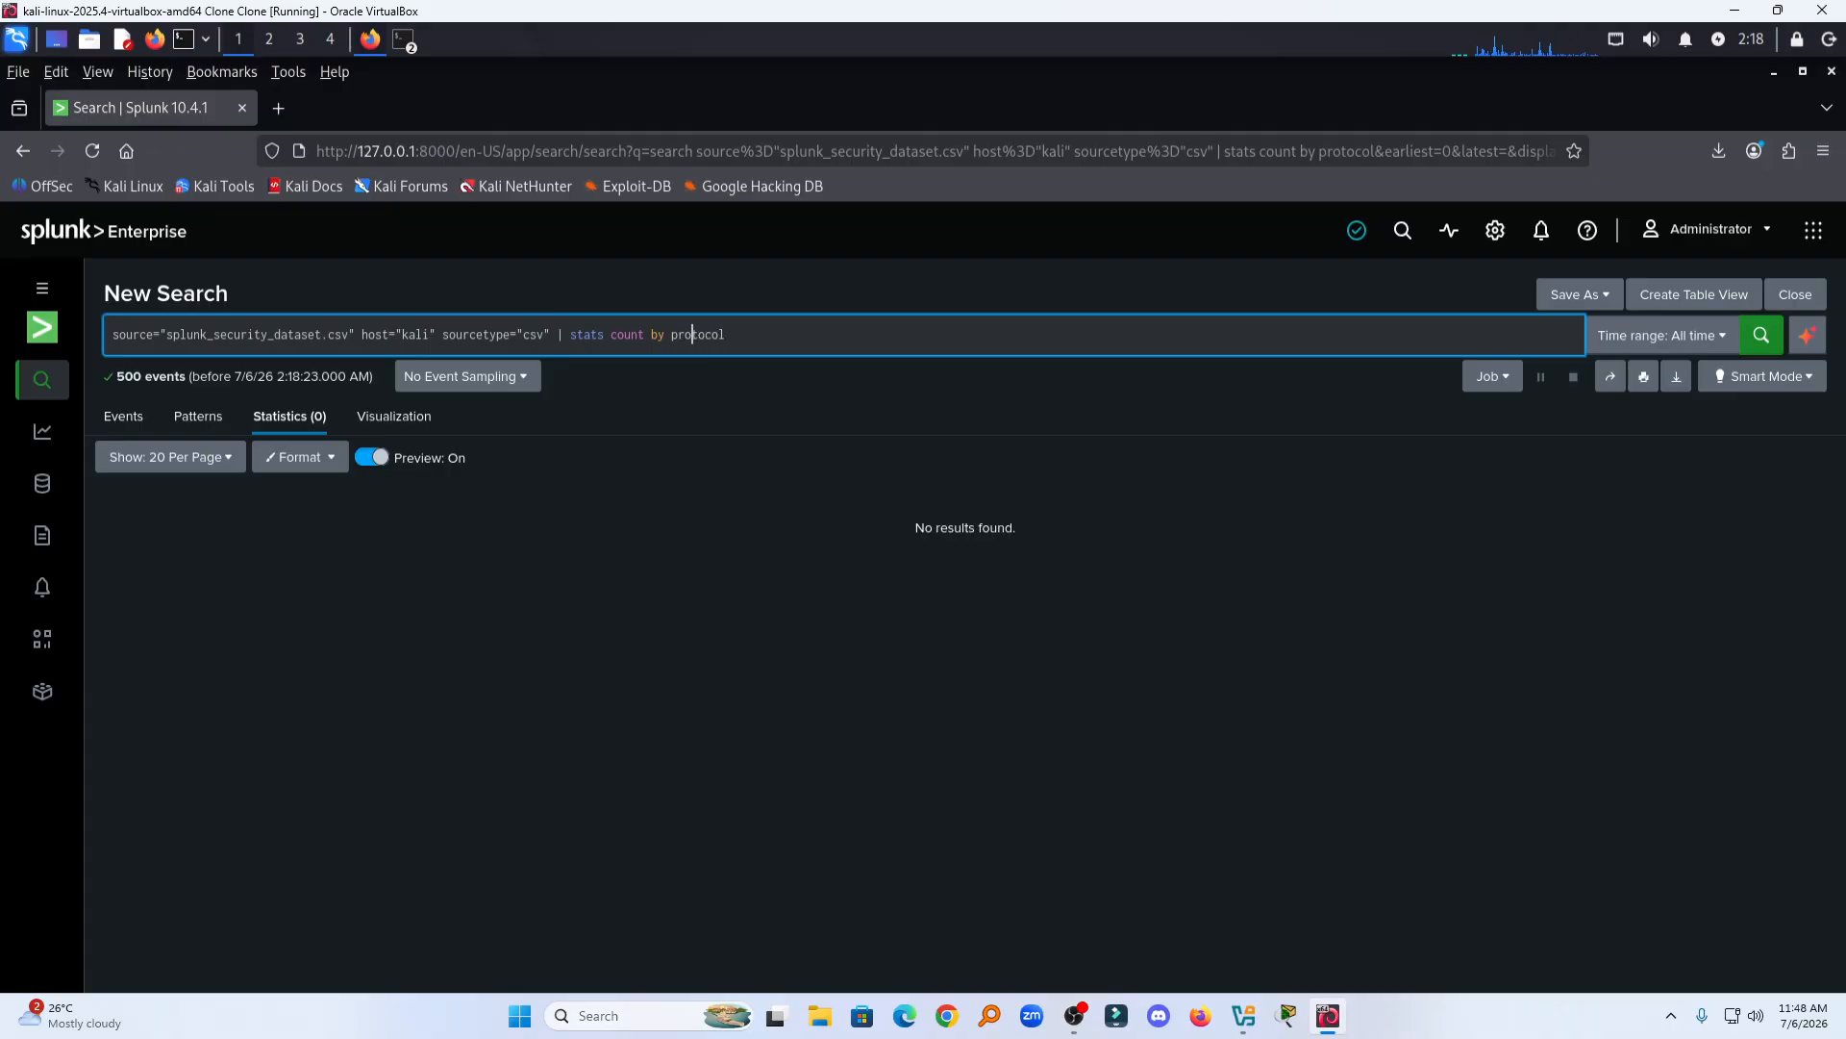
pyautogui.press('BackSpace')
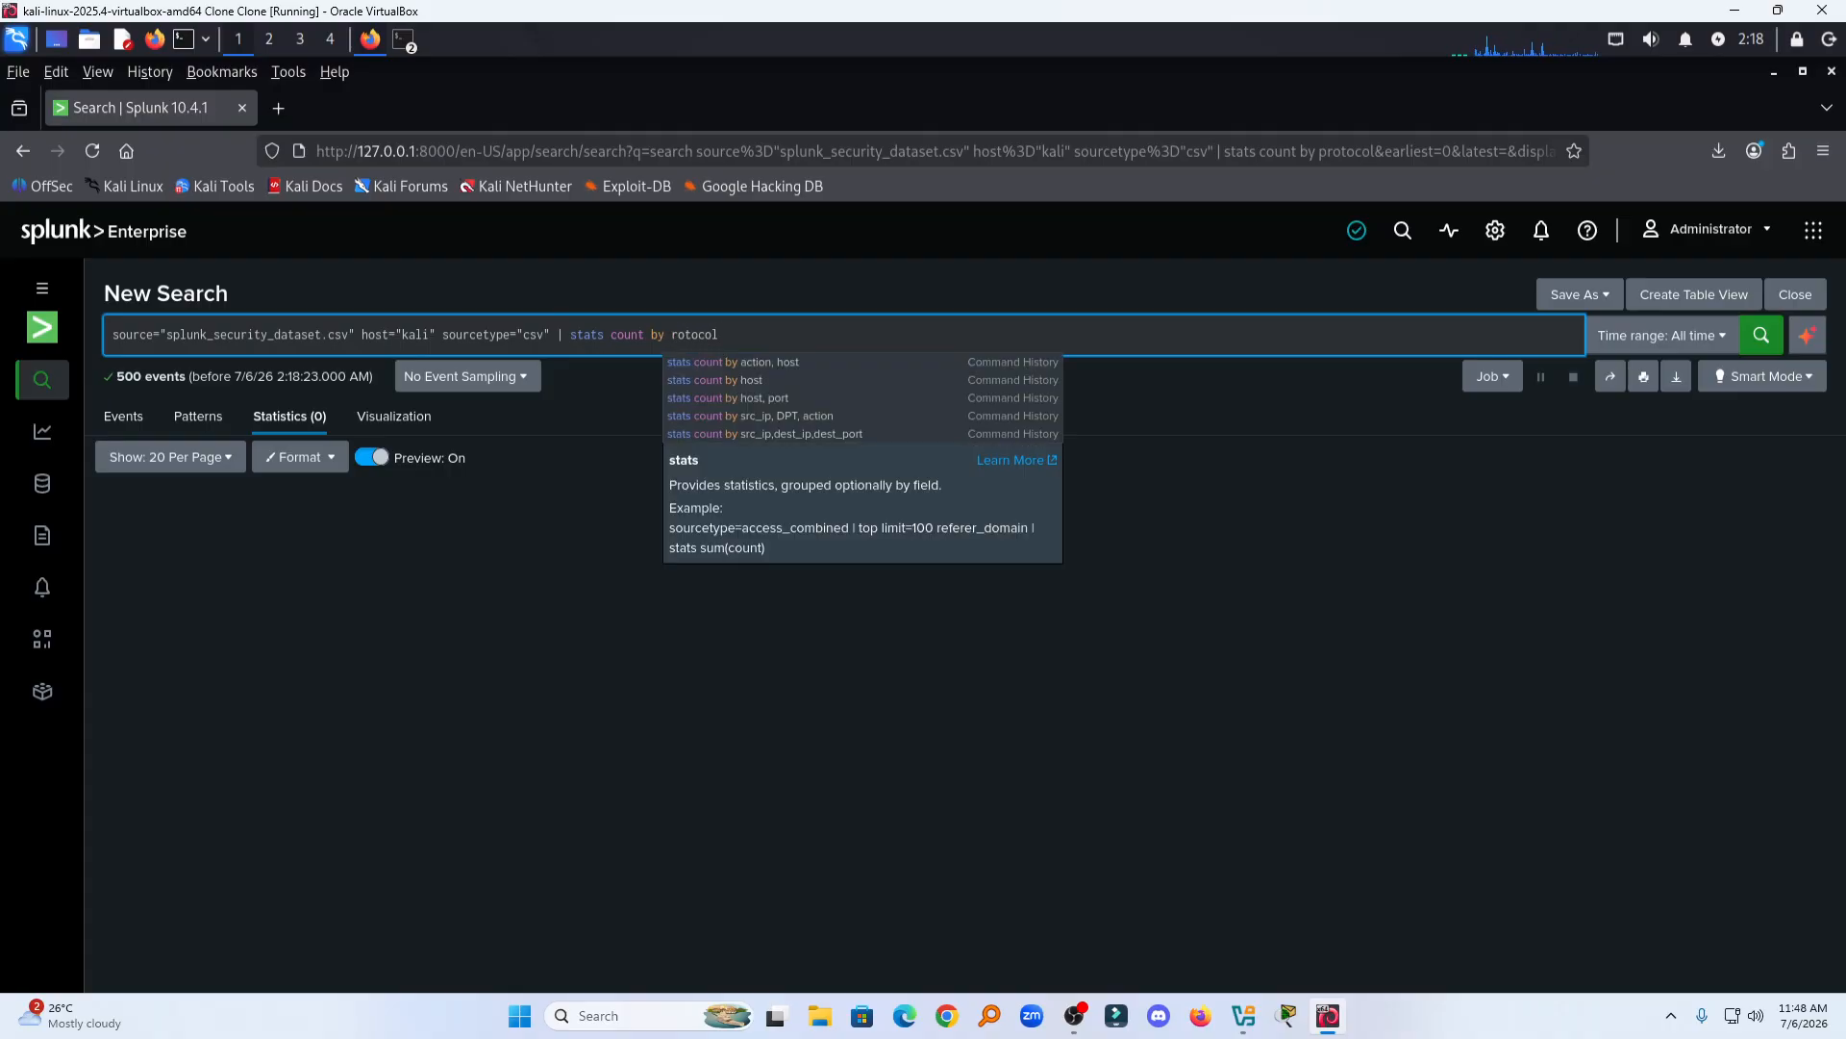
pyautogui.write('P')
pyautogui.press('Return')
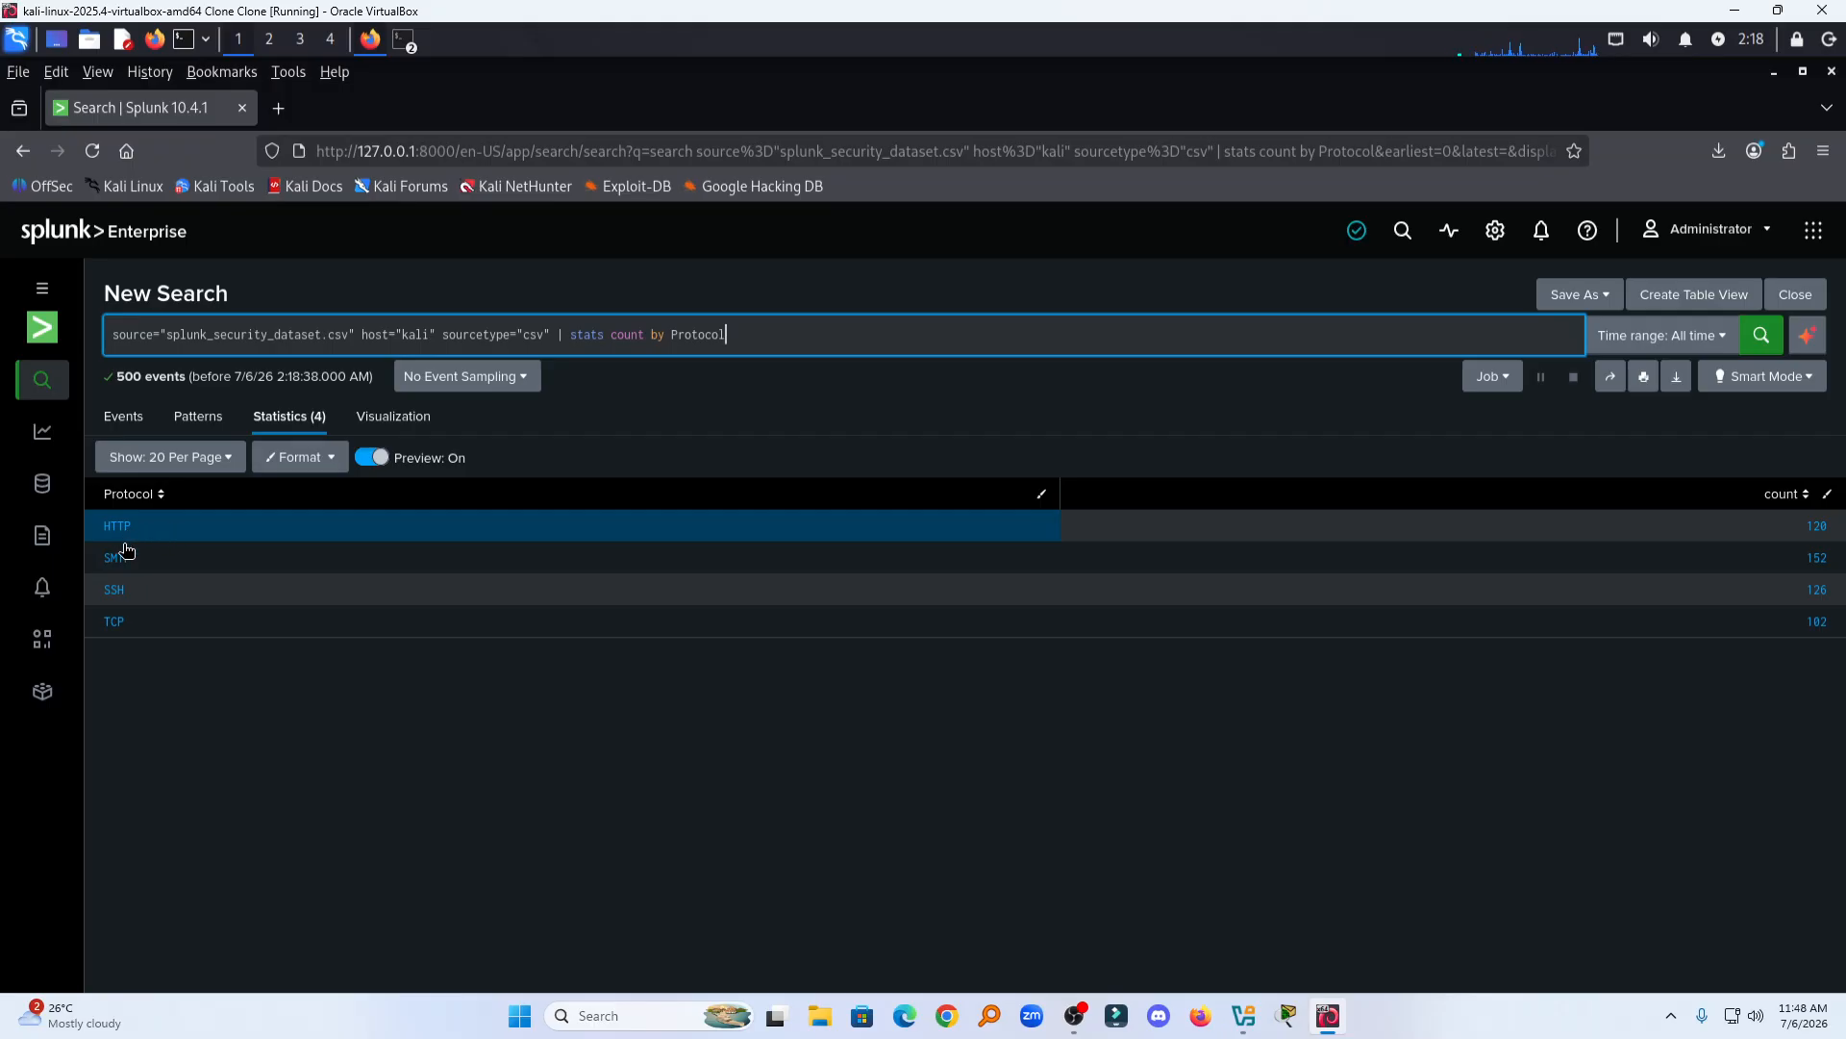
# Step: Open the drilldown options for the SSH protocol row and its count, closing them without choosing any
pyautogui.click(113, 594)
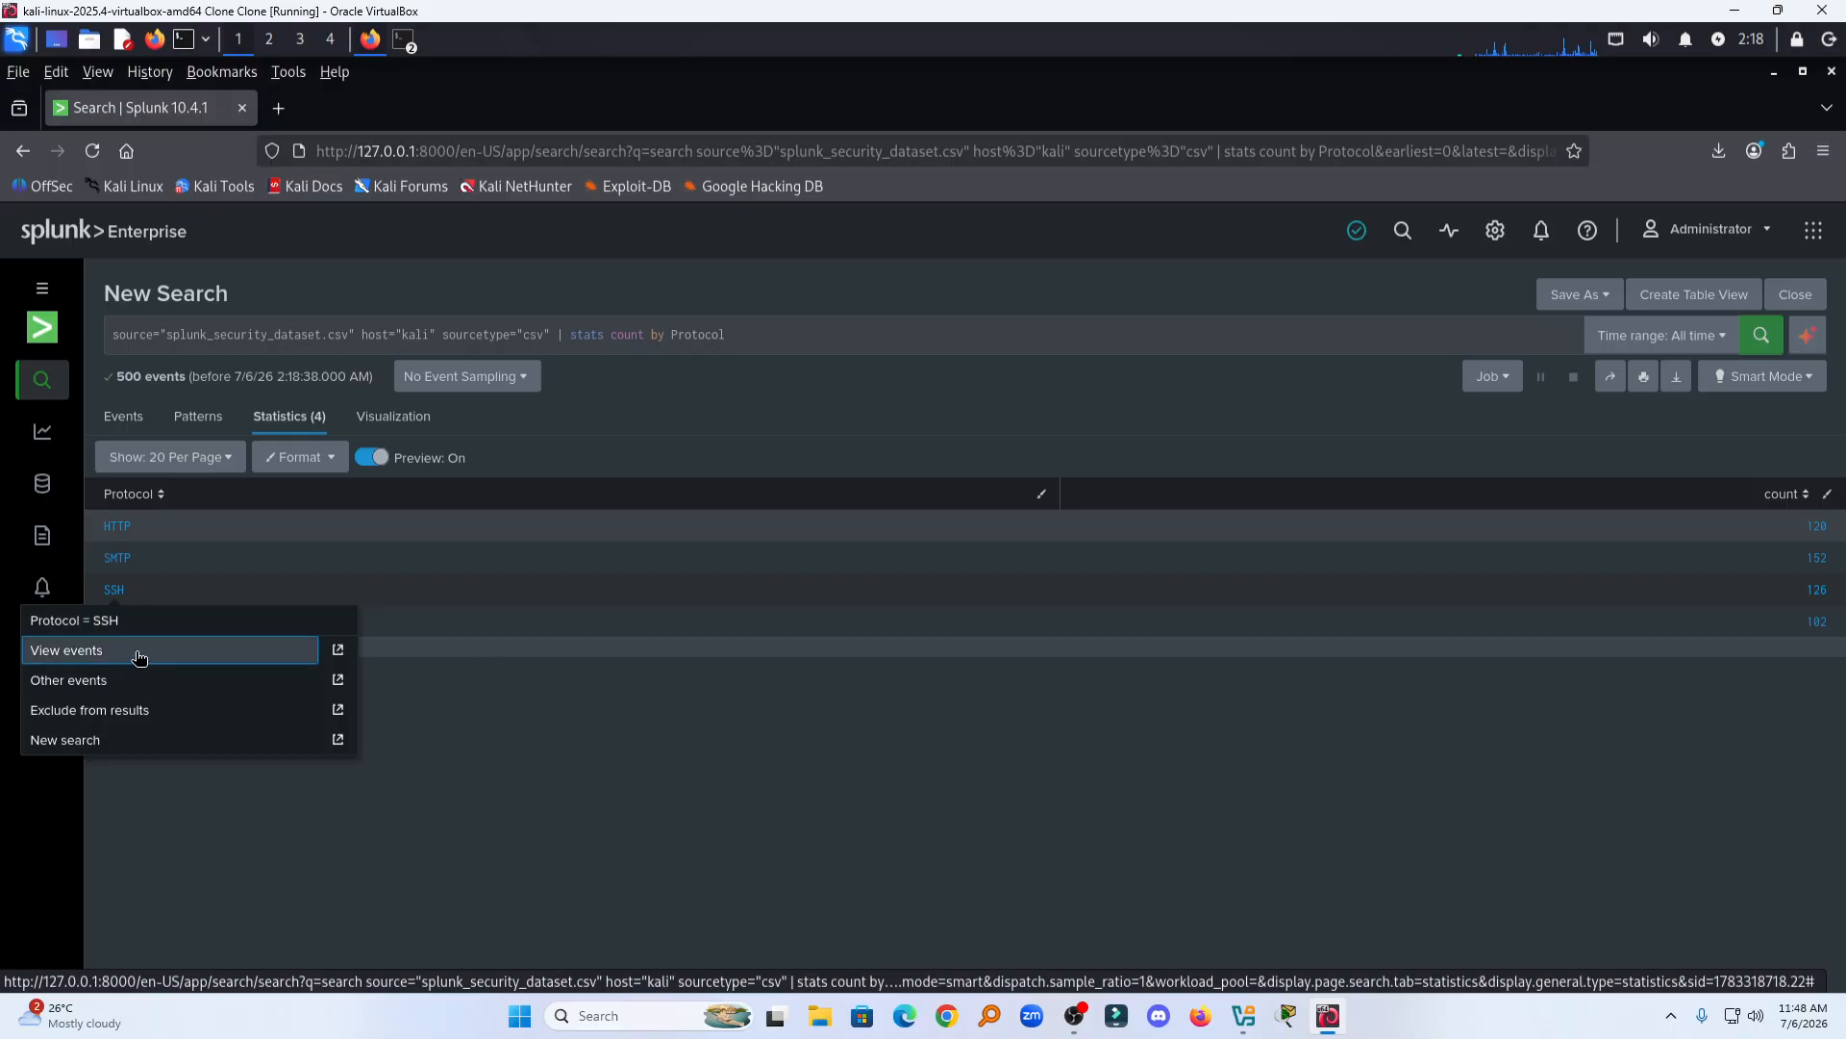
pyautogui.click(681, 647)
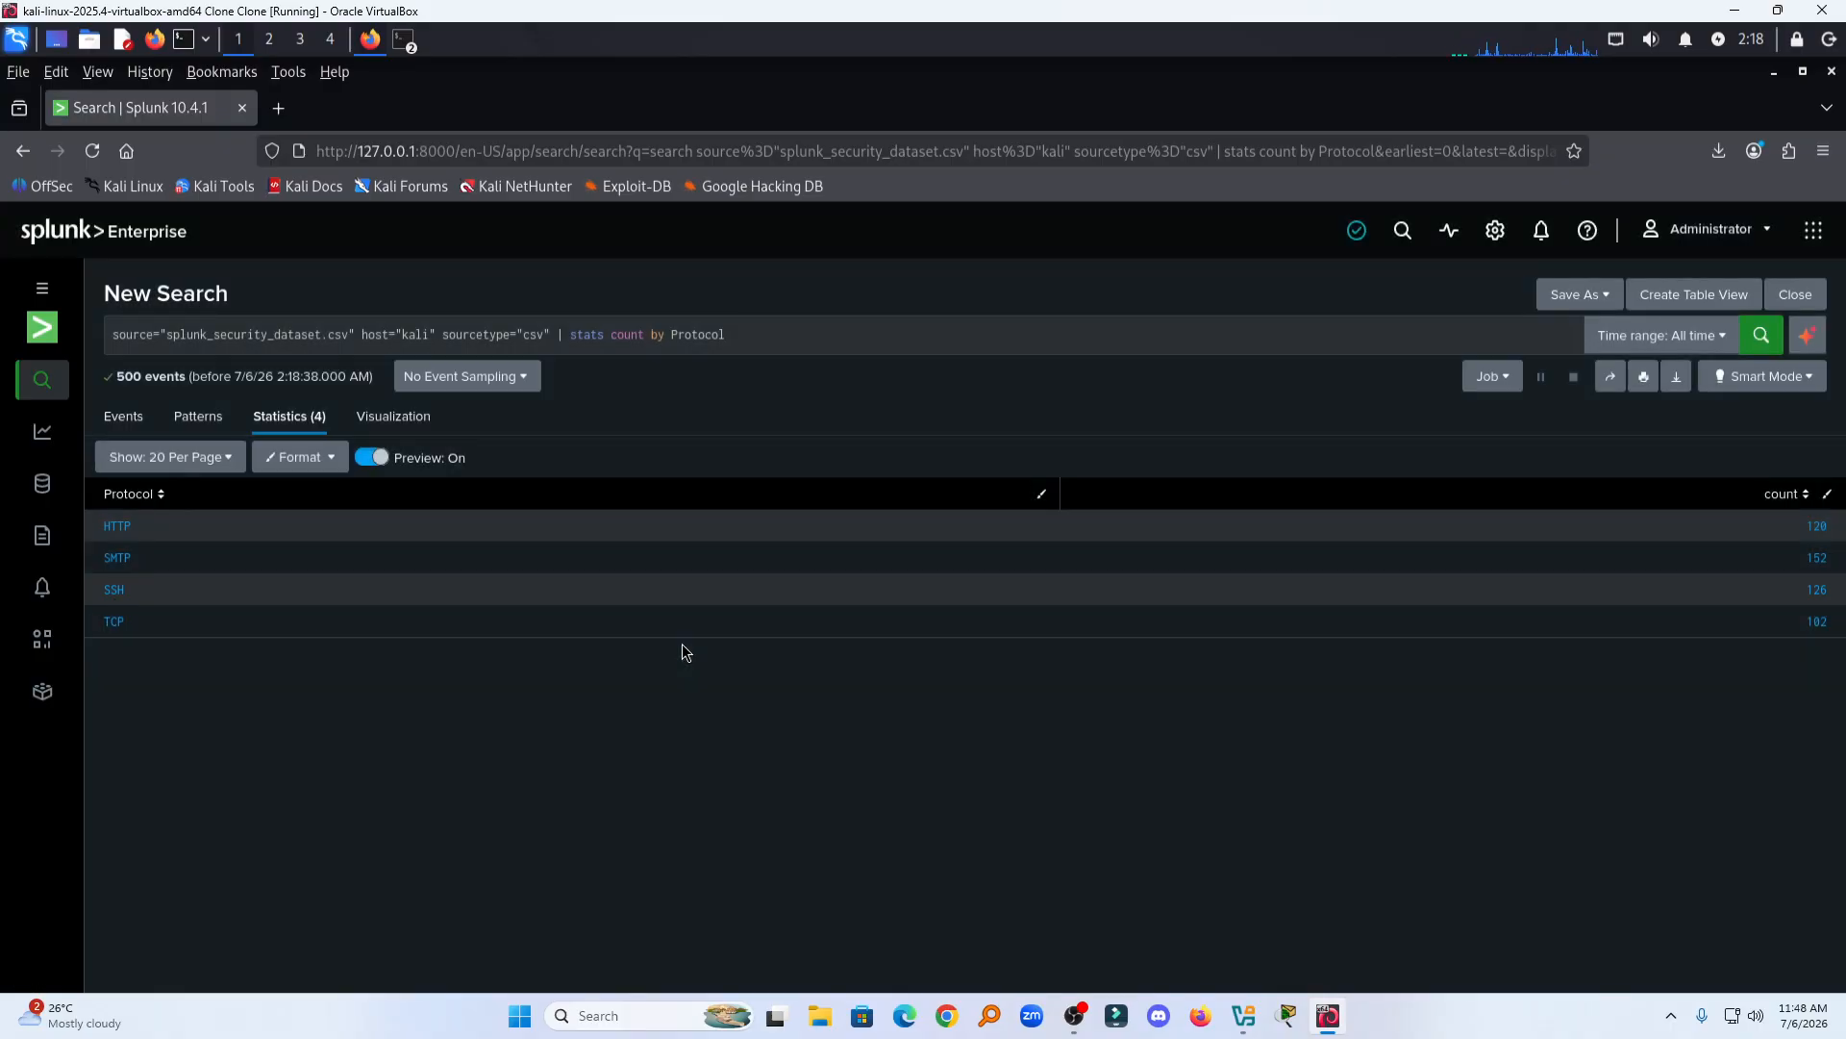
pyautogui.click(1814, 592)
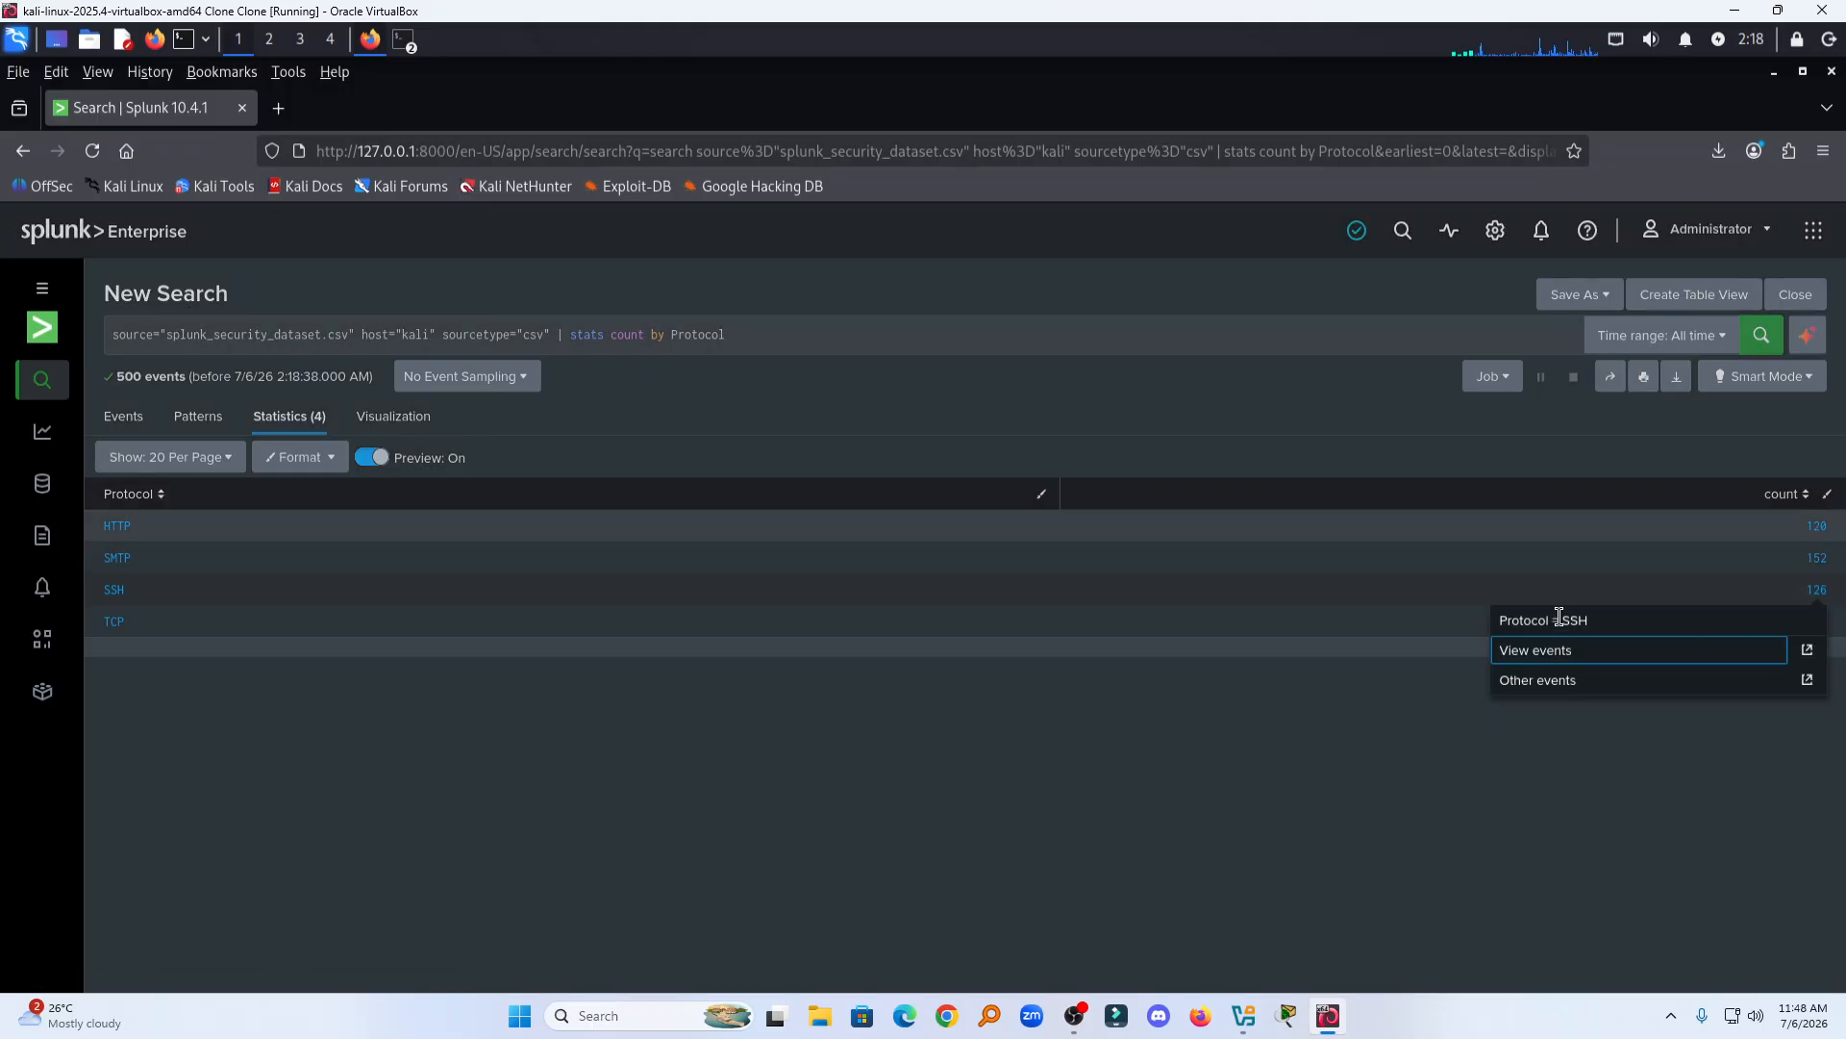
pyautogui.click(1139, 779)
# Step: Group the stats count by "Event Type" instead of Protocol and run the search
pyautogui.moveTo(727, 335); pyautogui.dragTo(677, 338)
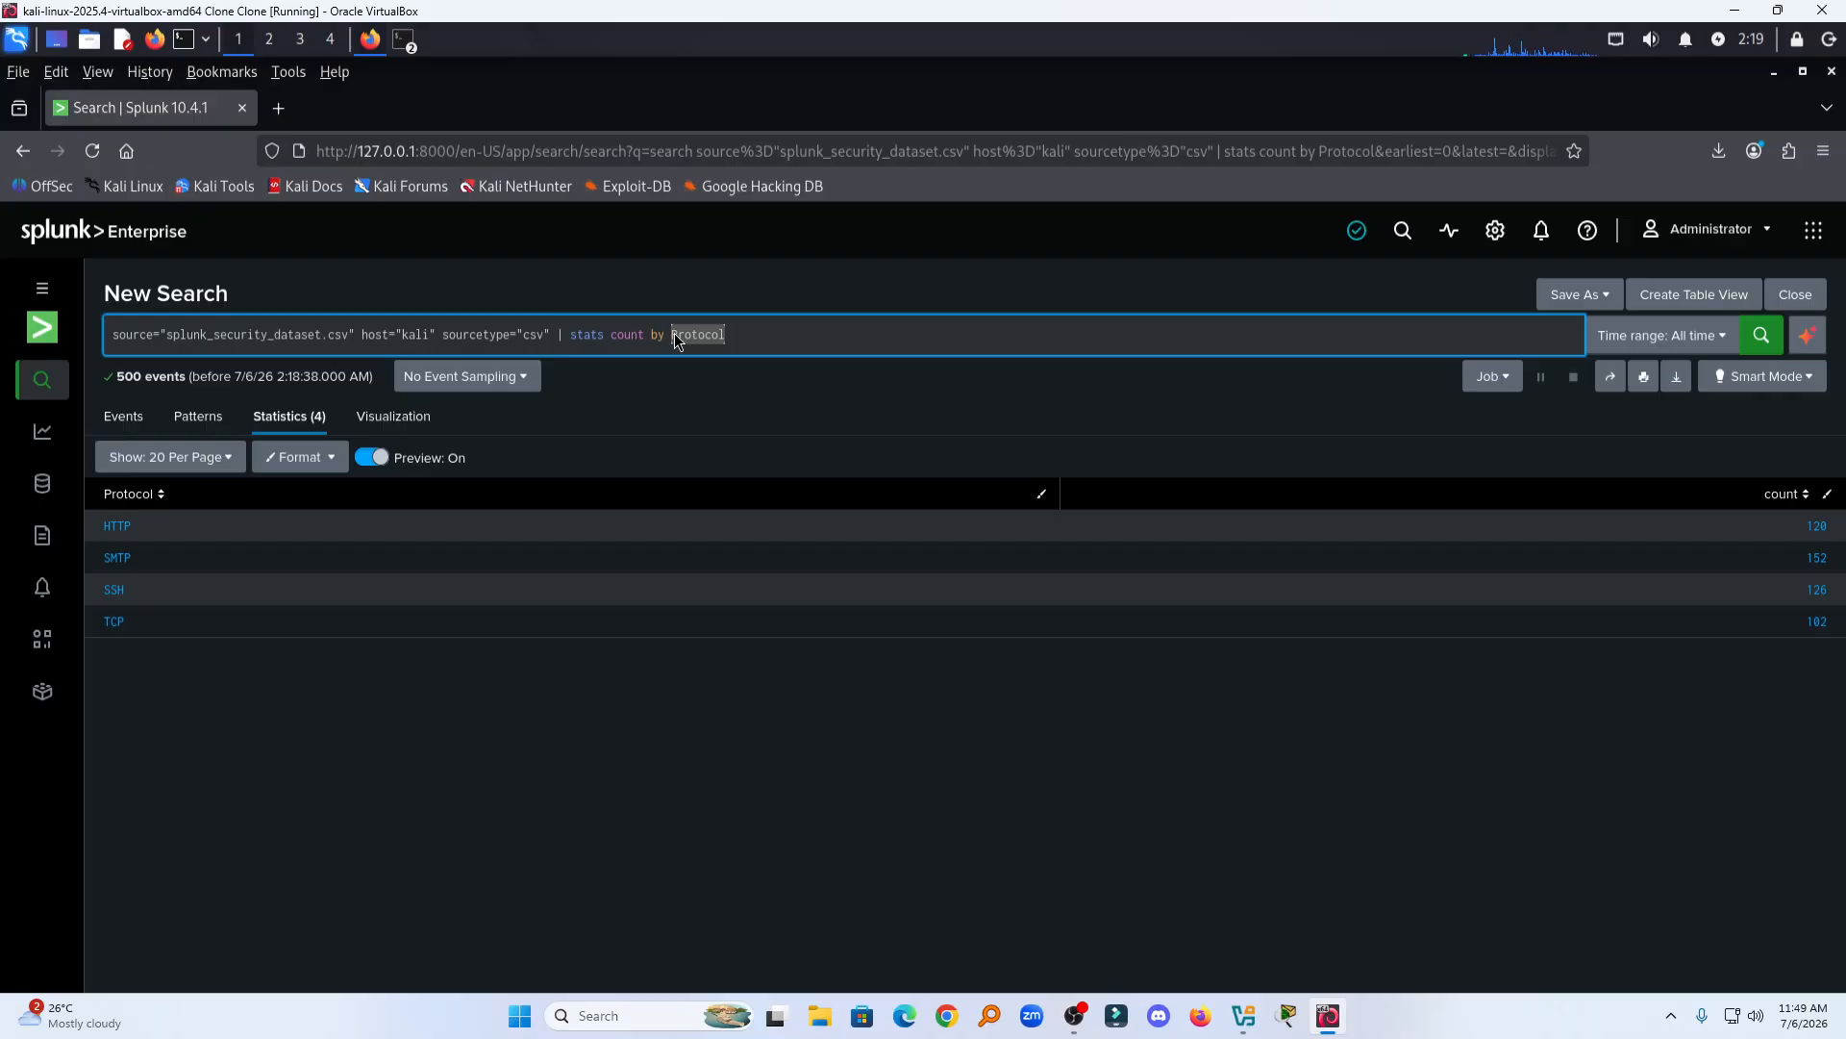
pyautogui.press('BackSpace')
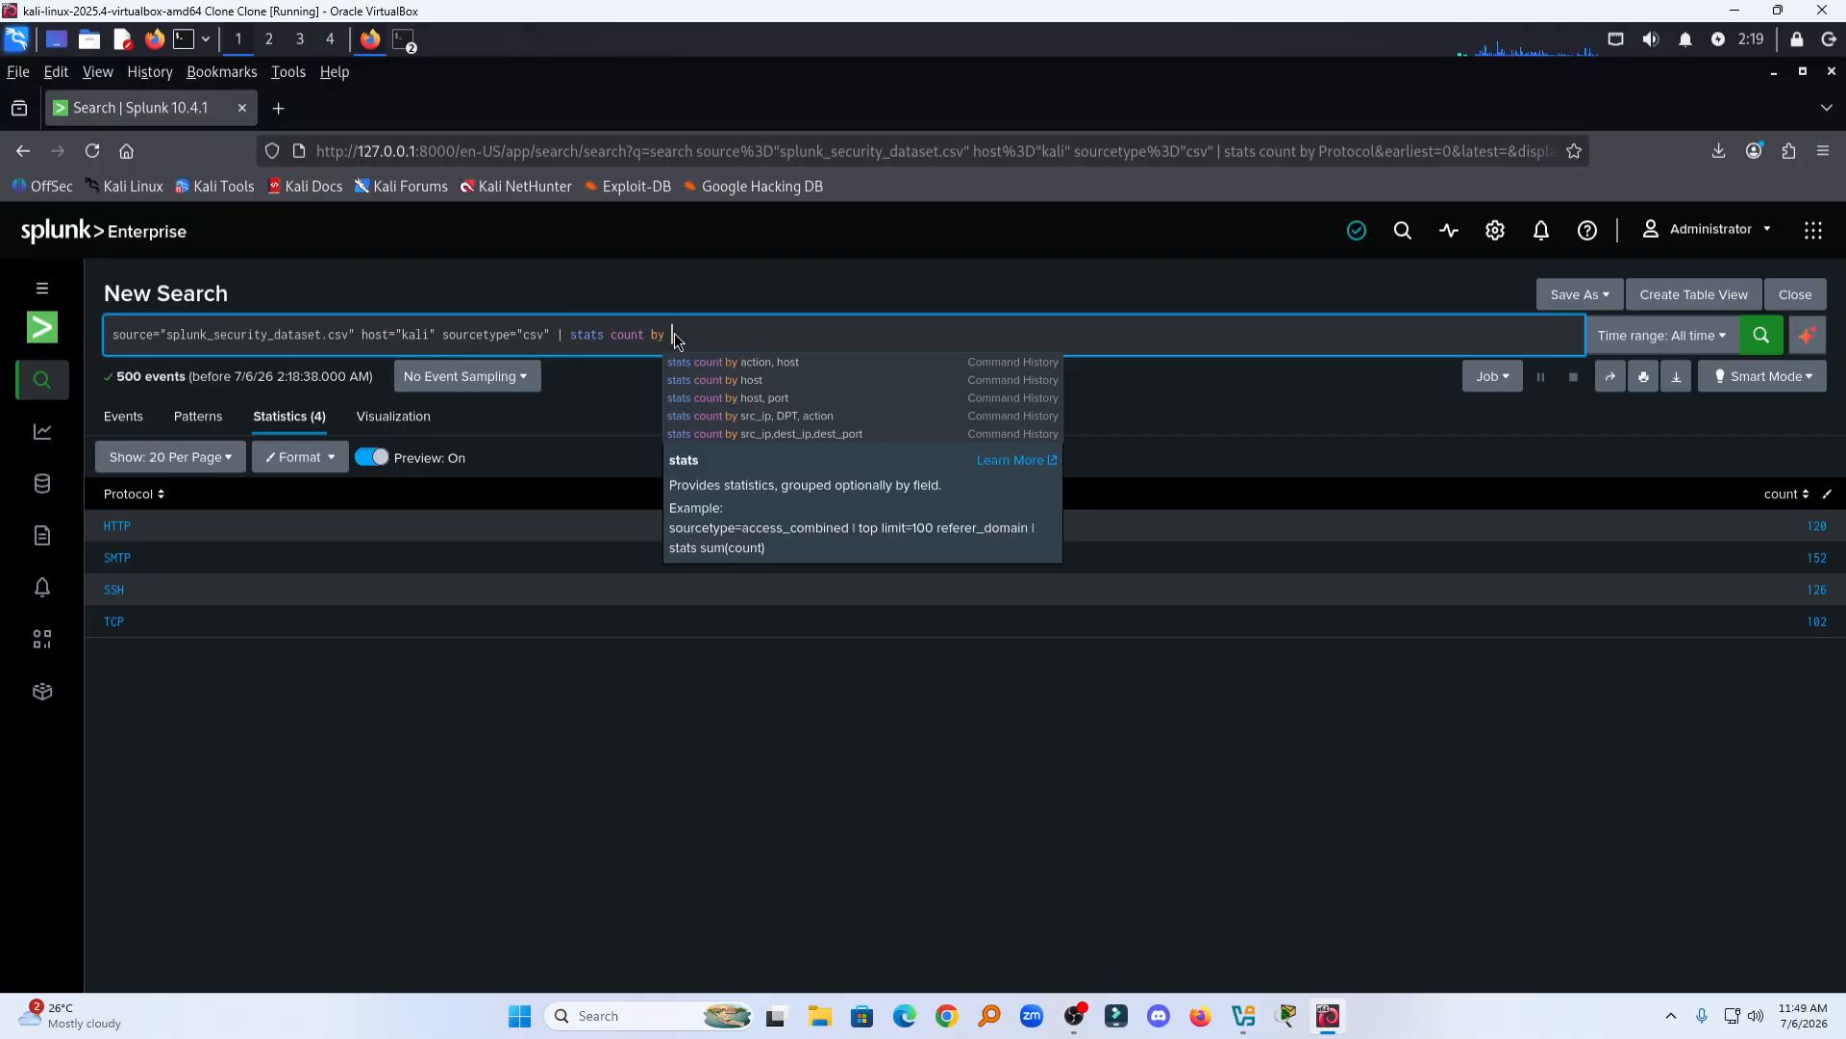
pyautogui.write('"')
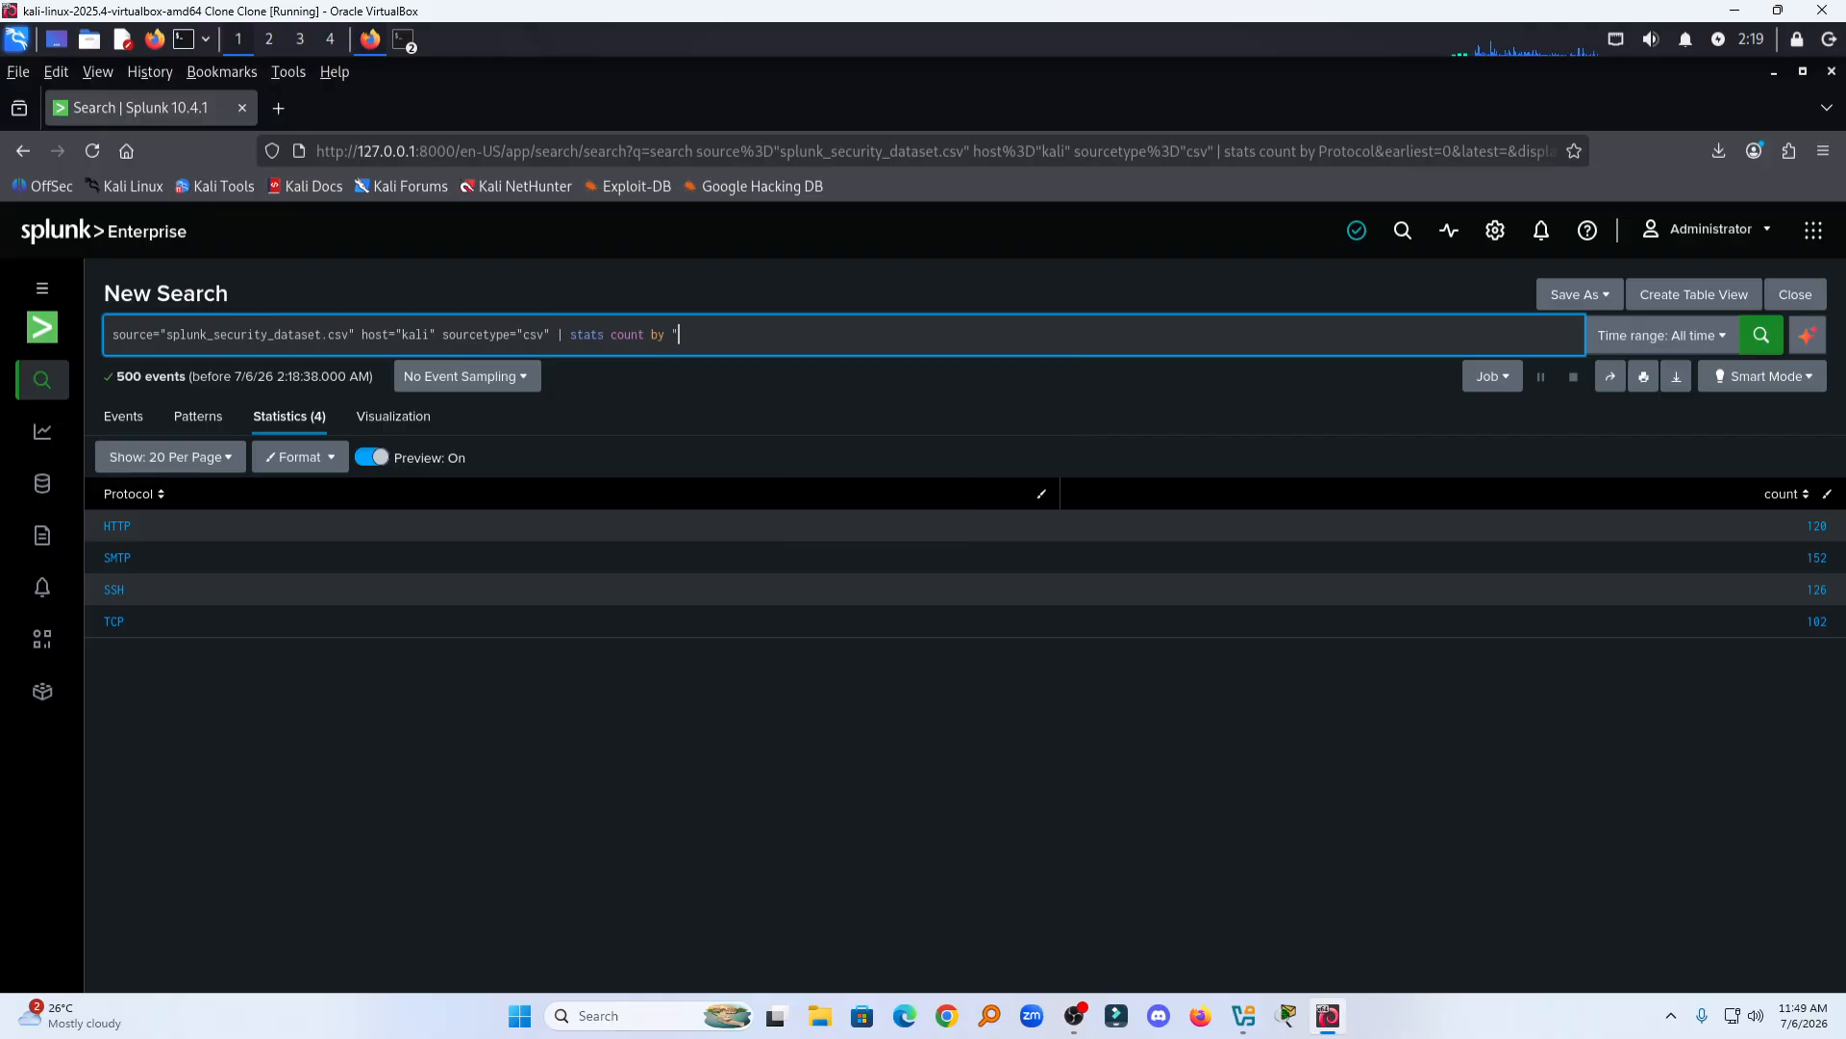
pyautogui.write('Event Type"')
pyautogui.press('Return')
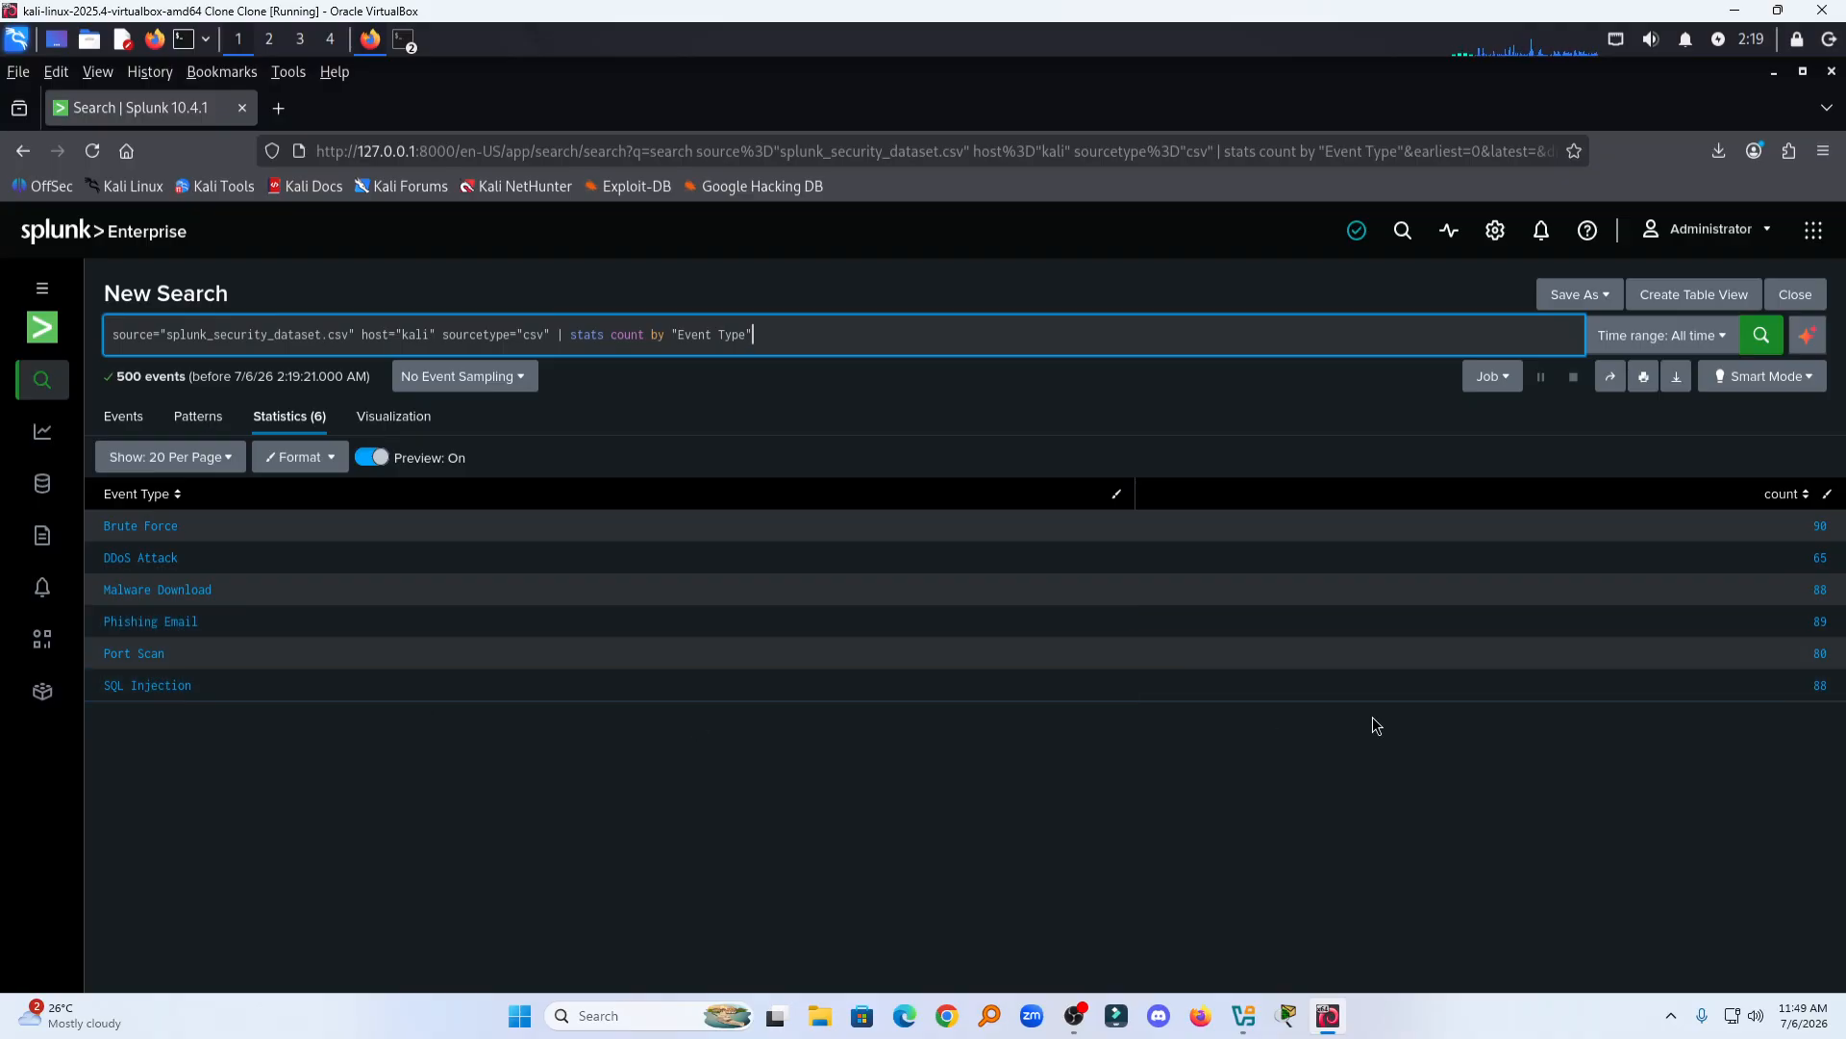
# Step: Open the drilldown options for the SQL Injection event type row and dismiss them
pyautogui.click(154, 694)
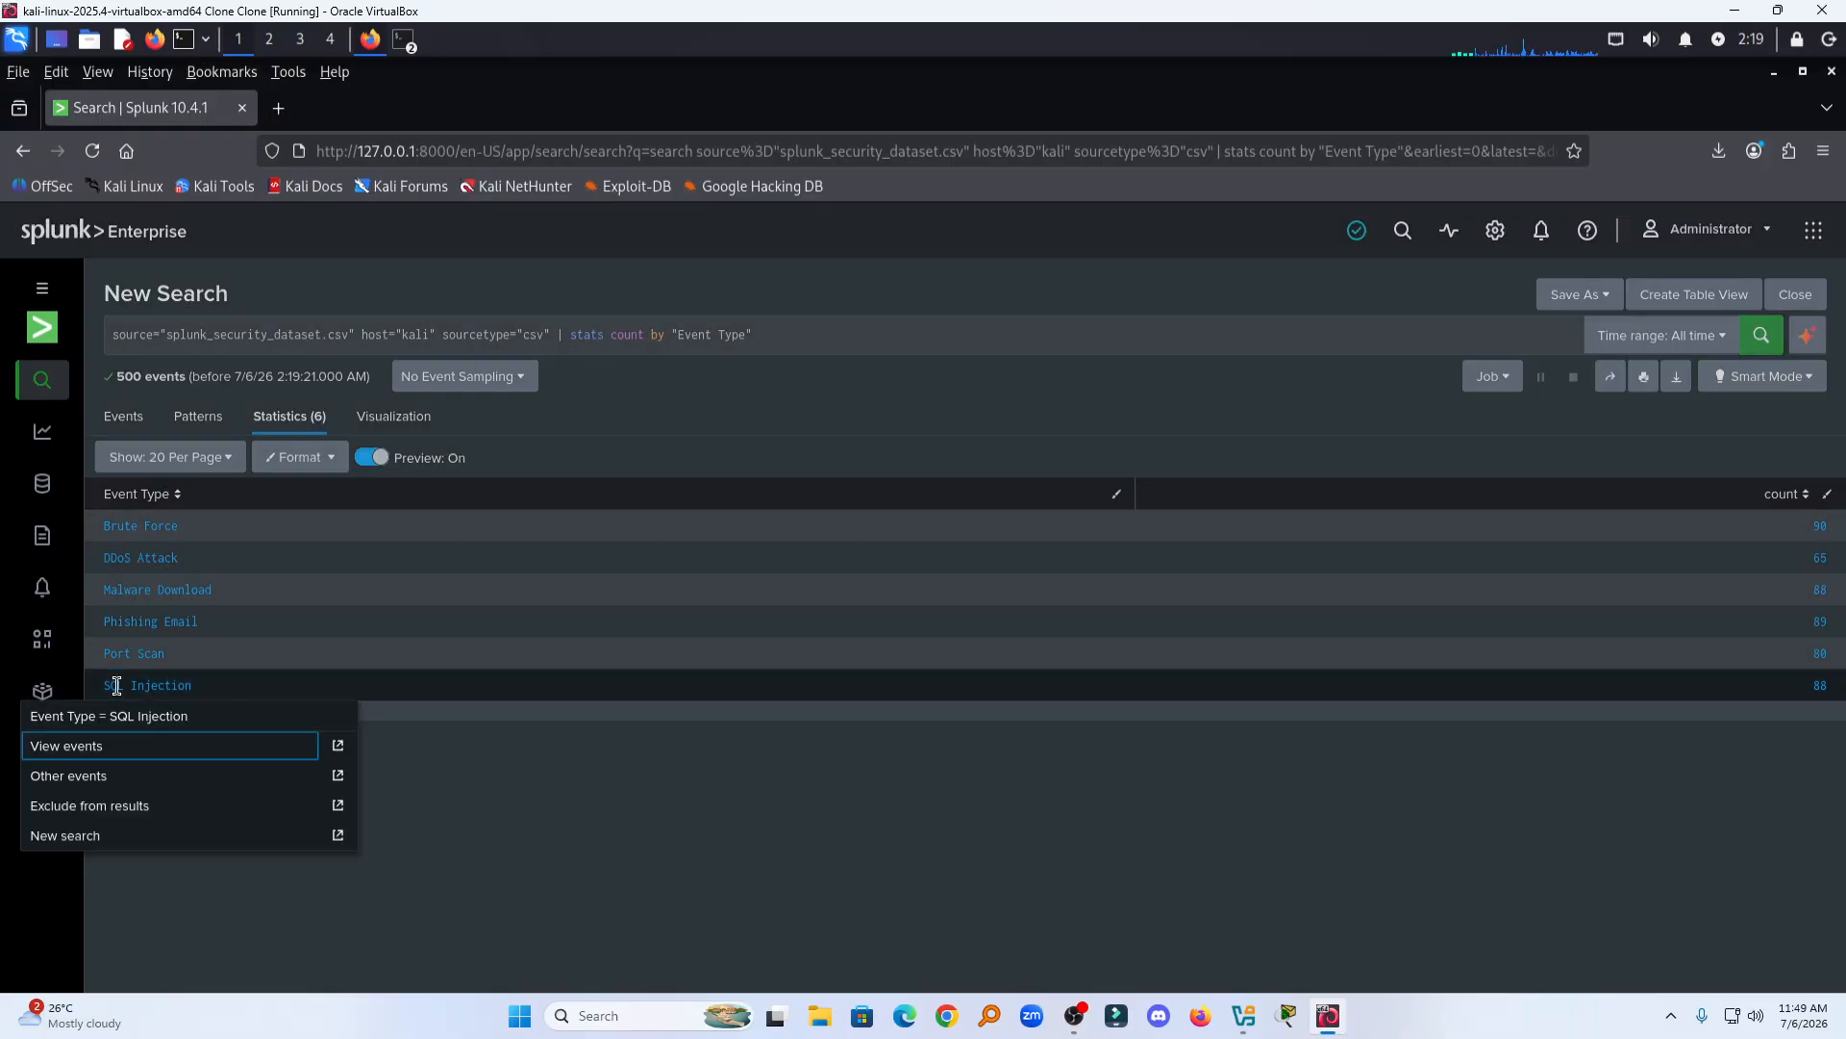
pyautogui.click(497, 772)
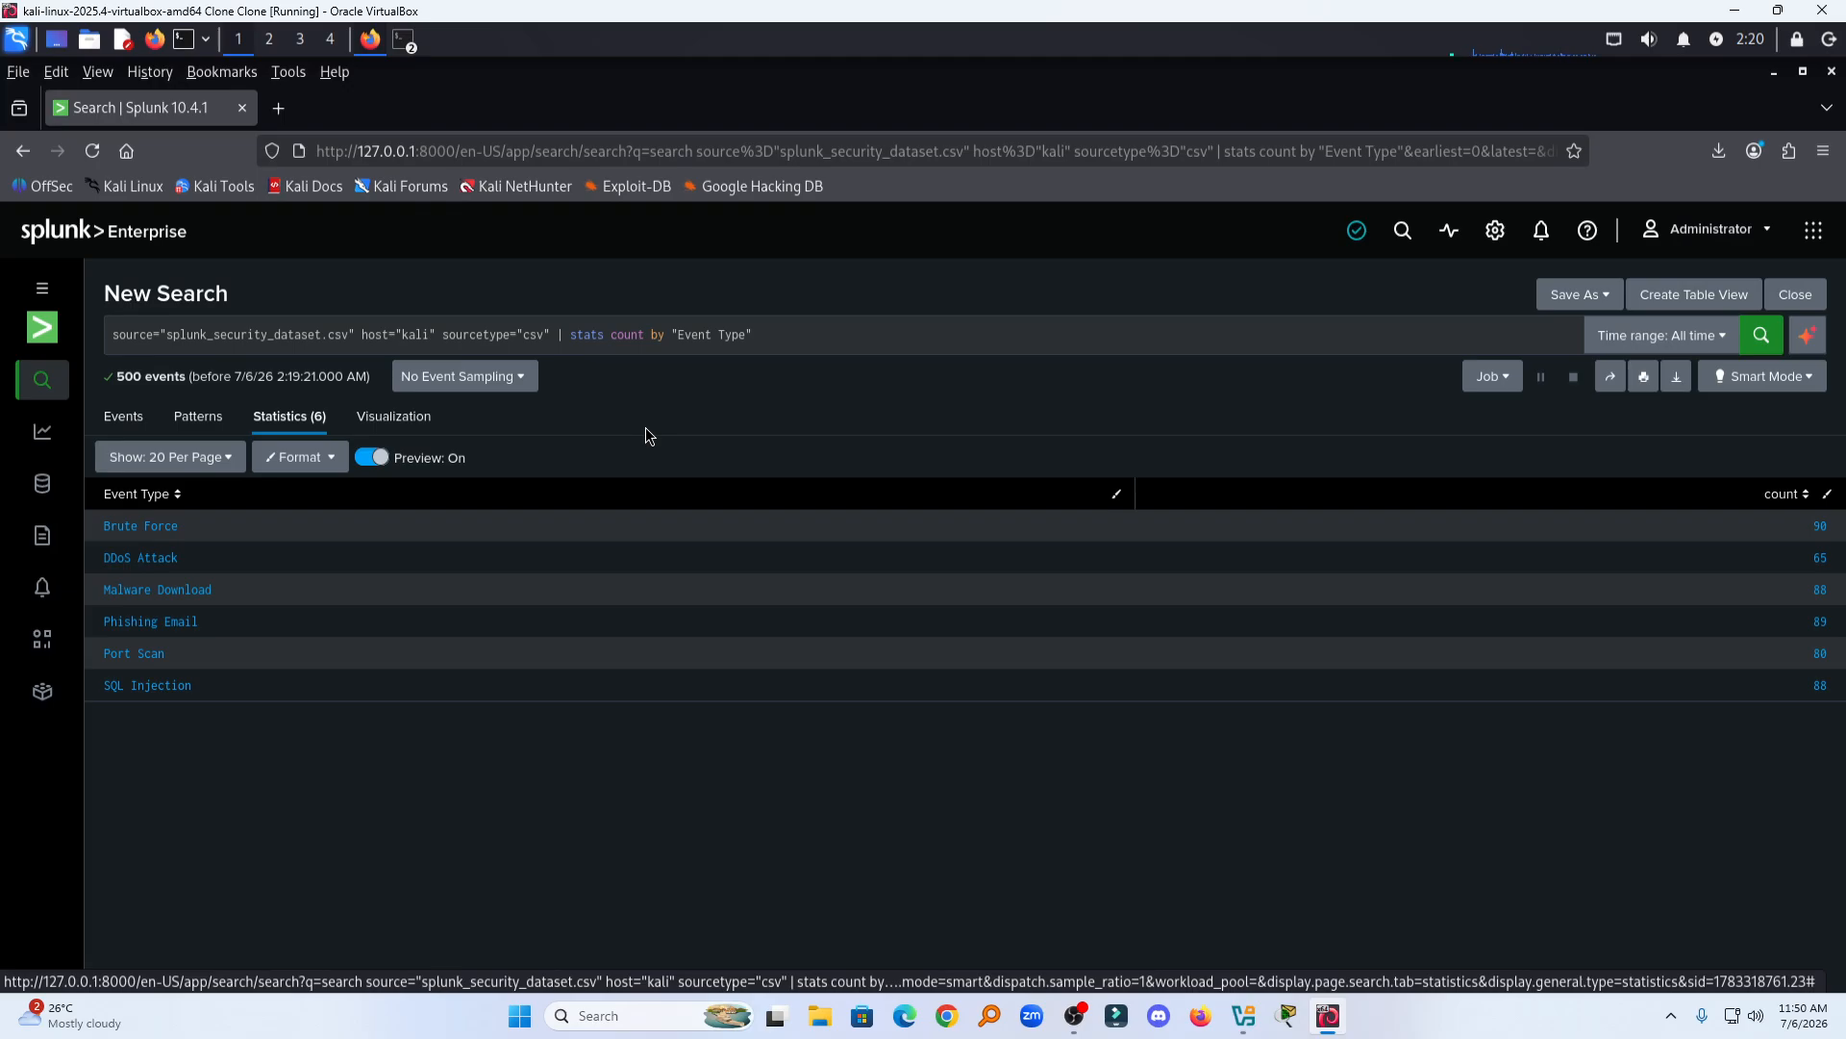
pyautogui.click(1079, 1017)
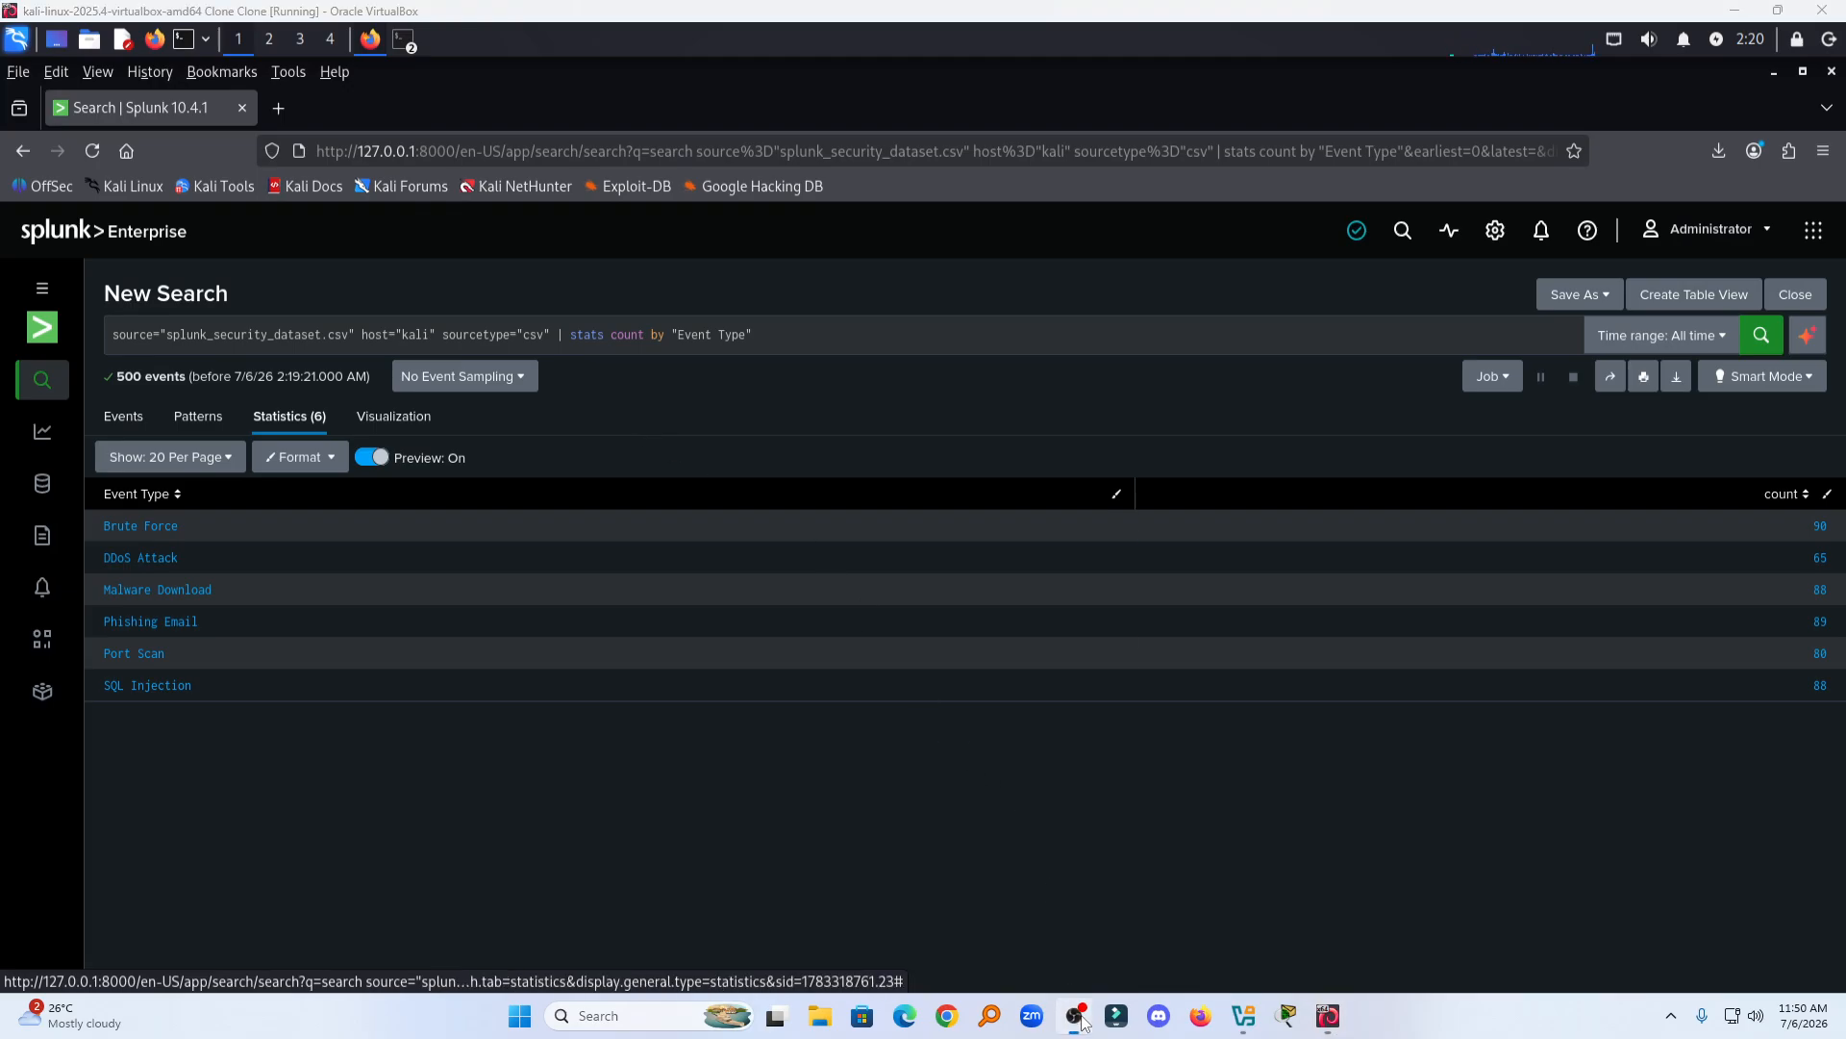